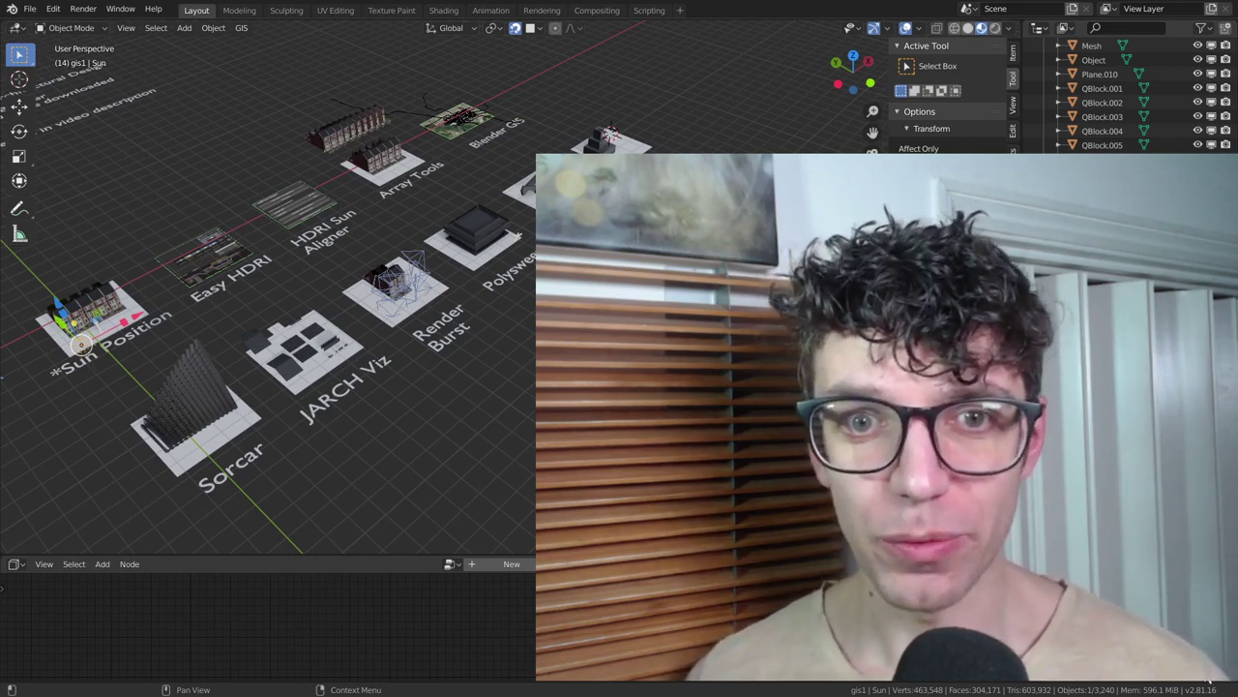
- Deselect everything and look over the add-on displays and the written list of essential add-ons for architectural design
key(alt+a)
shift+middle_drag(387, 339, 472, 469)
middle_drag(543, 523, 583, 522)
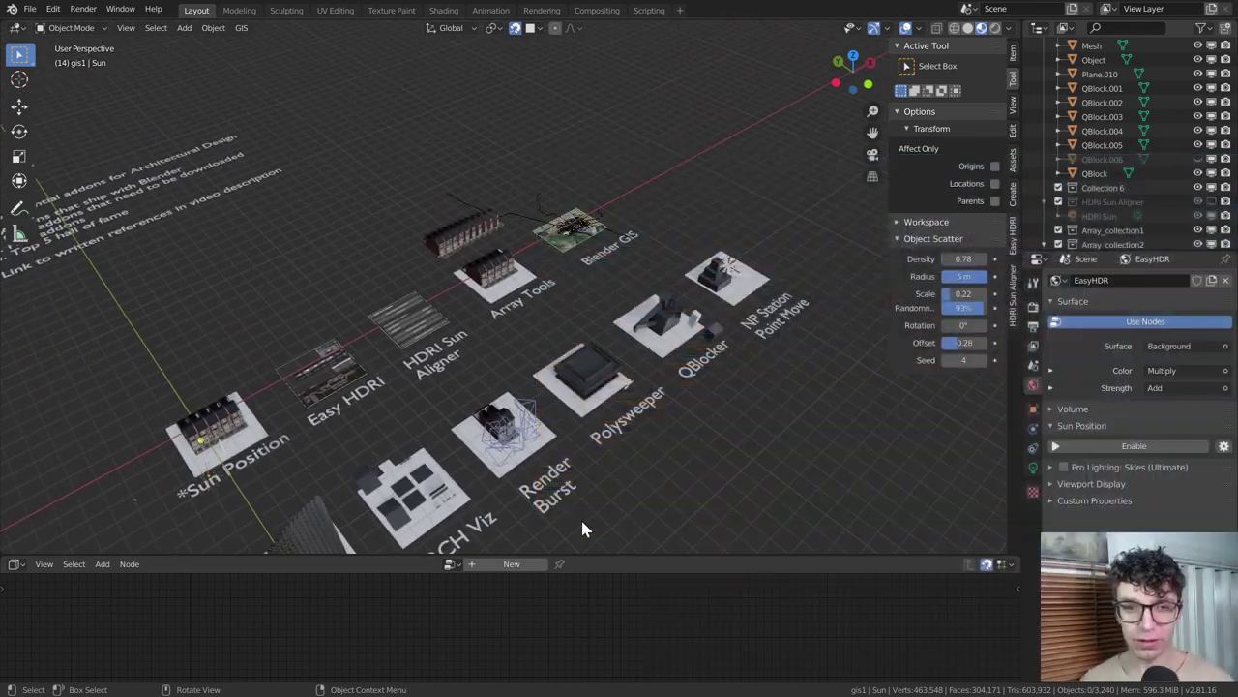
scroll(581, 527, up, 10)
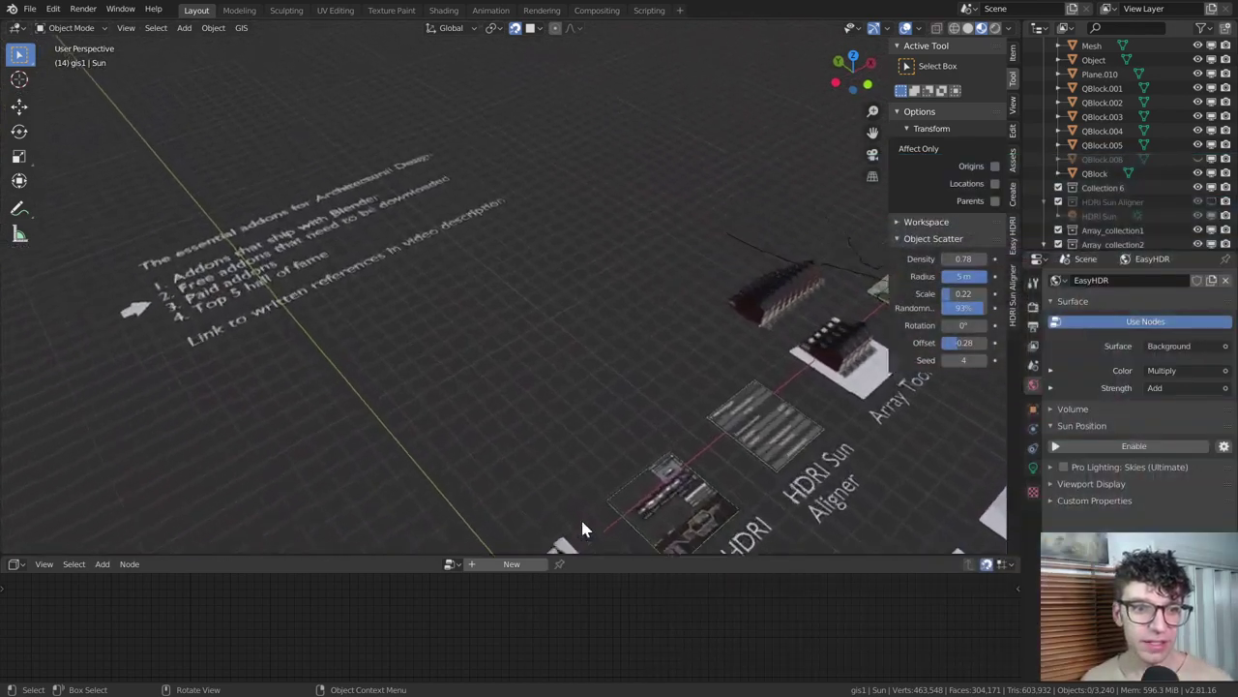
scroll(582, 522, up, 3)
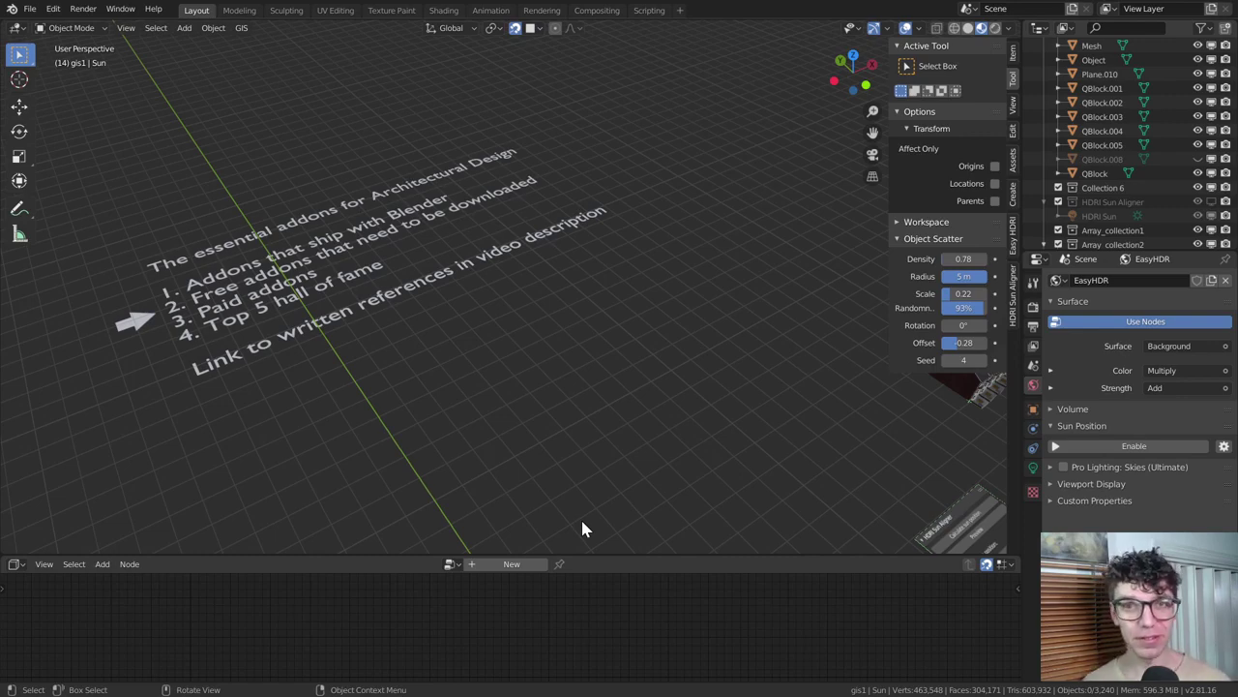
scroll(582, 522, down, 4)
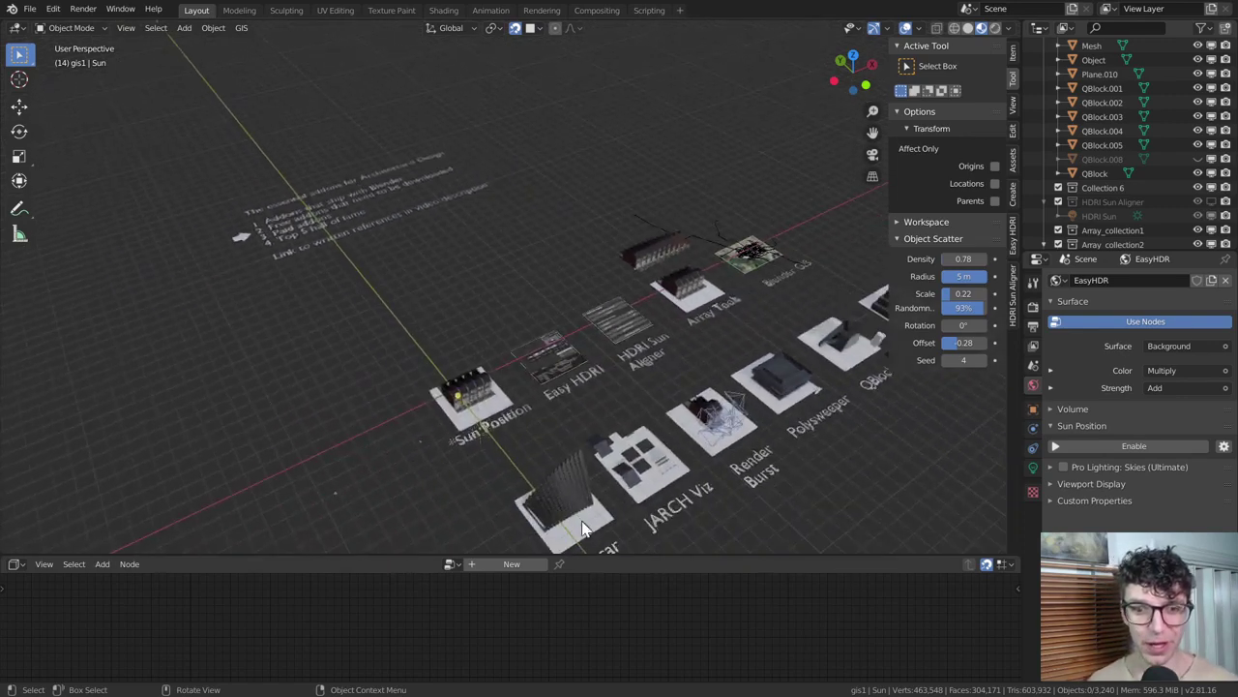
- Enable Sun Position in the world settings and set the latitude to 42.401 and the longitude to 3.461
scroll(581, 527, up, 6)
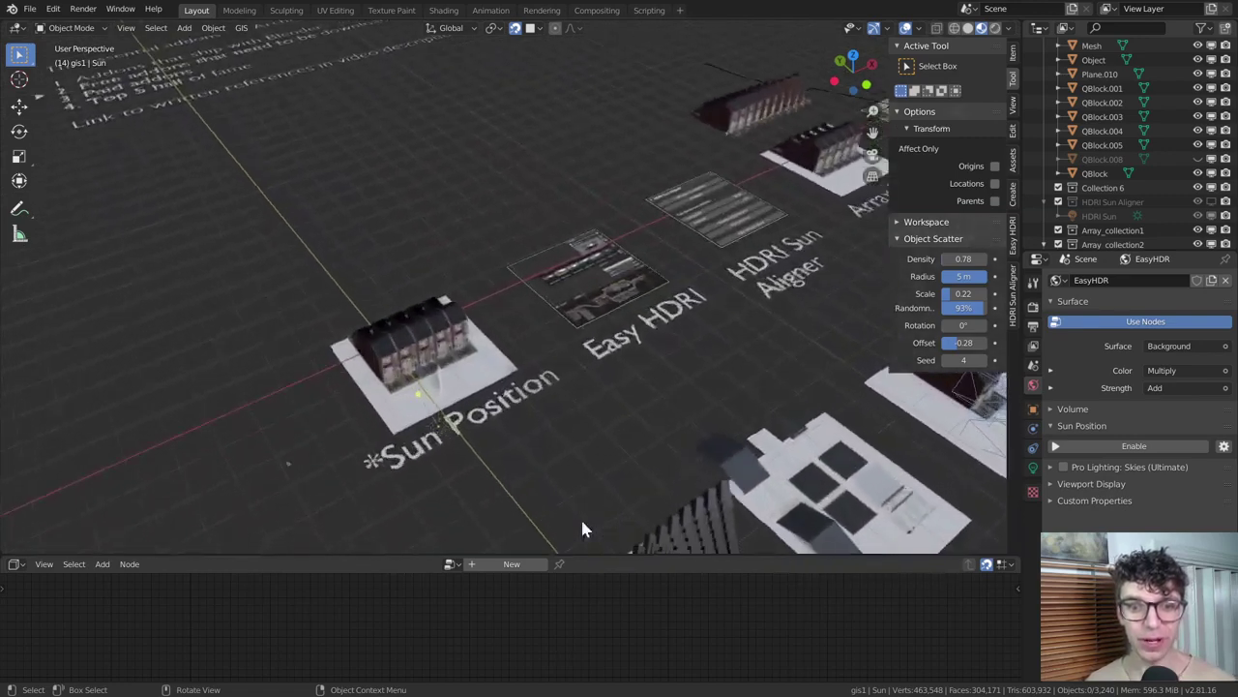
scroll(581, 529, up, 5)
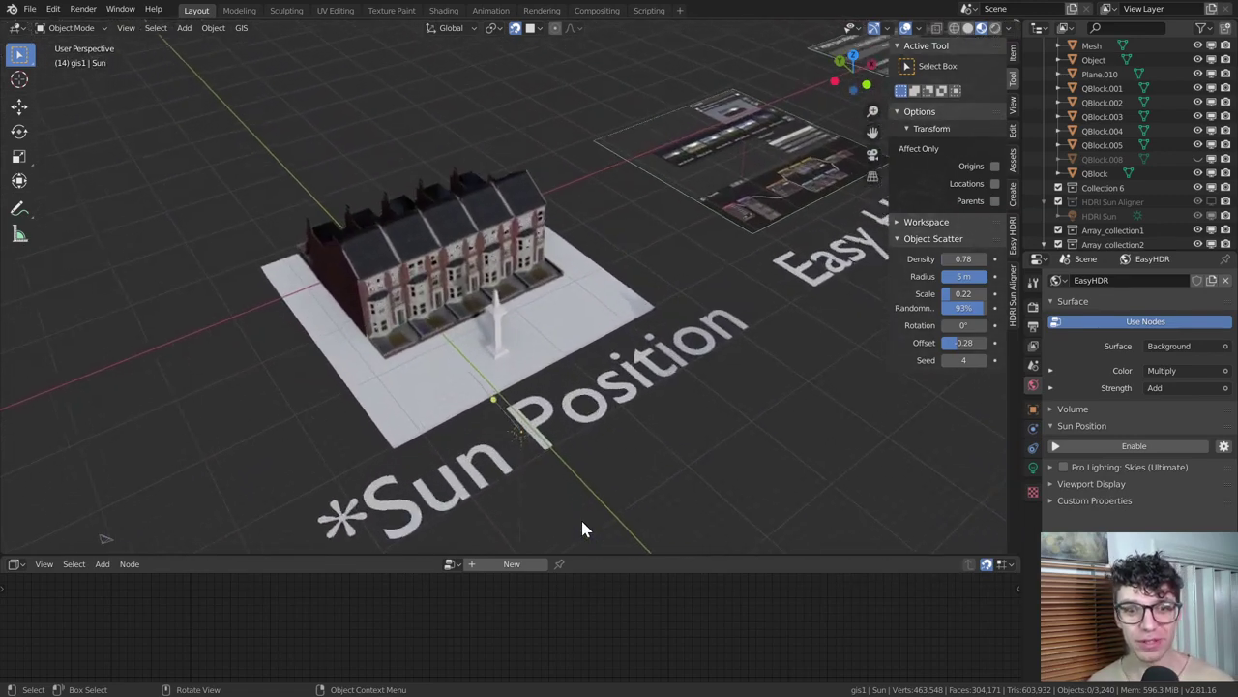
scroll(582, 529, up, 1)
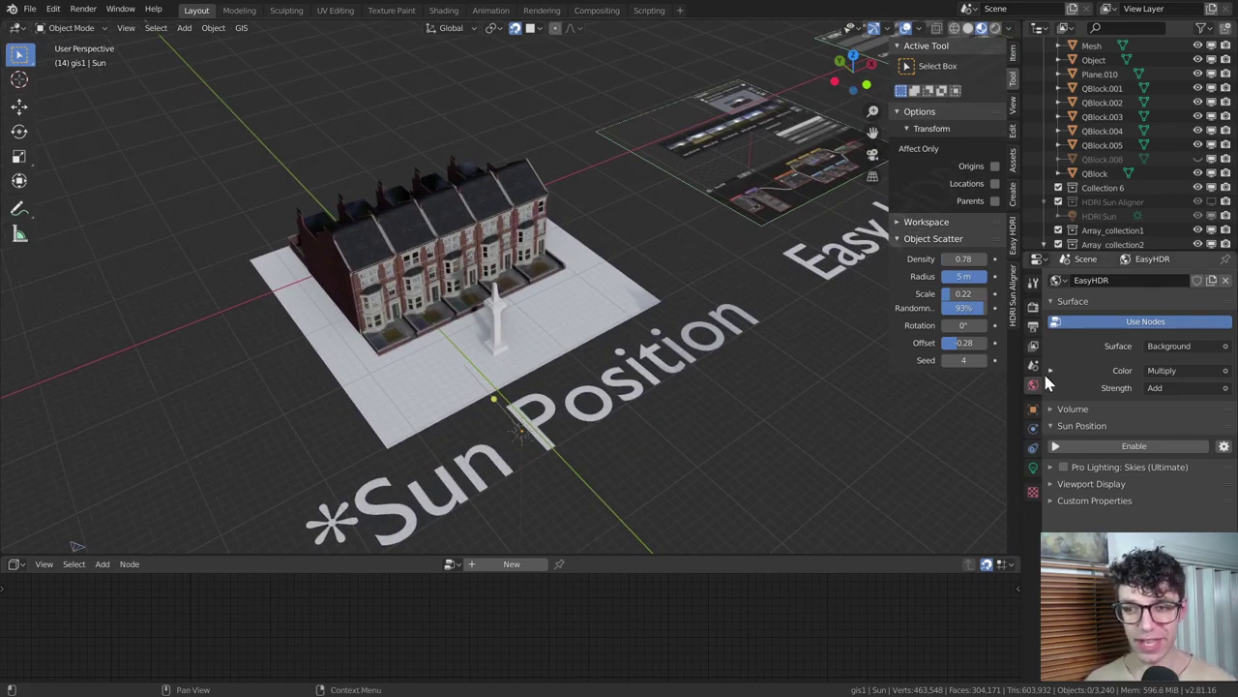
click(1096, 446)
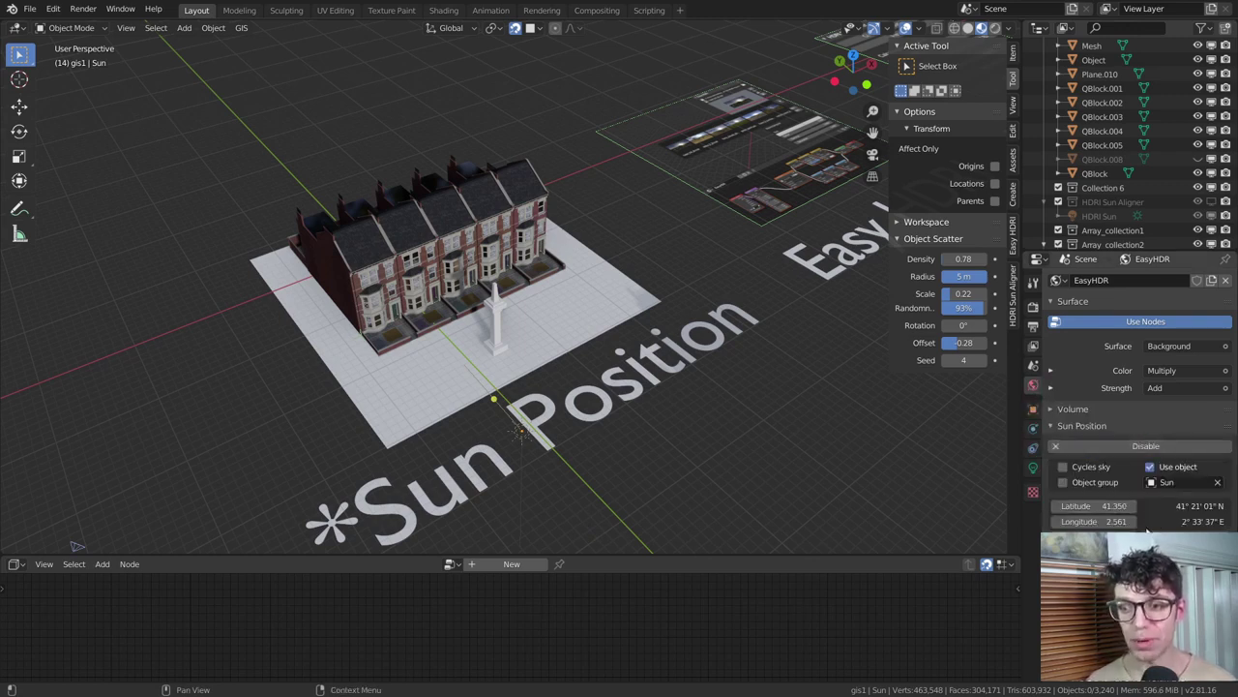
scroll(1098, 446, down, 2)
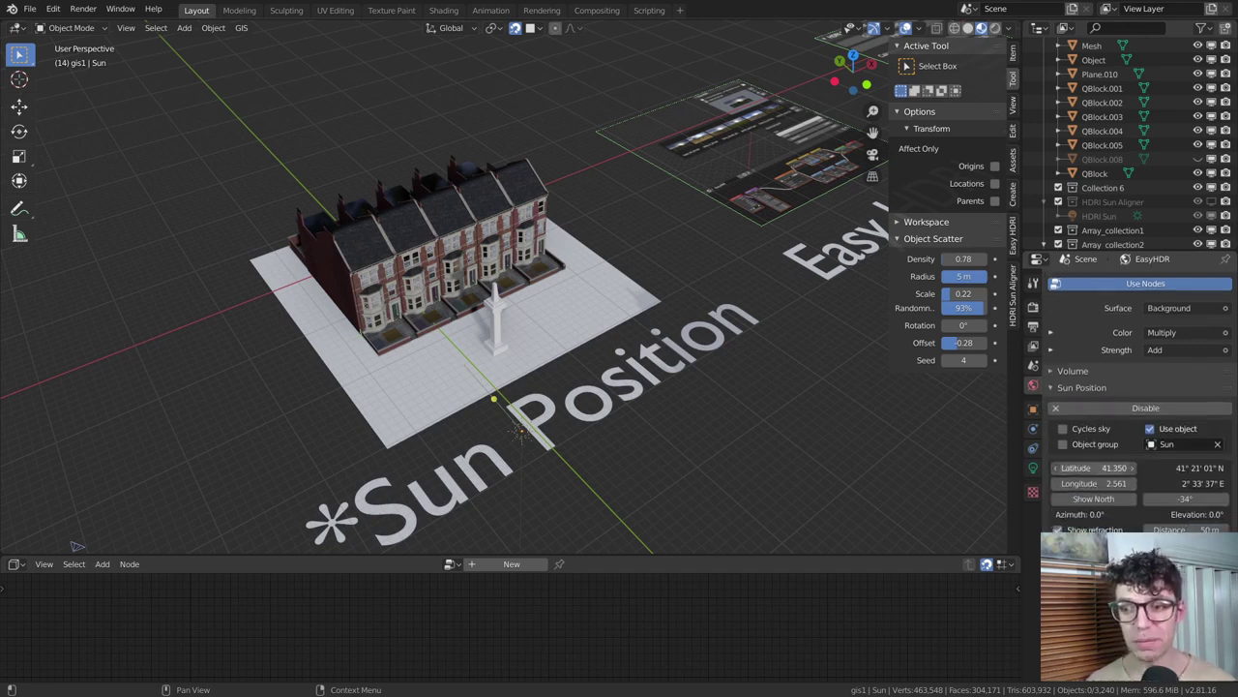
drag(1093, 467, 1122, 483)
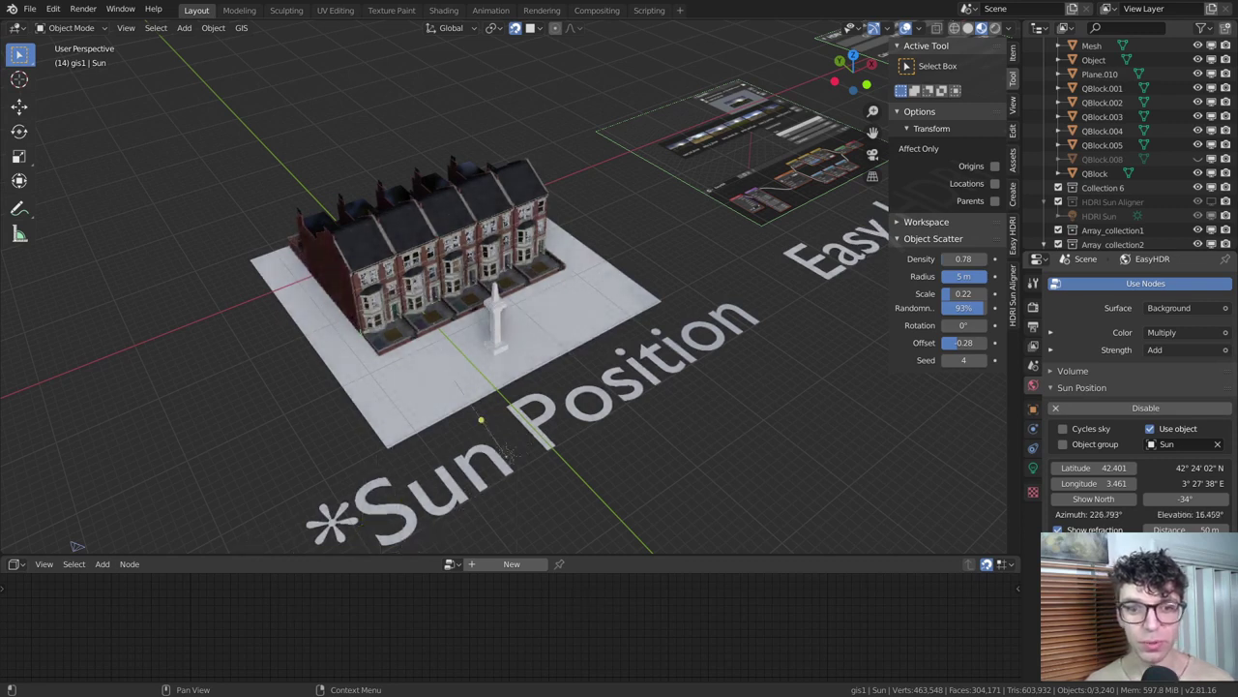
- Fine-tune the Sun Position settings to shift the sunlight direction and inspect the light on the terraced houses
mouse_move(577, 373)
mouse_down()
mouse_move(453, 447)
mouse_move(448, 513)
mouse_up()
drag(1188, 561, 1167, 561)
middle_drag(445, 462, 348, 458)
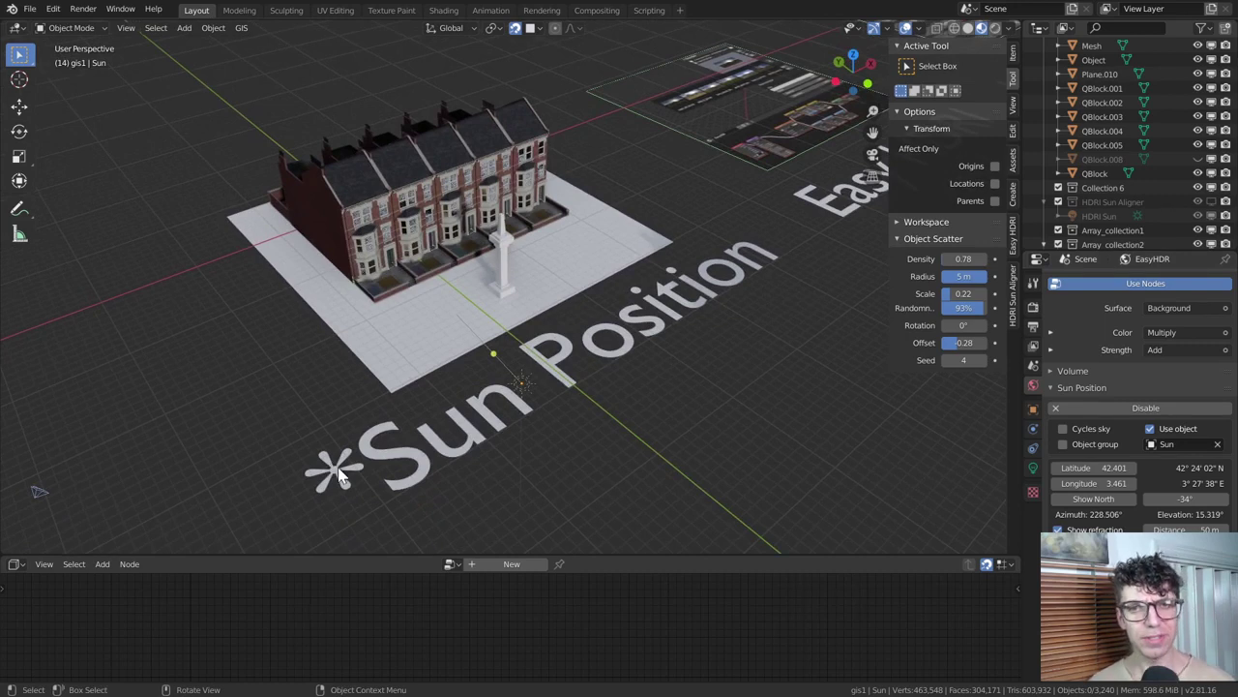
scroll(338, 472, down, 3)
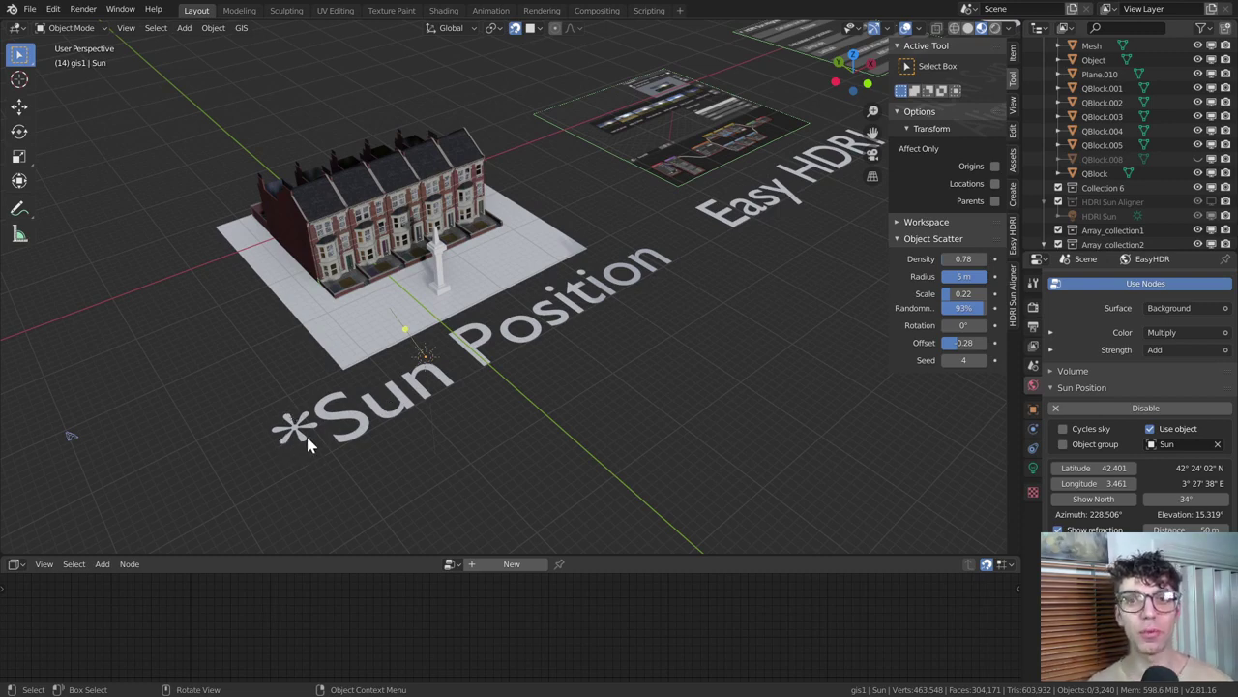
- Load the HDRI image list in Easy HDRI and choose green_point_park_2k.hdr as the world environment
shift+middle_drag(307, 436, 203, 432)
scroll(307, 437, up, 2)
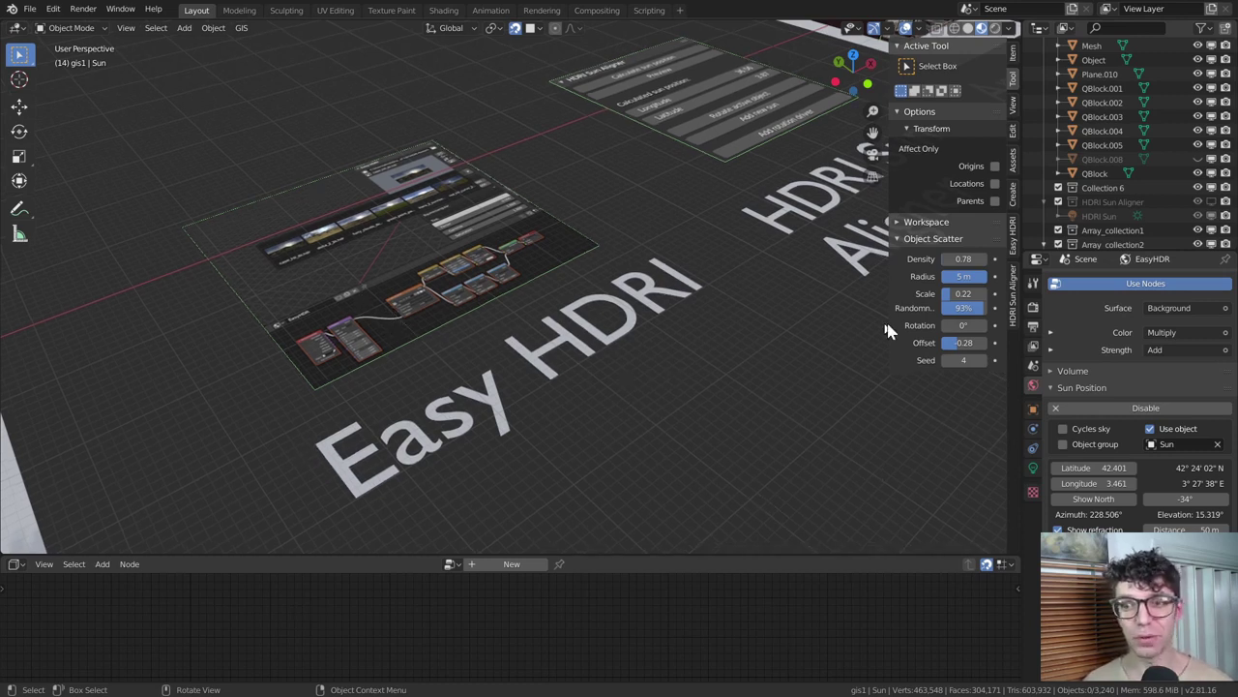
click(1013, 295)
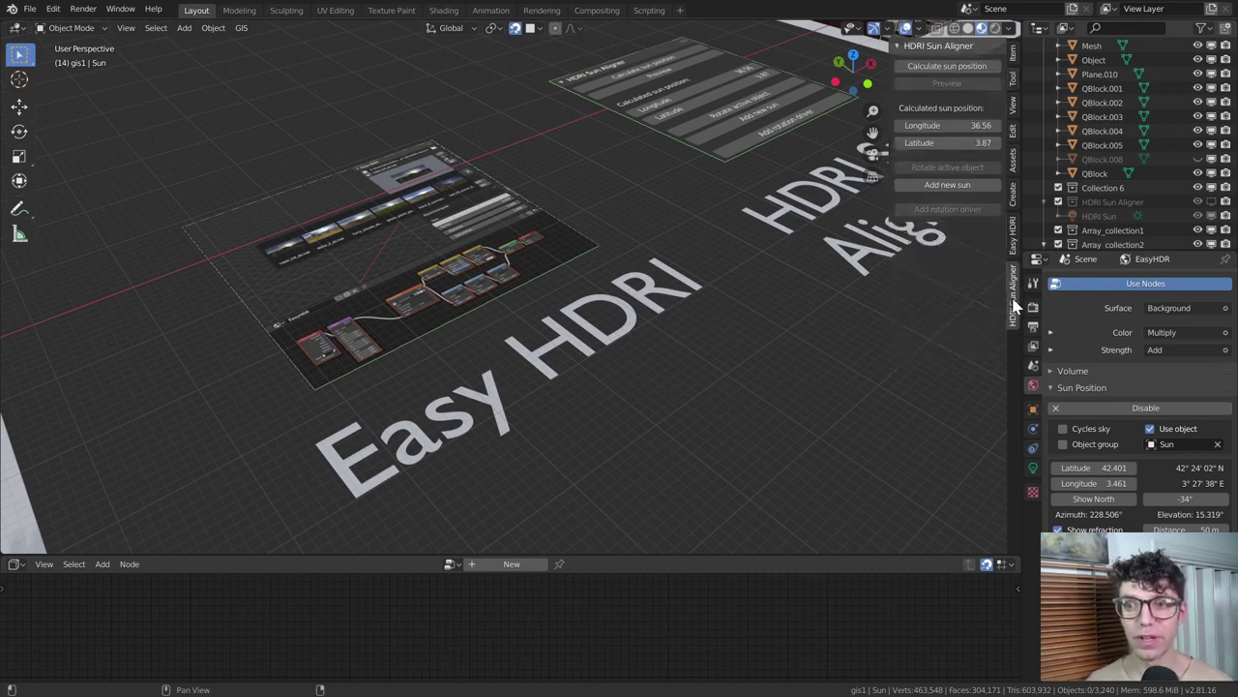
click(1013, 234)
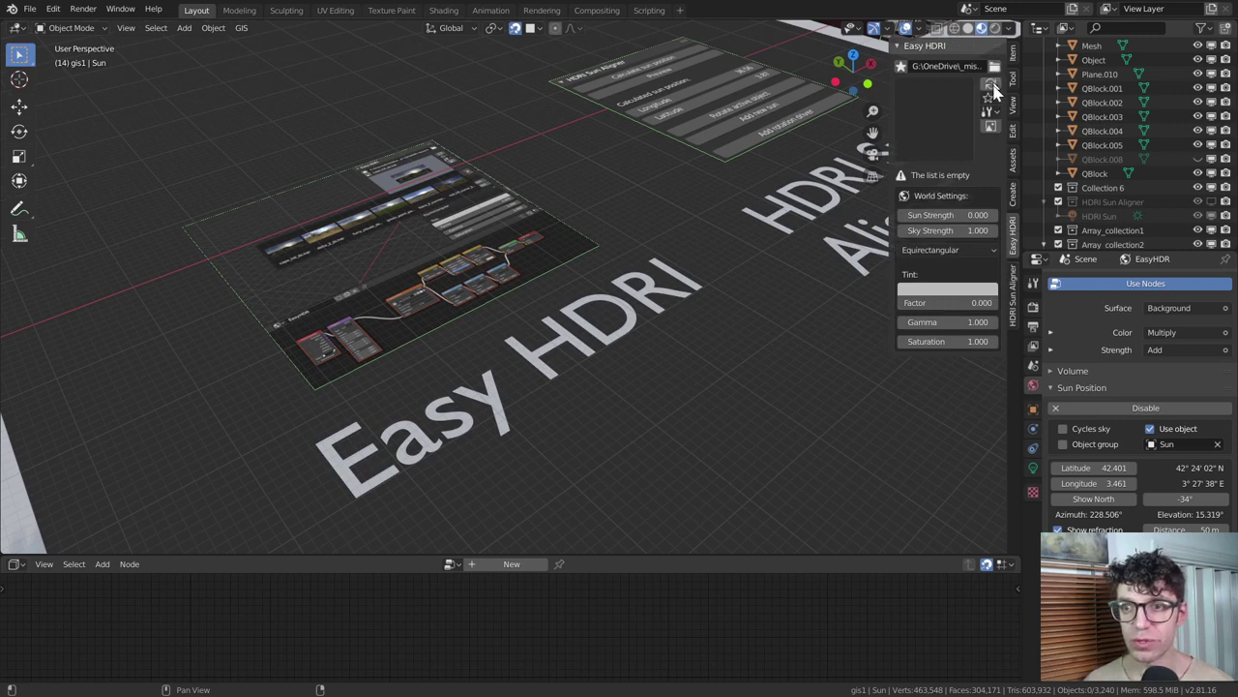
click(995, 85)
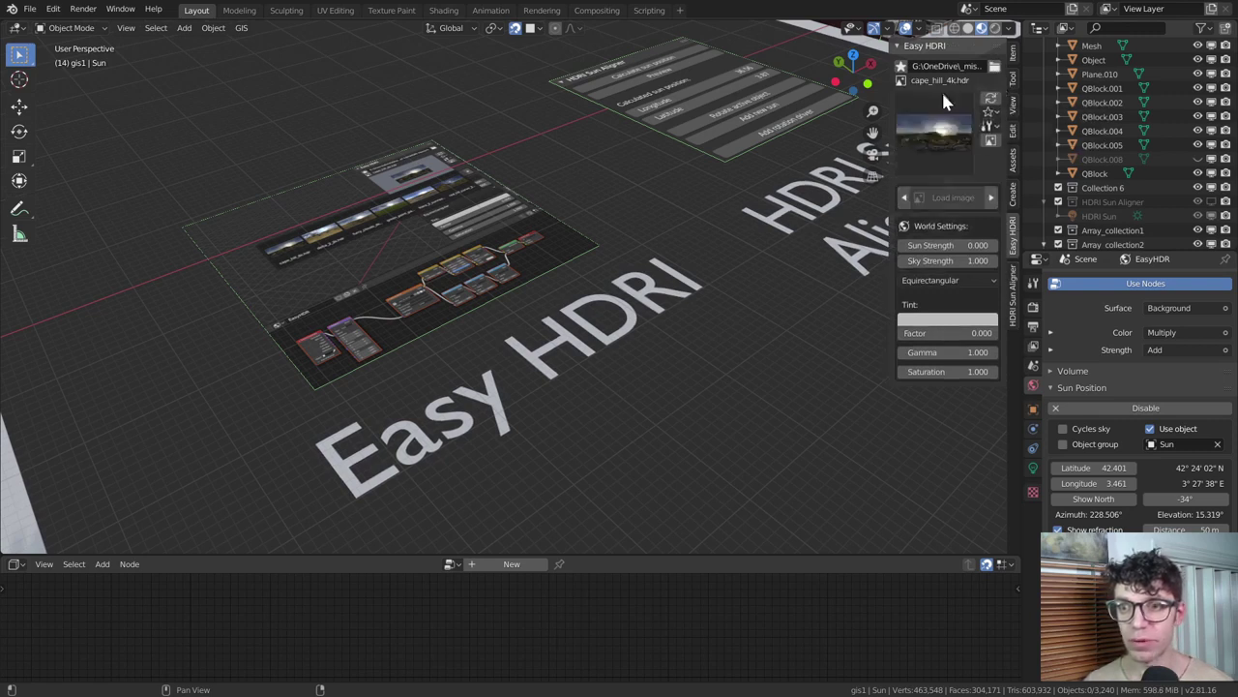
click(933, 131)
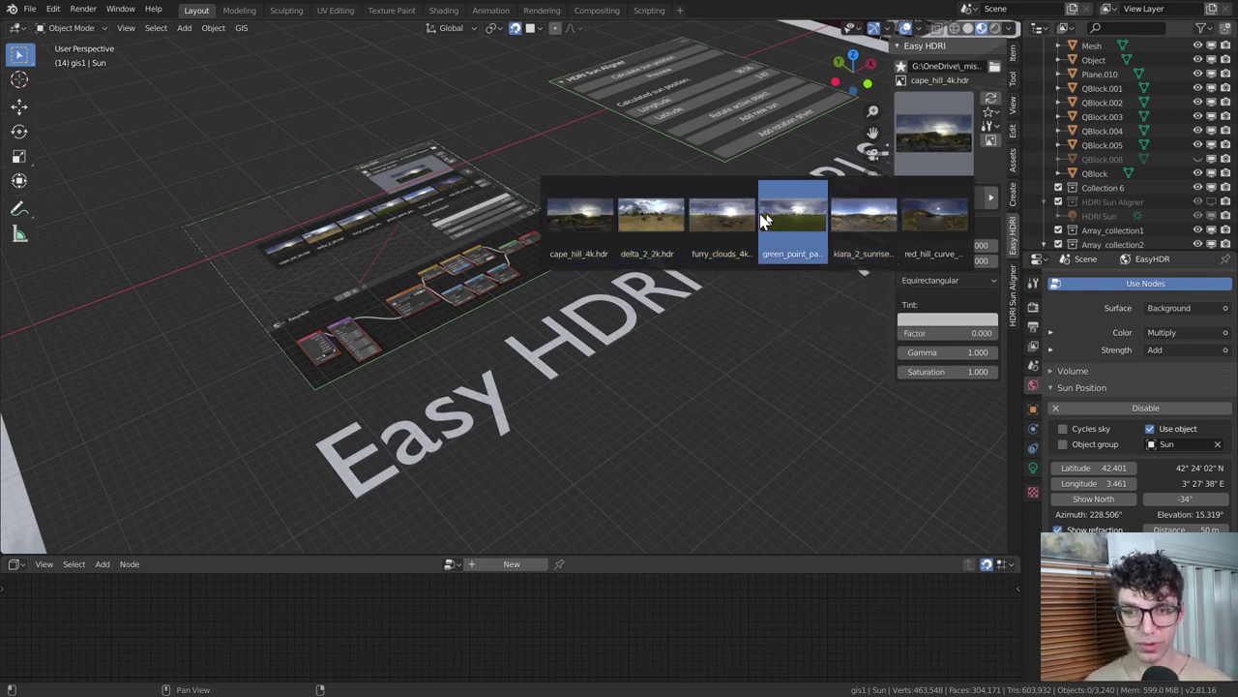
click(785, 222)
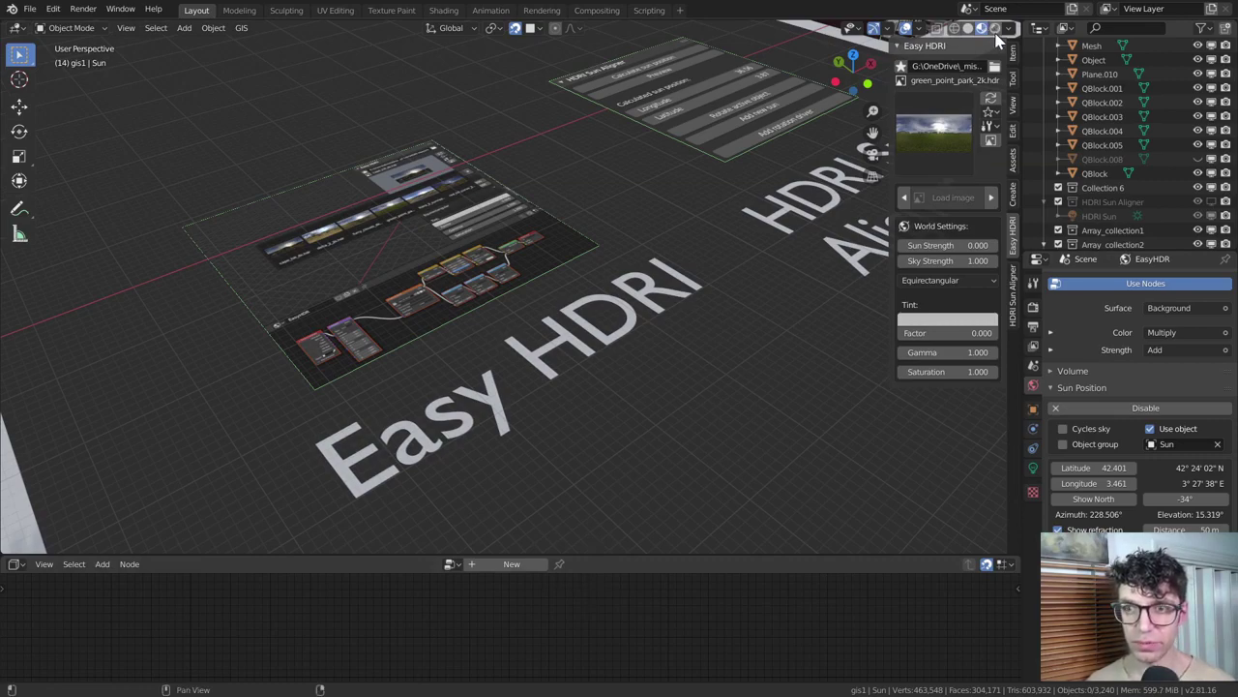
- Show the scene with rendered shading and change the Easy HDRI environment to kiara_2_sunrise_2k.hdr
scroll(512, 234, down, 4)
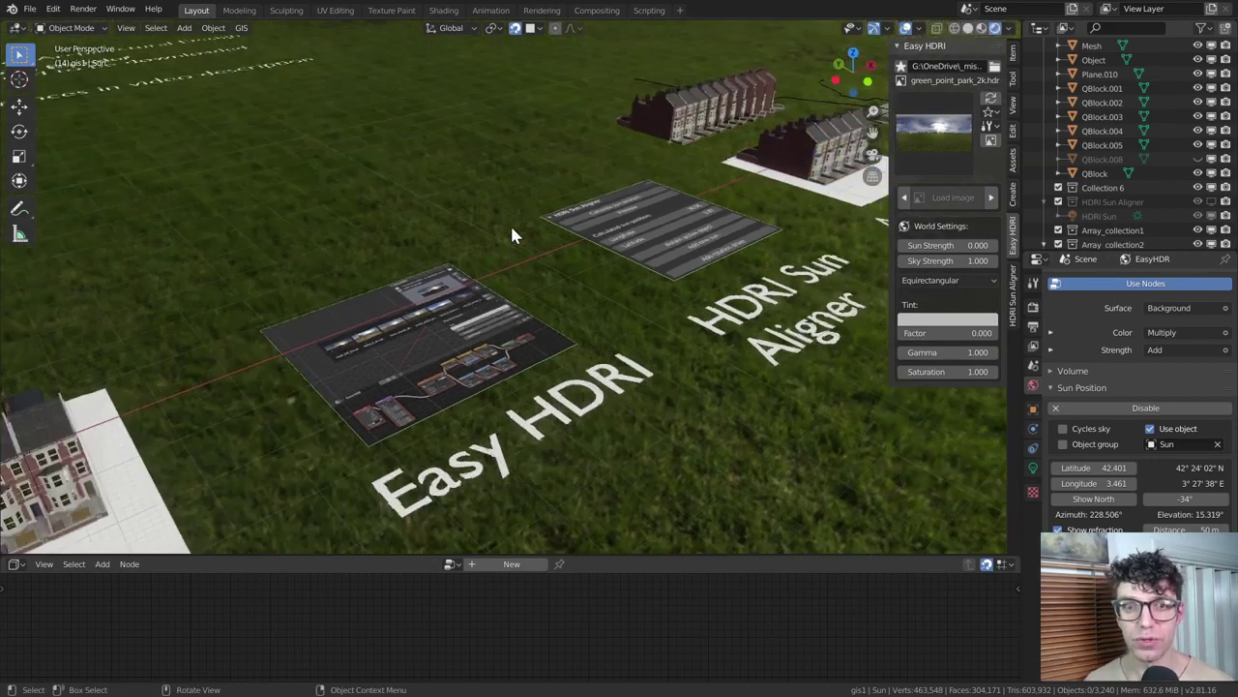
middle_drag(513, 241, 515, 253)
click(934, 133)
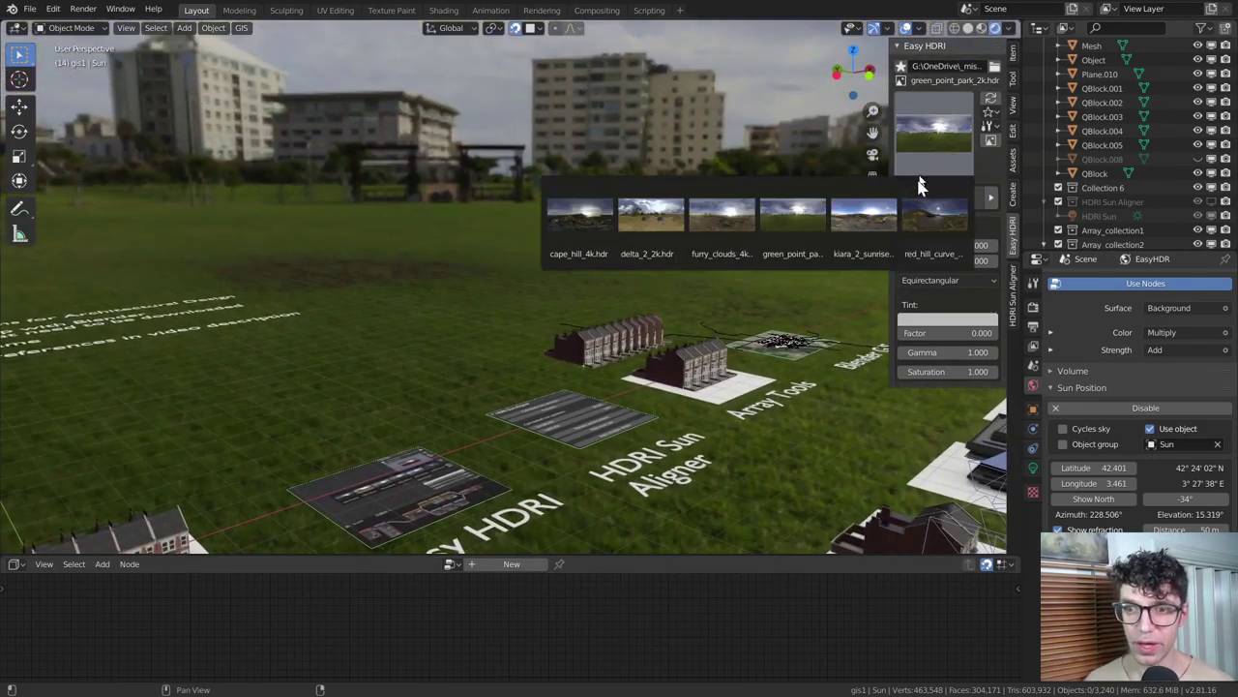
click(892, 240)
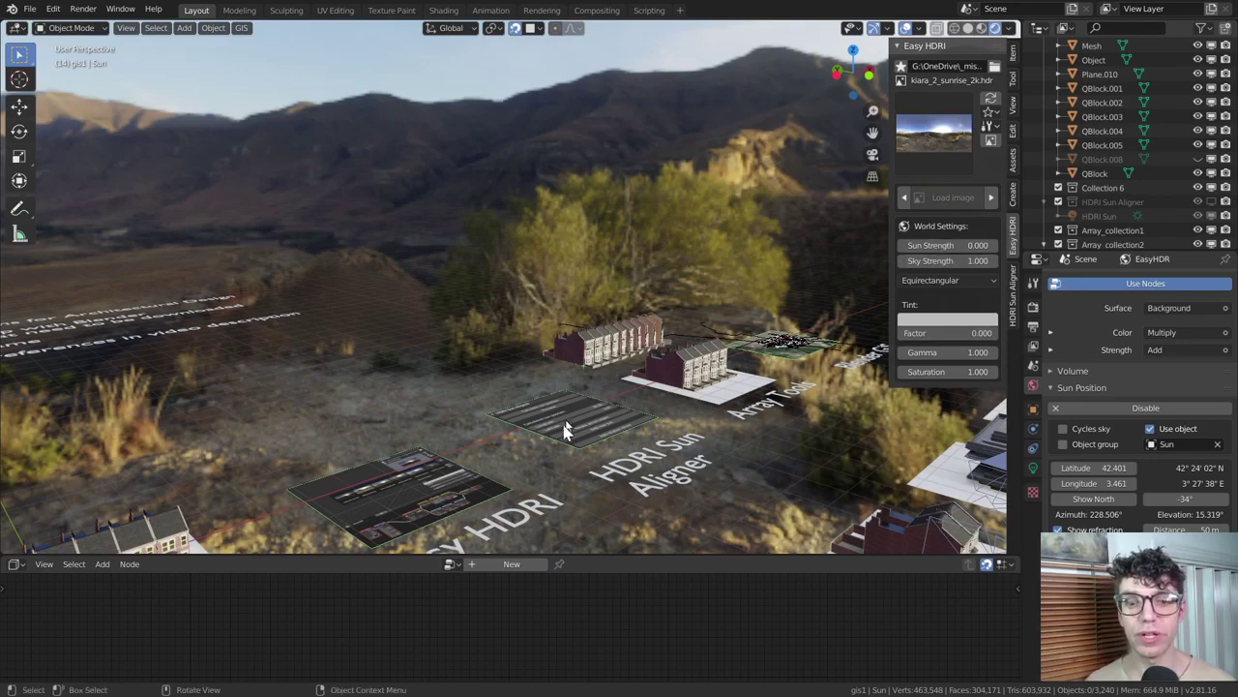
- Examine from several angles how the sunrise environment lights the add-on display models
scroll(560, 429, up, 3)
middle_drag(555, 428, 560, 430)
scroll(559, 437, up, 5)
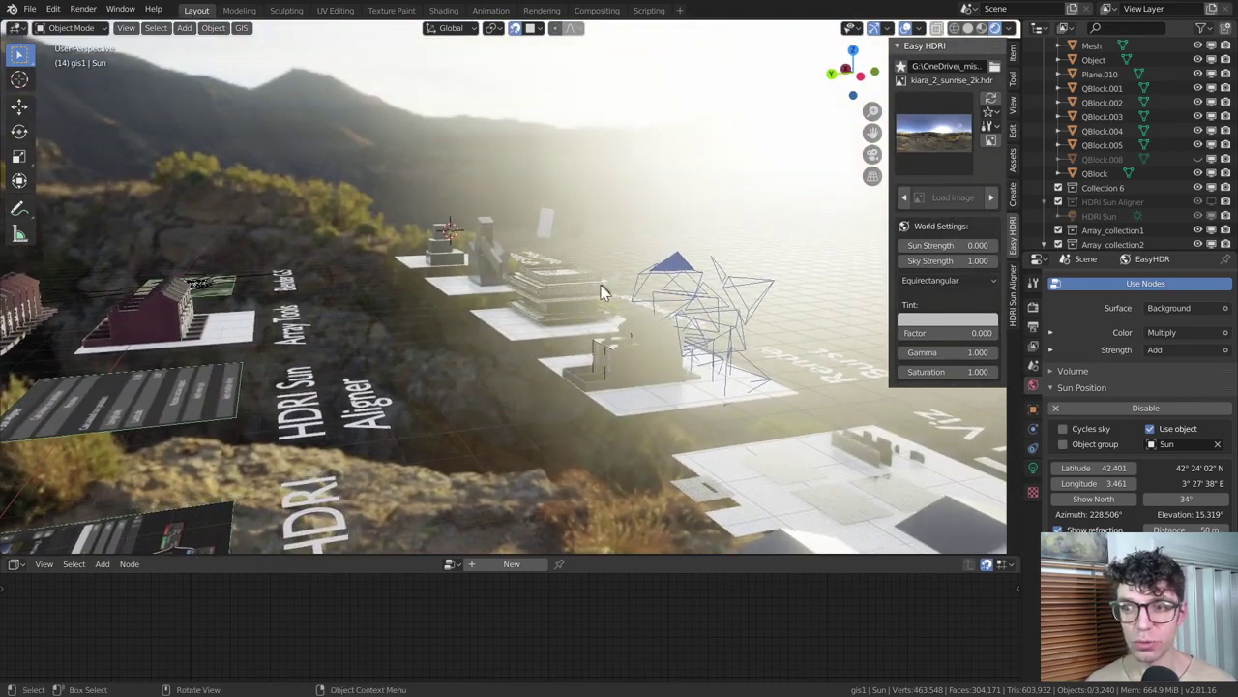
scroll(601, 287, down, 4)
middle_drag(601, 287, 546, 315)
scroll(547, 325, left, 3)
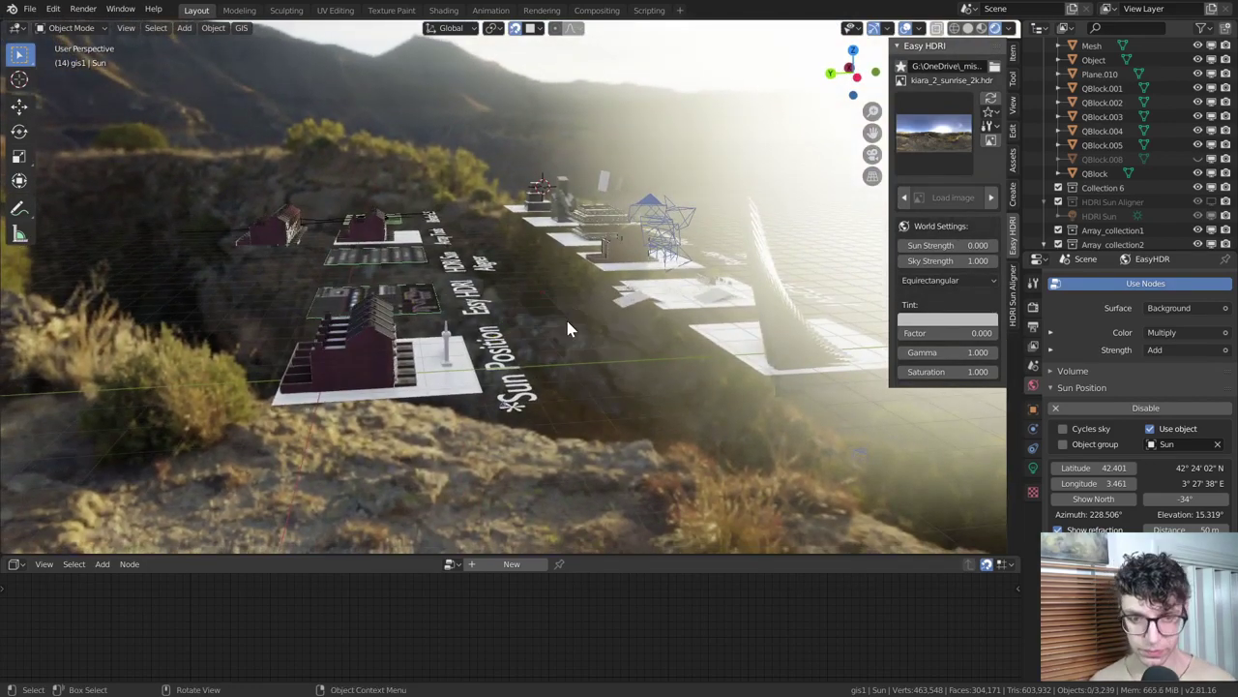
scroll(565, 320, up, 5)
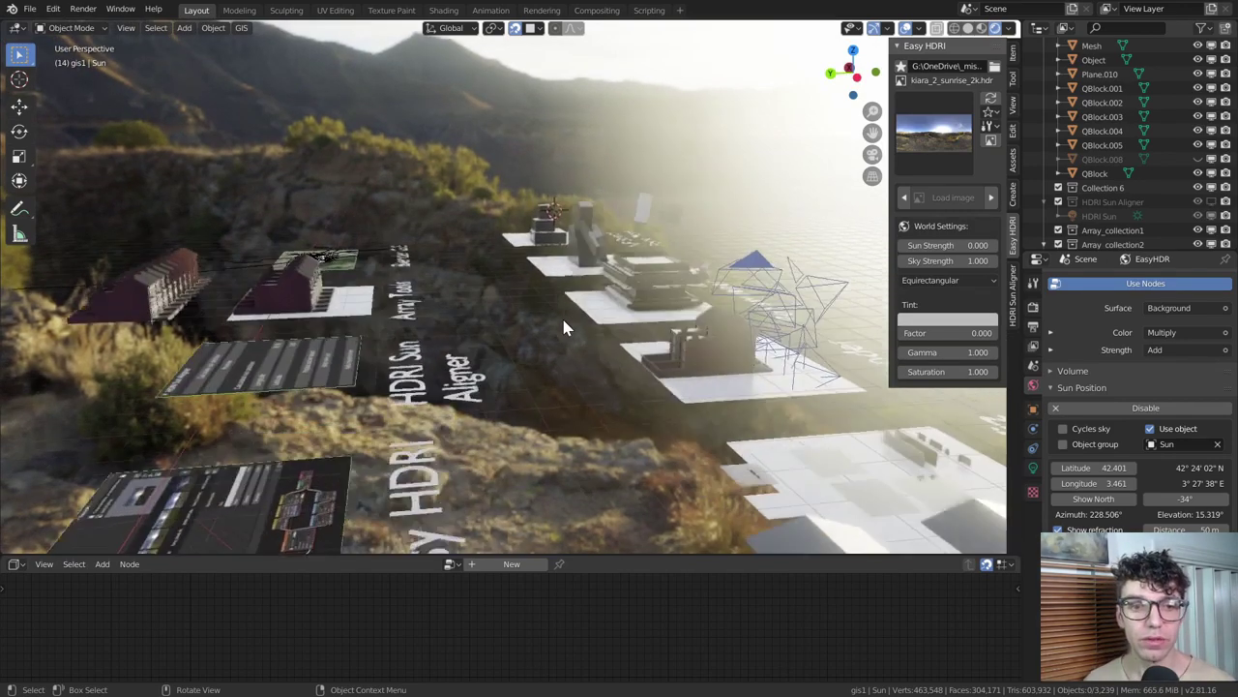
scroll(565, 329, left, 10)
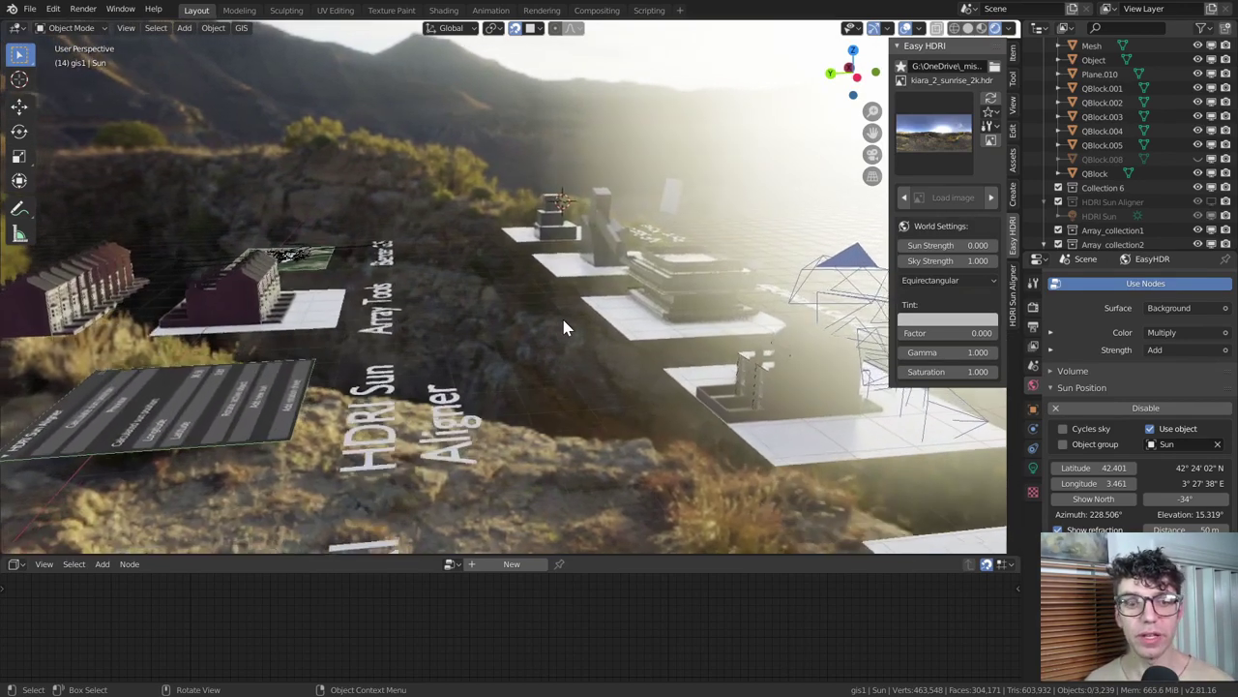
scroll(565, 329, left, 2)
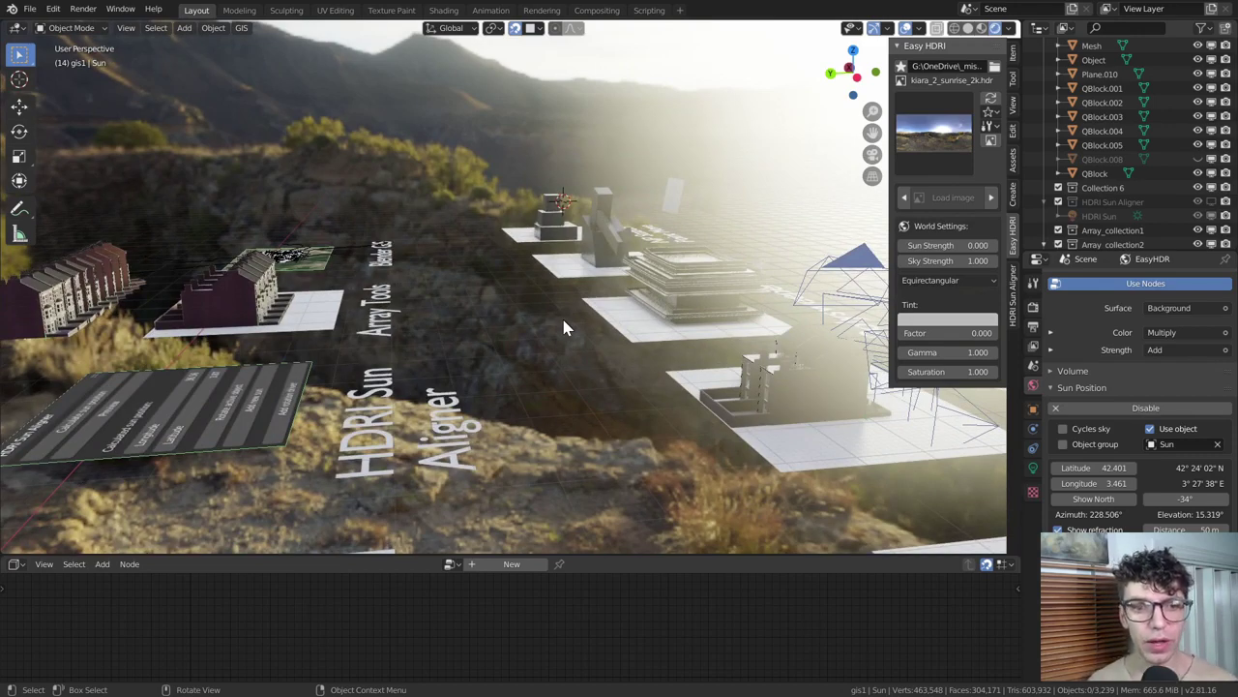
scroll(565, 329, left, 10)
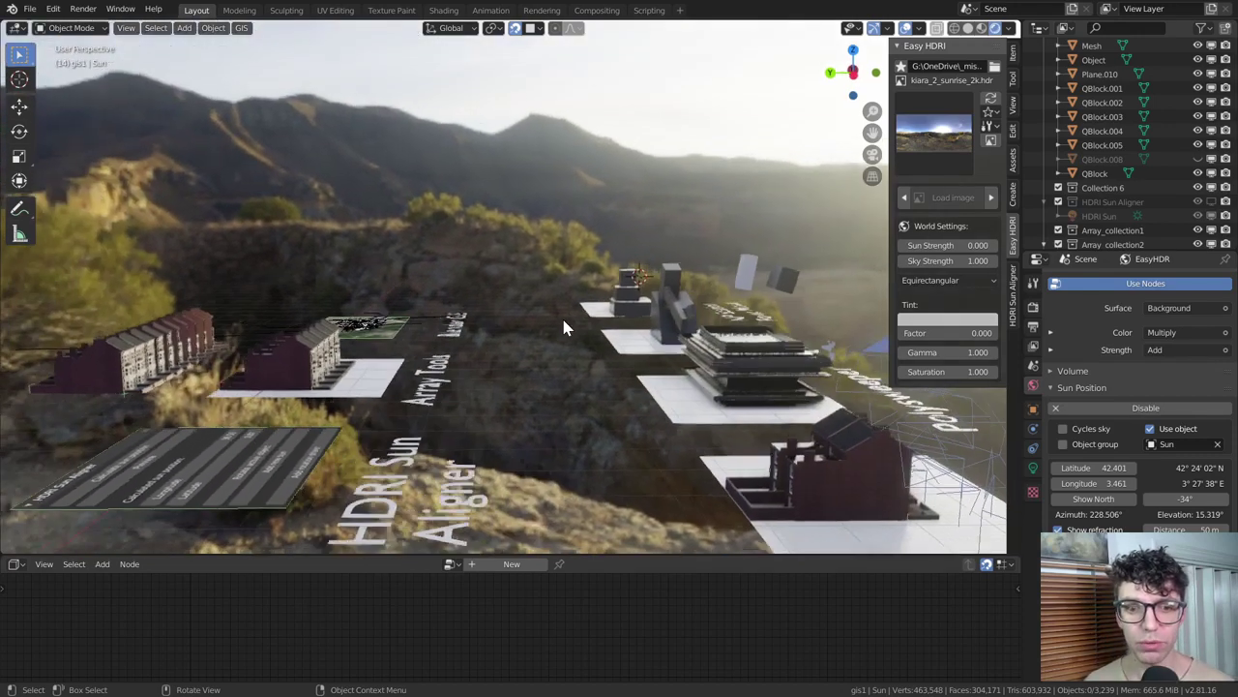
scroll(564, 324, left, 8)
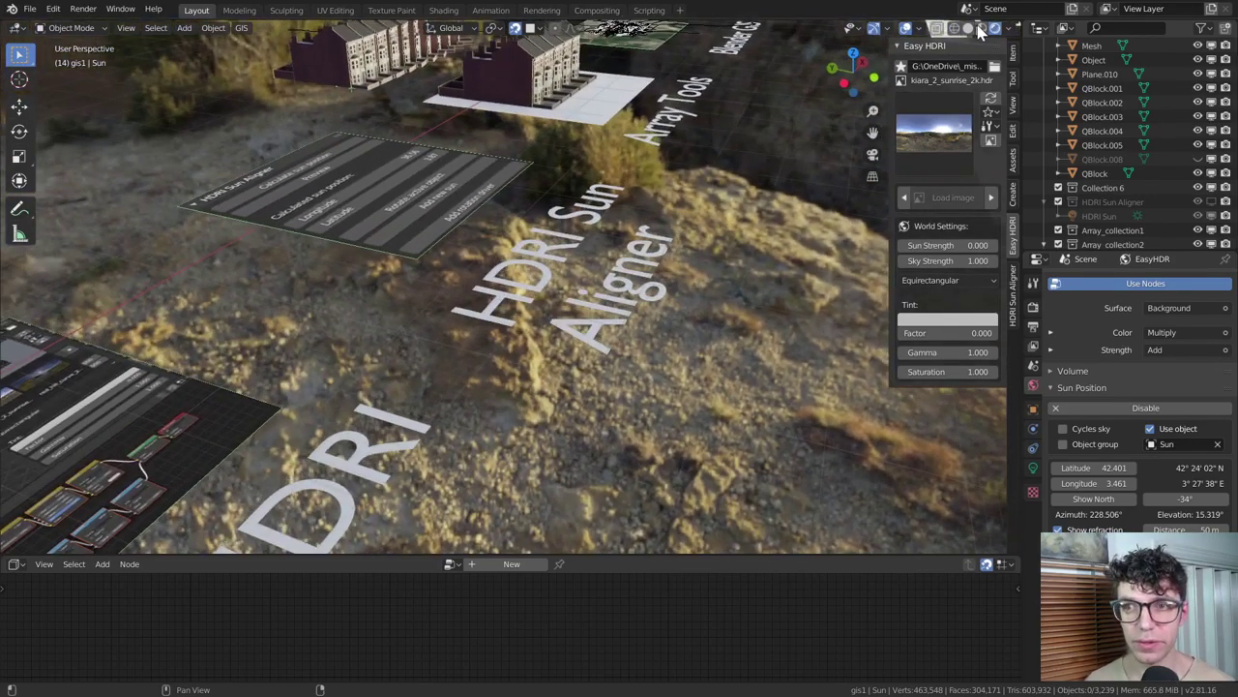
- Return to material preview shading and calculate the environment image's sun position with HDRI Sun Aligner
click(980, 29)
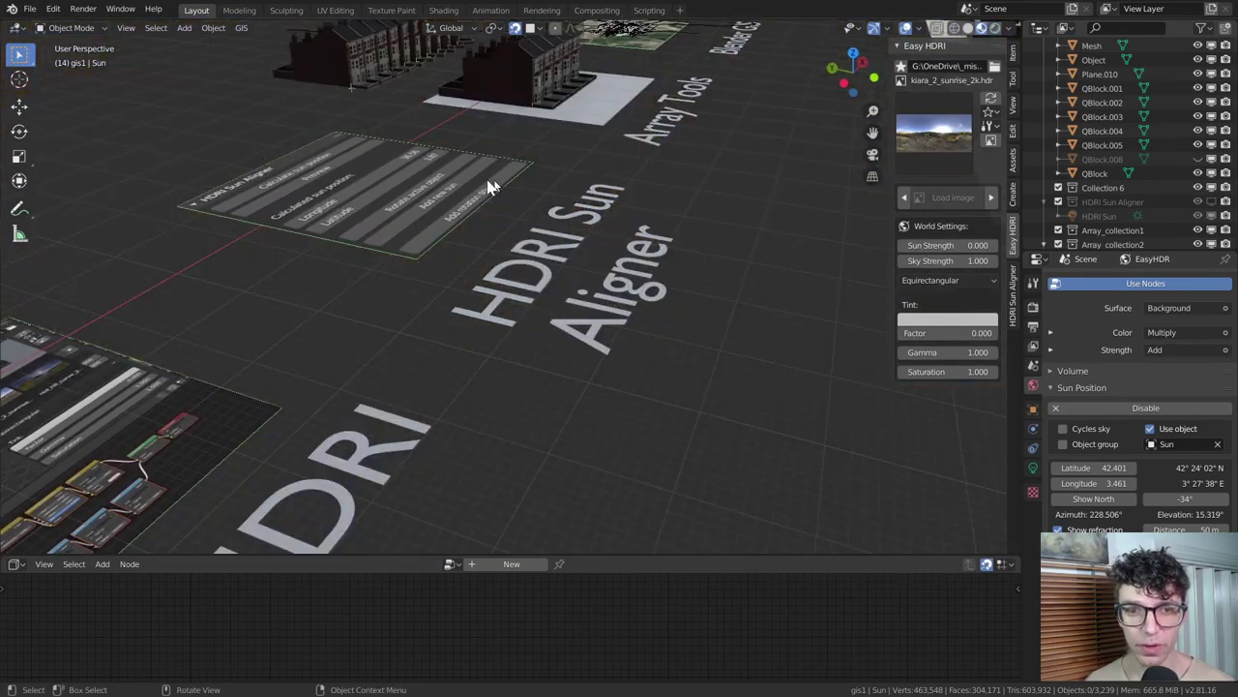
scroll(415, 222, left, 8)
scroll(410, 222, left, 5)
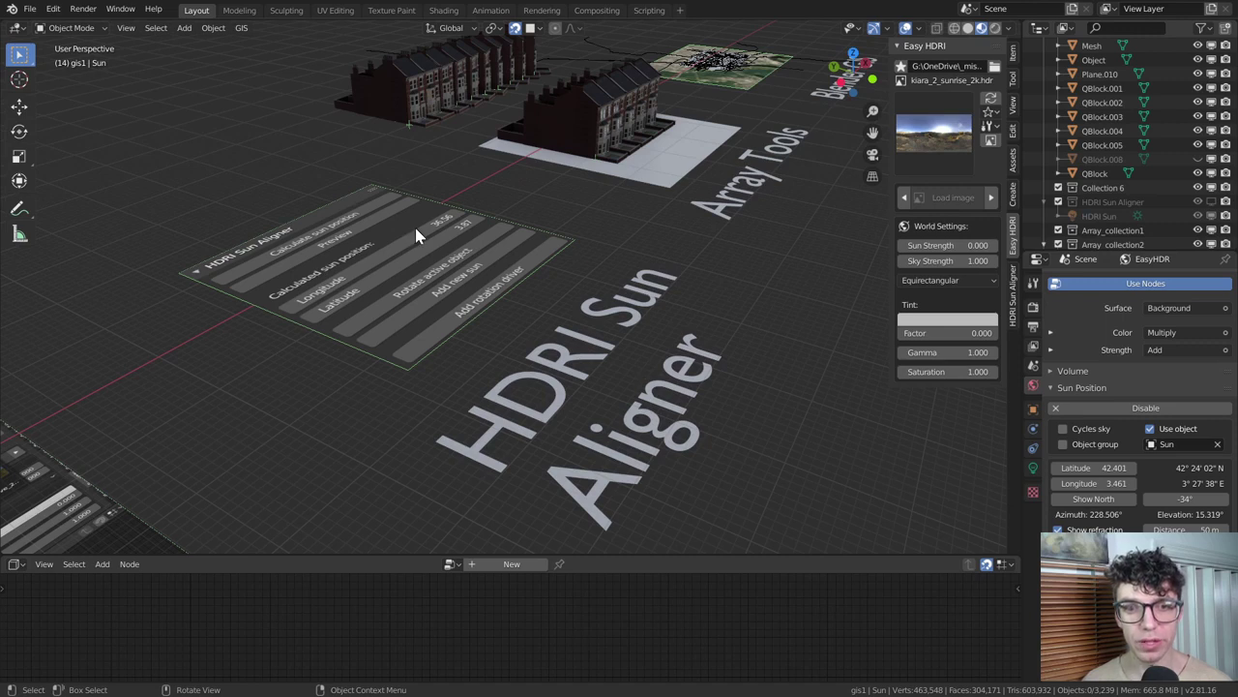
click(1014, 300)
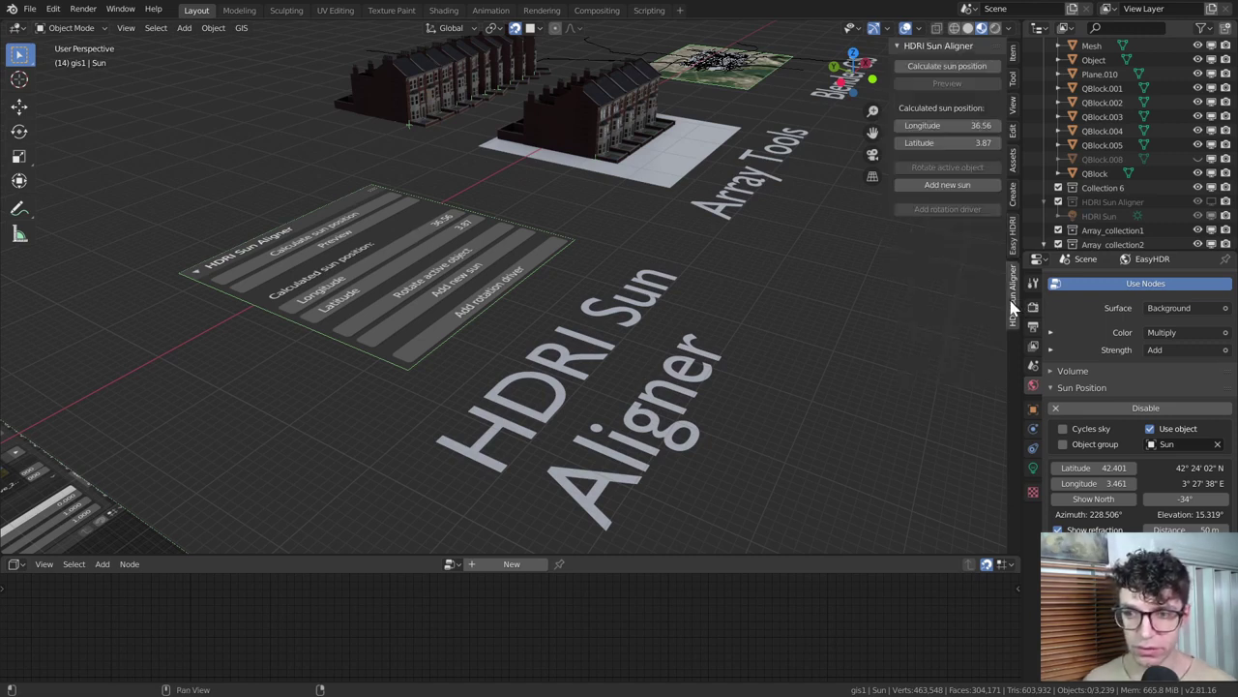
click(924, 64)
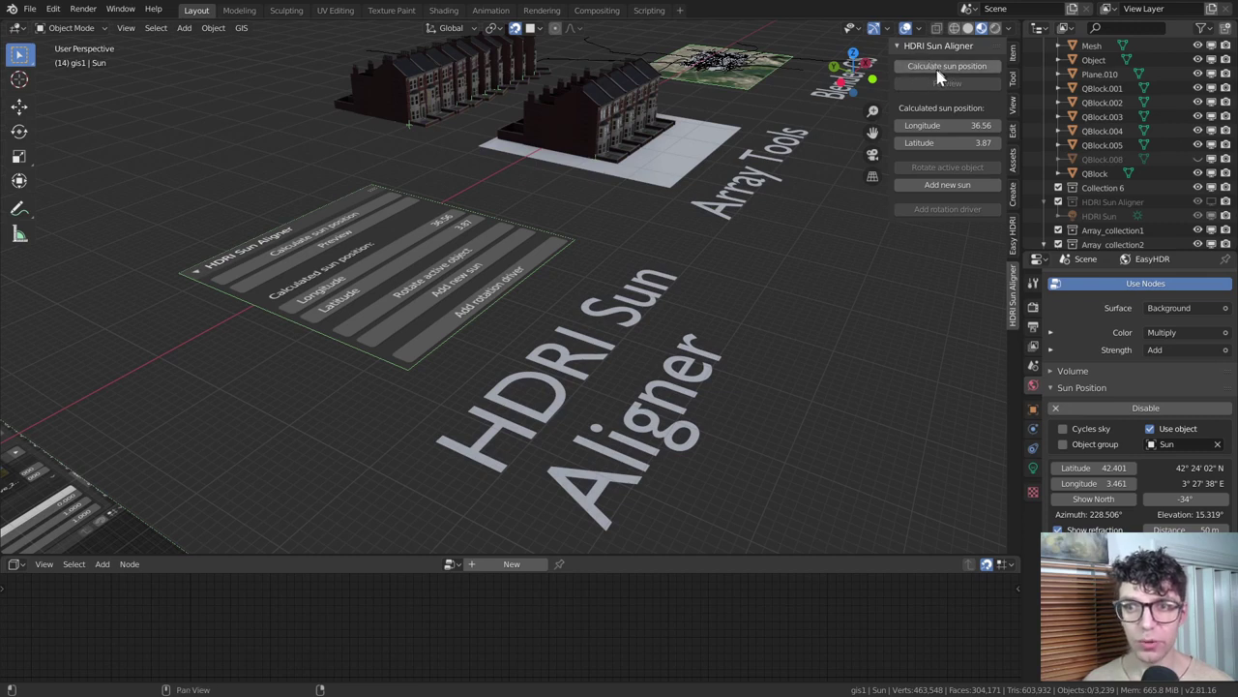
click(935, 72)
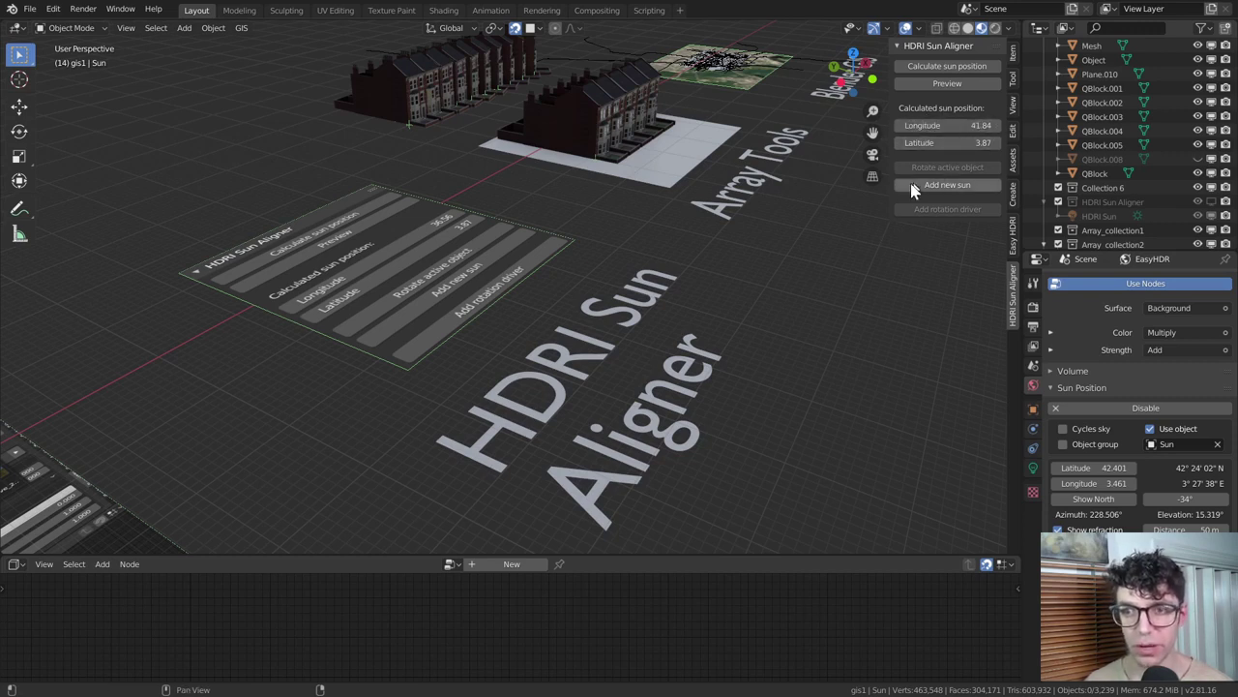
scroll(681, 255, down, 6)
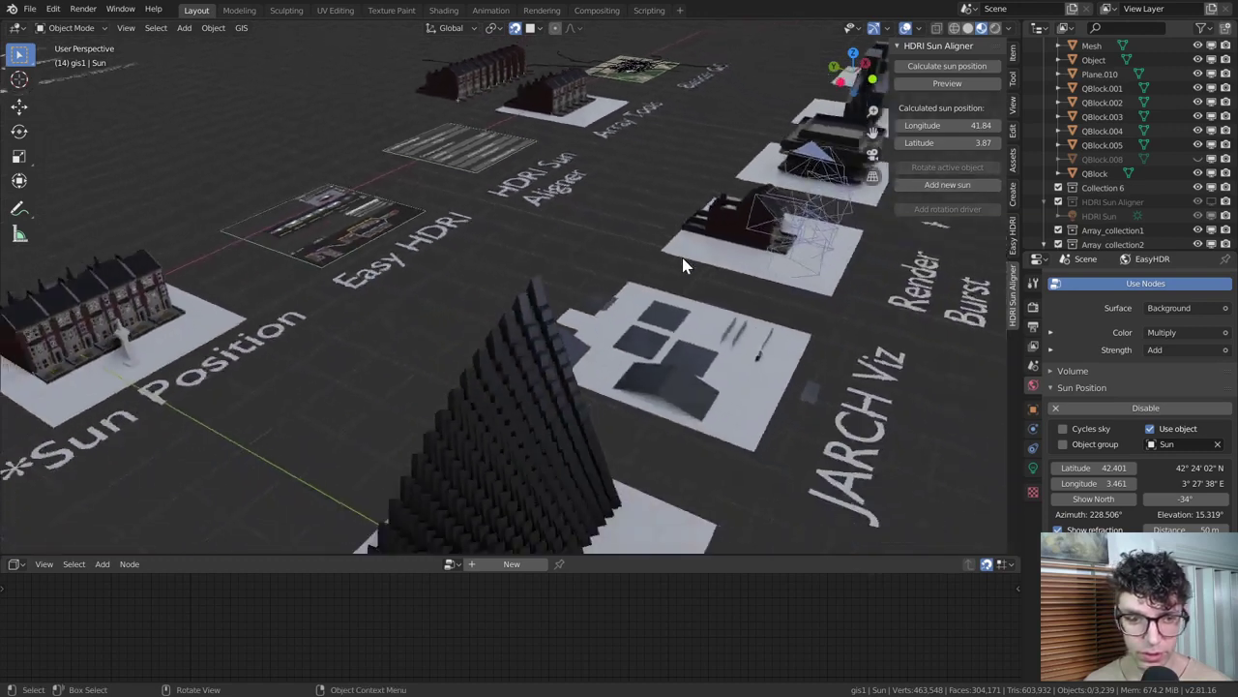
middle_drag(674, 258, 597, 262)
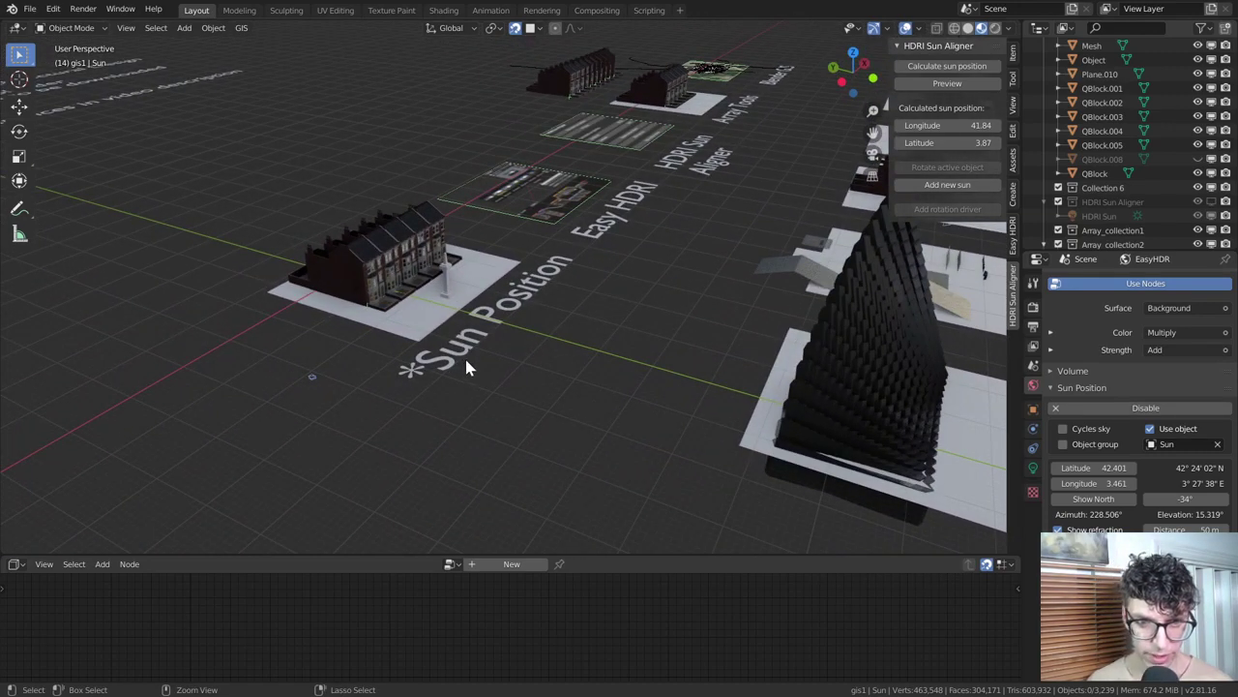
- Undo the last change and reveal the hidden objects in the add-on display scene
key(ctrl+z)
scroll(458, 329, down, 2)
key(alt+h)
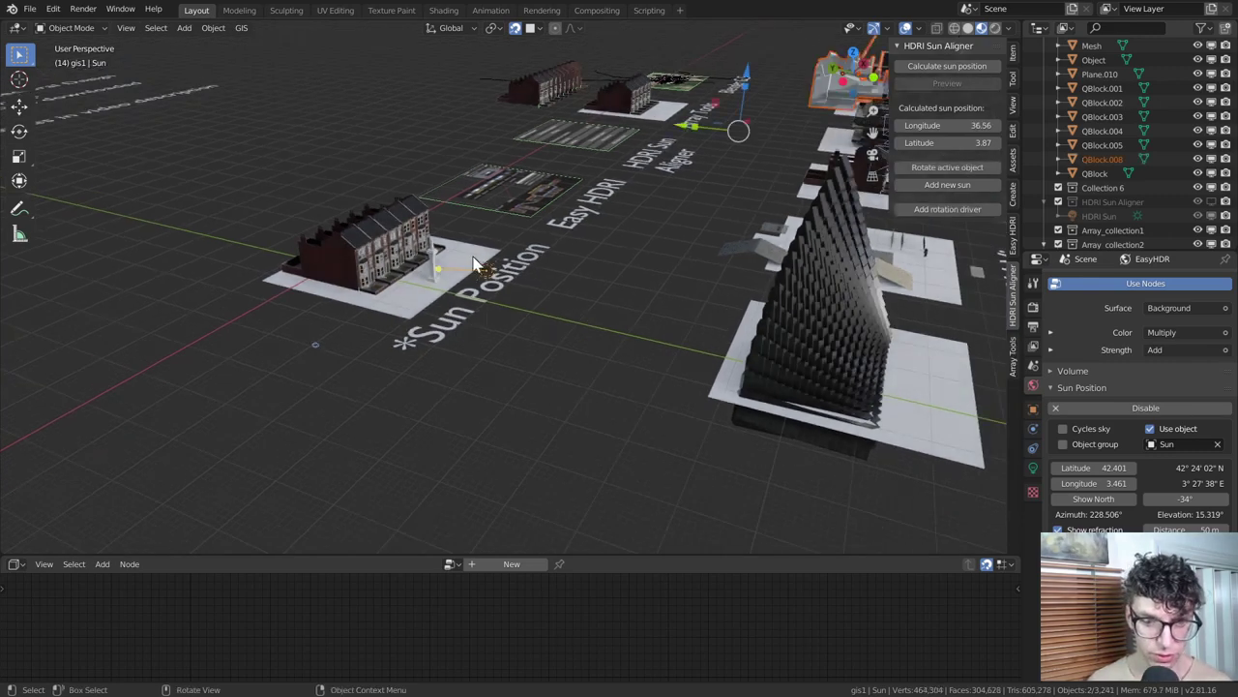
- Rotate the Sun light beside the Sun Position display to the calculated sun position with HDRI Sun Aligner
click(485, 278)
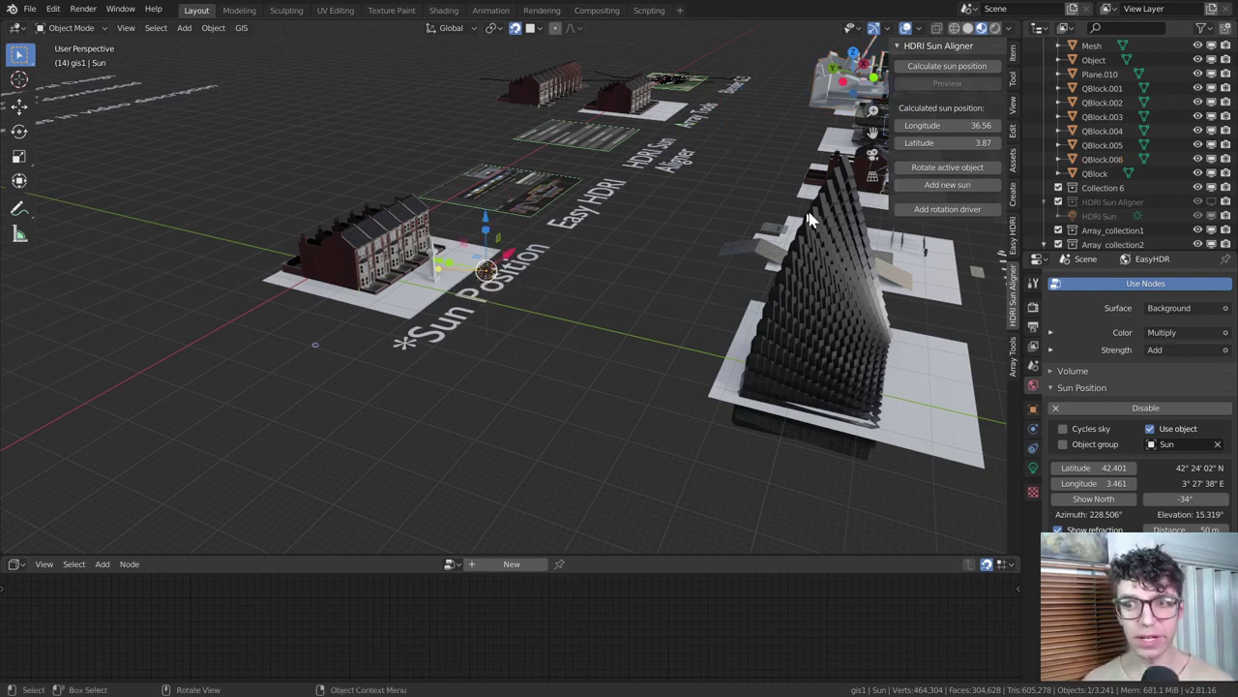
click(948, 167)
middle_drag(507, 258, 518, 263)
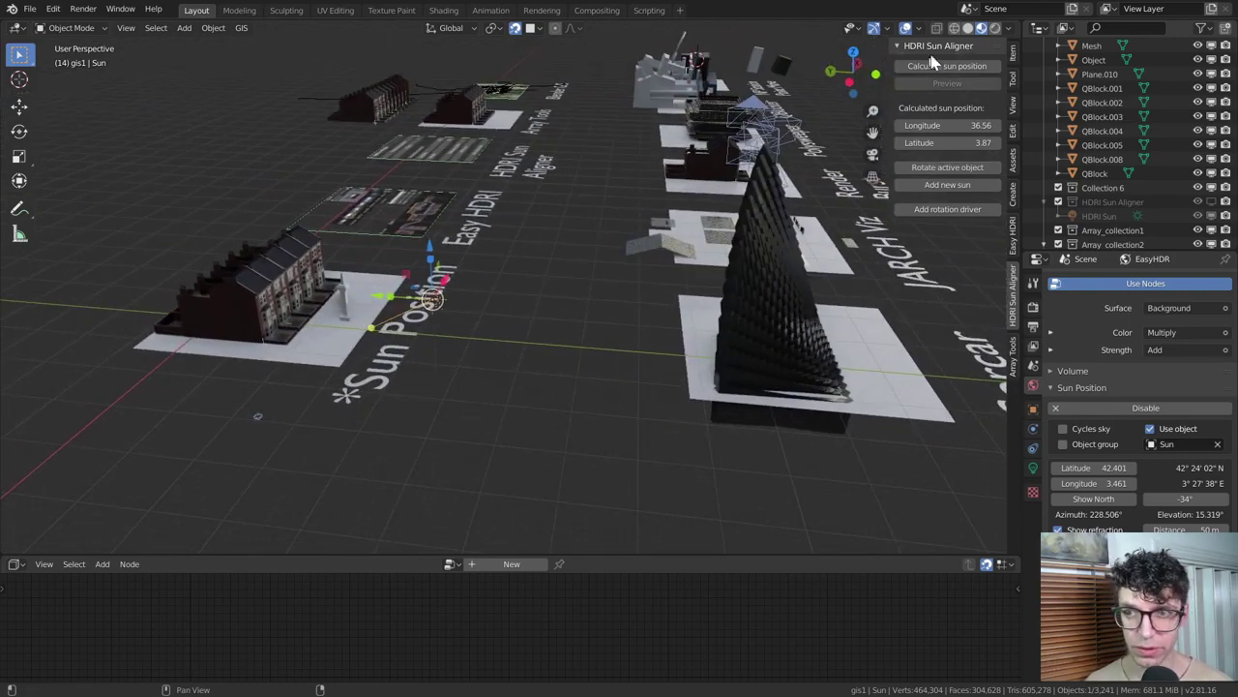
- Check the aligned sun against the environment image in rendered shading and return to material preview
click(996, 28)
mouse_move(588, 232)
middle_down()
mouse_move(619, 242)
mouse_move(593, 232)
middle_up()
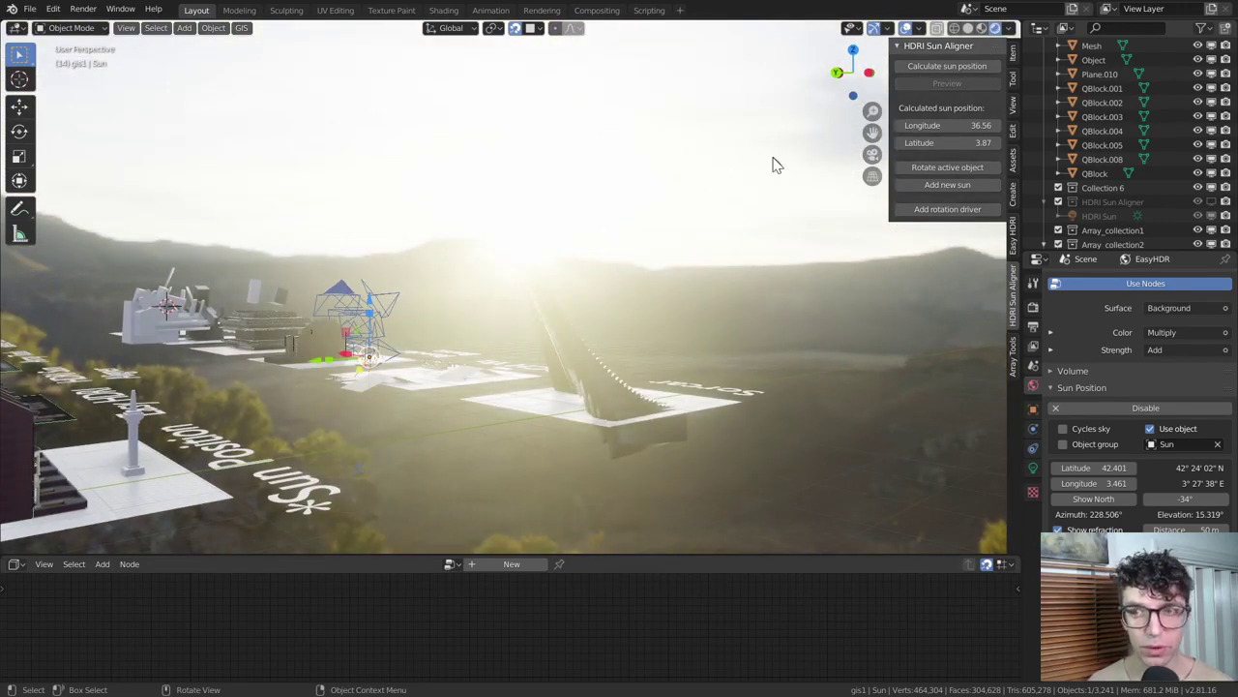
click(981, 28)
- Duplicate the end house of the long terrace behind the Array Tools display and move the copy about 43.3 m along Y
middle_drag(447, 237, 447, 237)
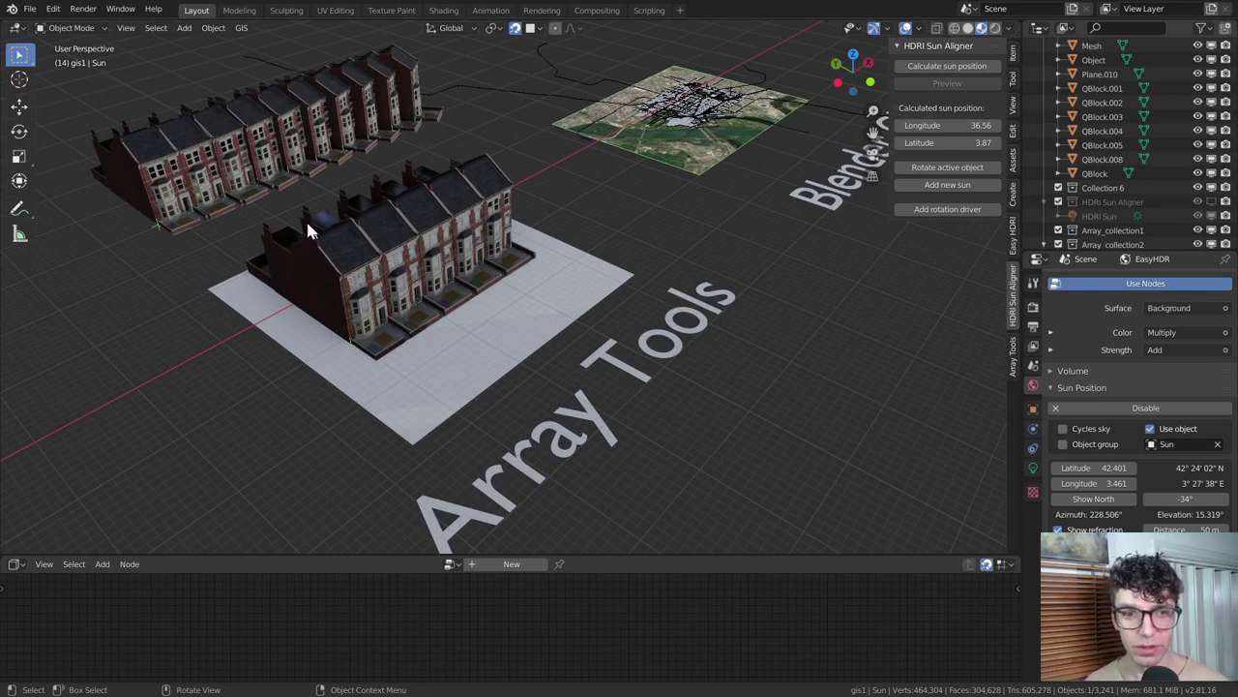
middle_drag(281, 215, 381, 313)
click(248, 278)
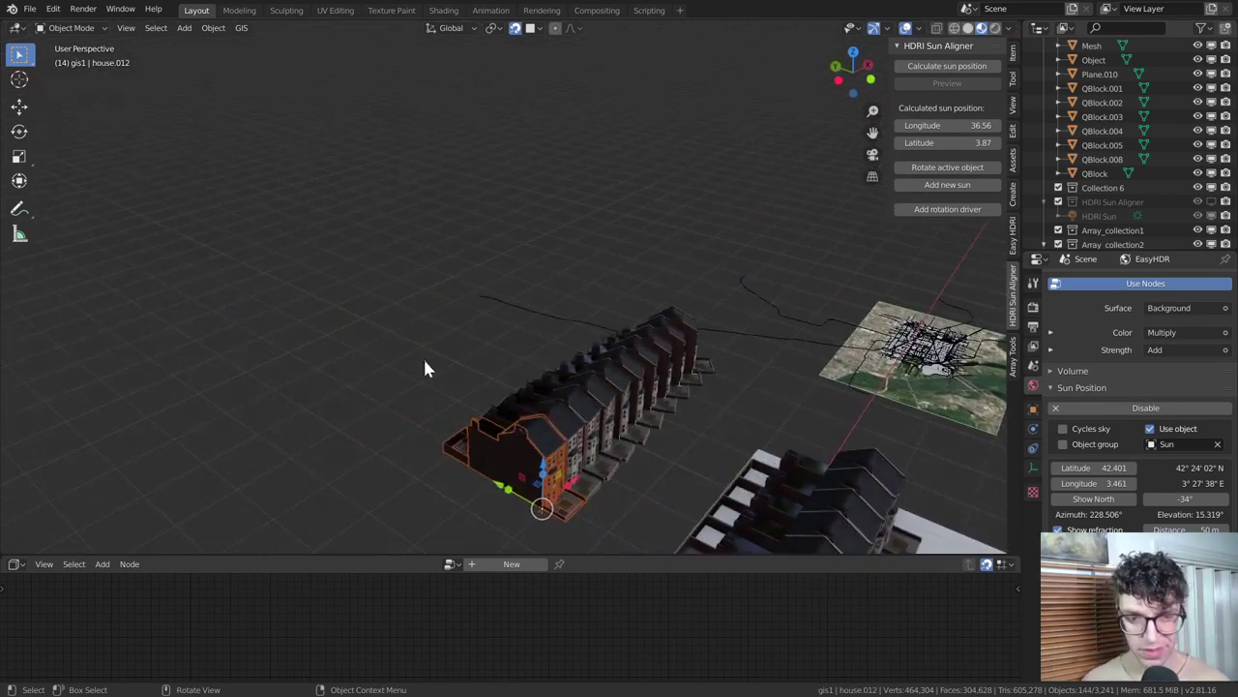
key(shift+d)
key(y)
click(279, 350)
middle_drag(432, 332, 395, 354)
scroll(394, 348, up, 2)
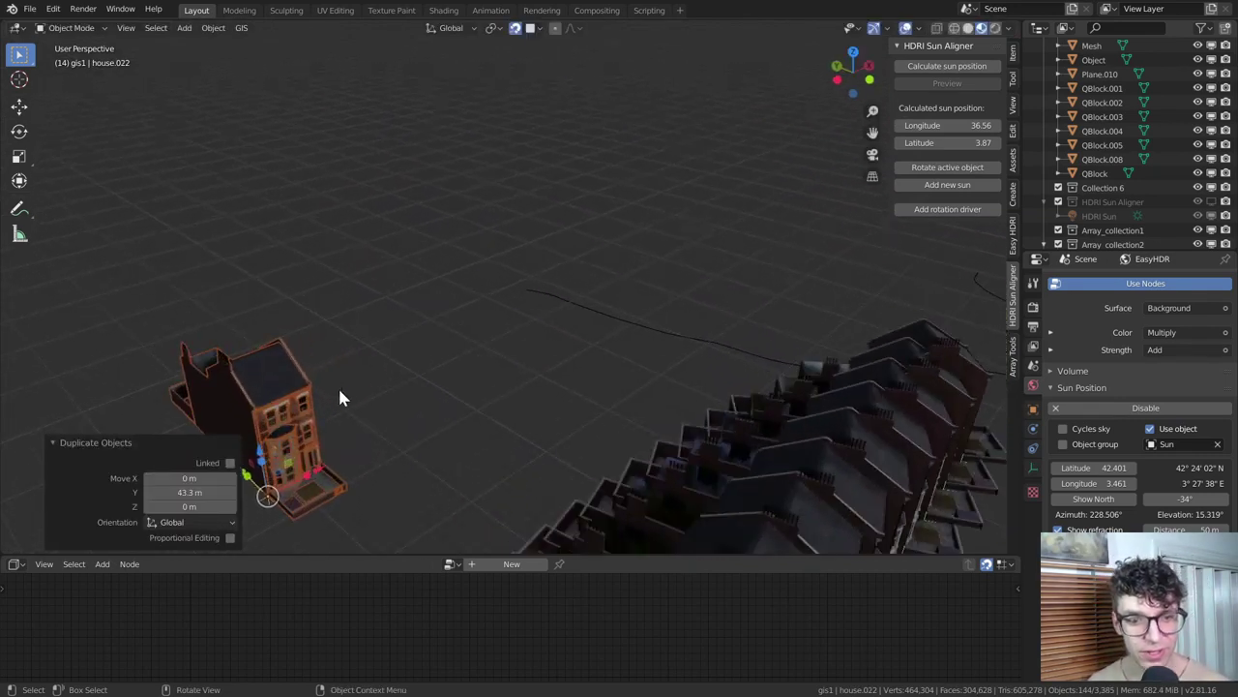
scroll(338, 390, up, 4)
click(422, 351)
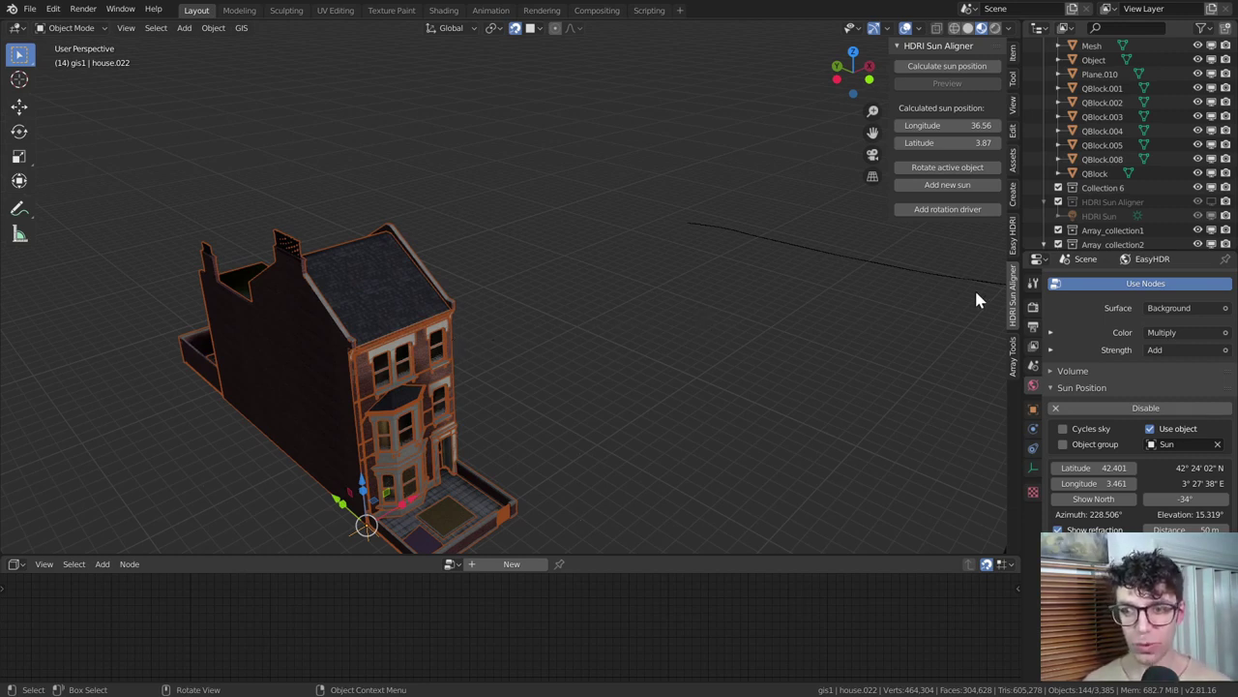
- Start an Array Tools array of the duplicated house with a count of 5 and an X offset of 5.5 m
click(1012, 353)
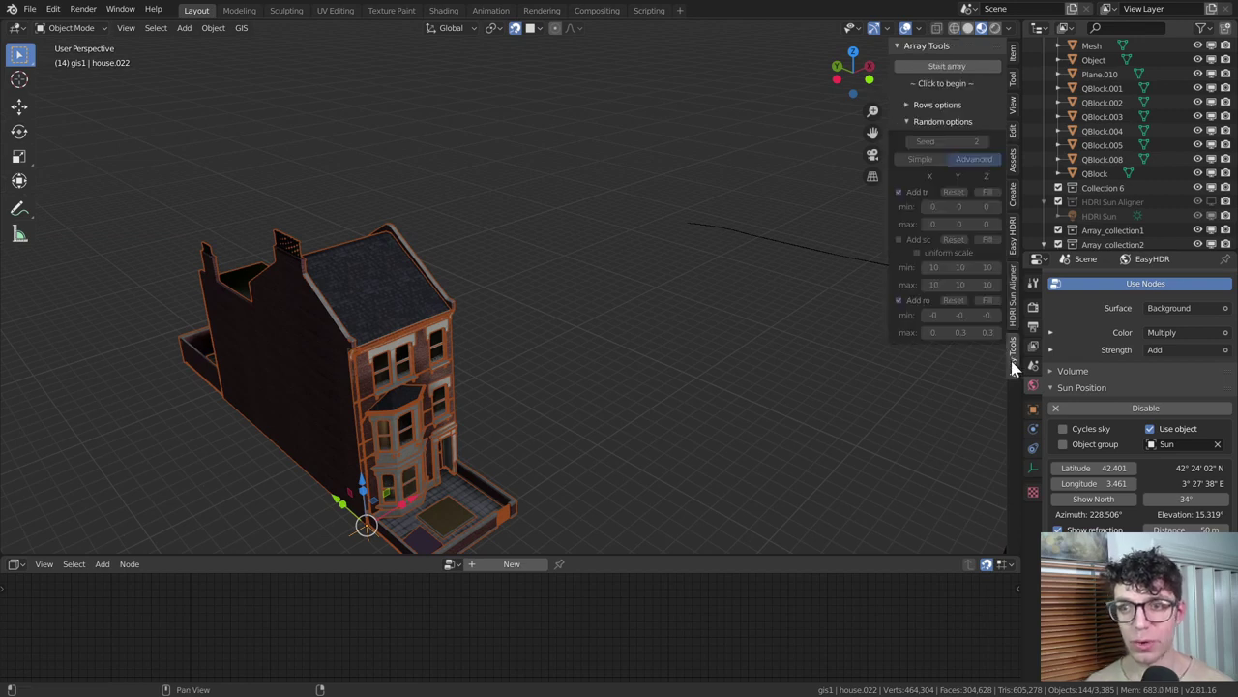
click(950, 67)
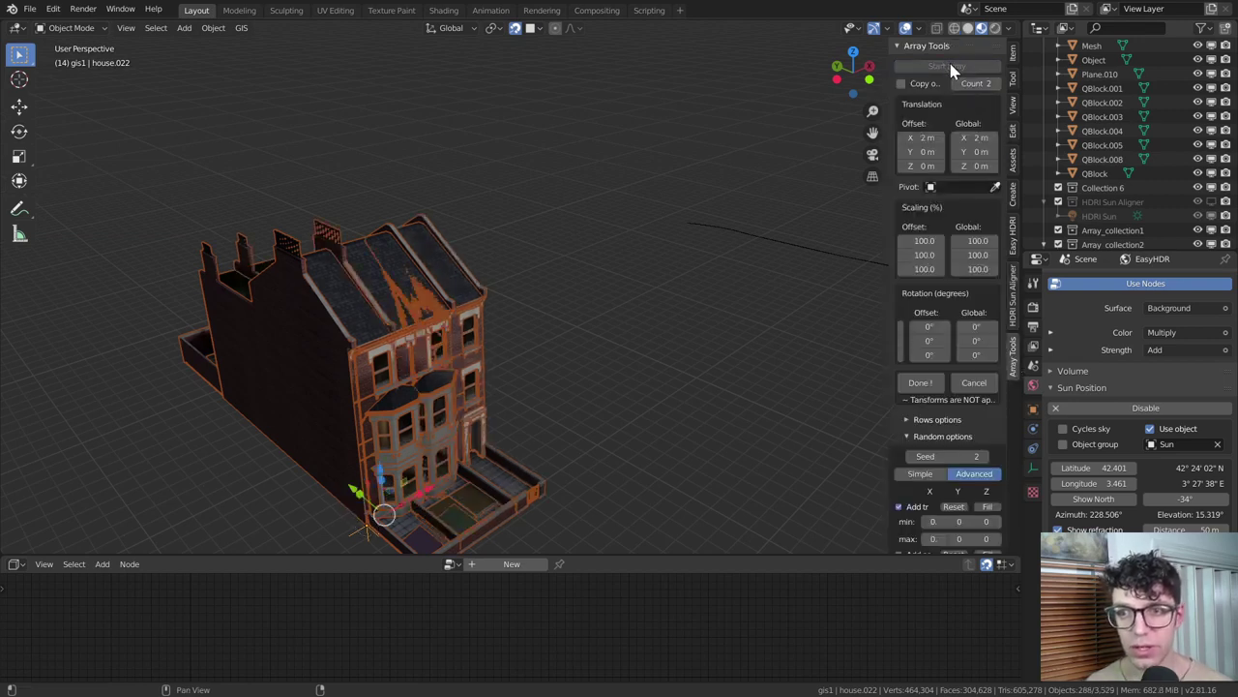
click(995, 84)
click(996, 84)
click(996, 84)
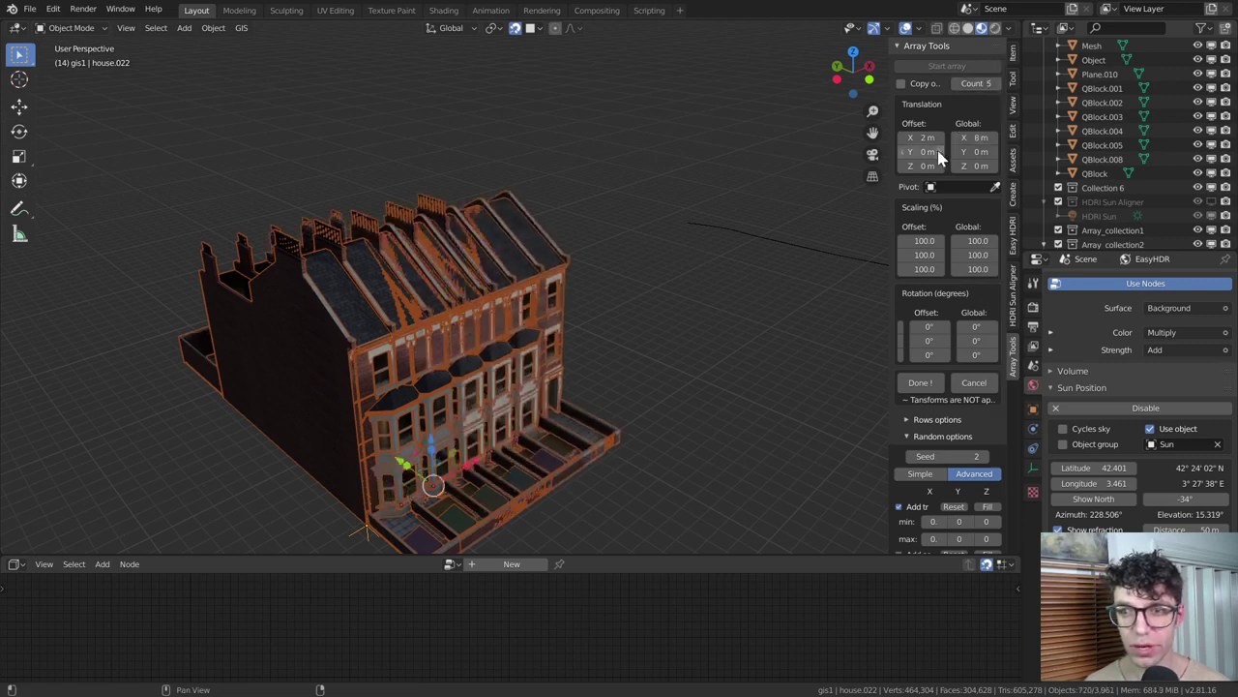
drag(926, 137, 943, 137)
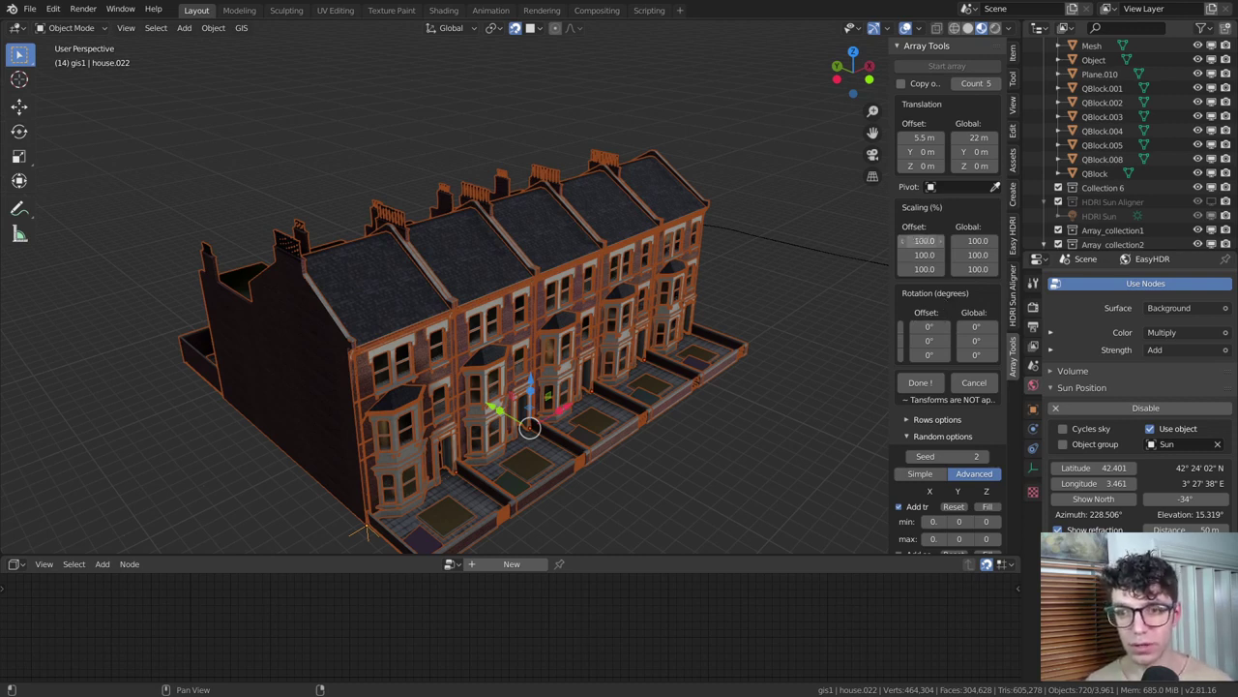
- Set the house array's X scaling offset to 94% and its Z rotation offset to 10 degrees
mouse_move(922, 241)
mouse_down()
mouse_move(960, 241)
mouse_move(919, 241)
mouse_move(919, 257)
mouse_up()
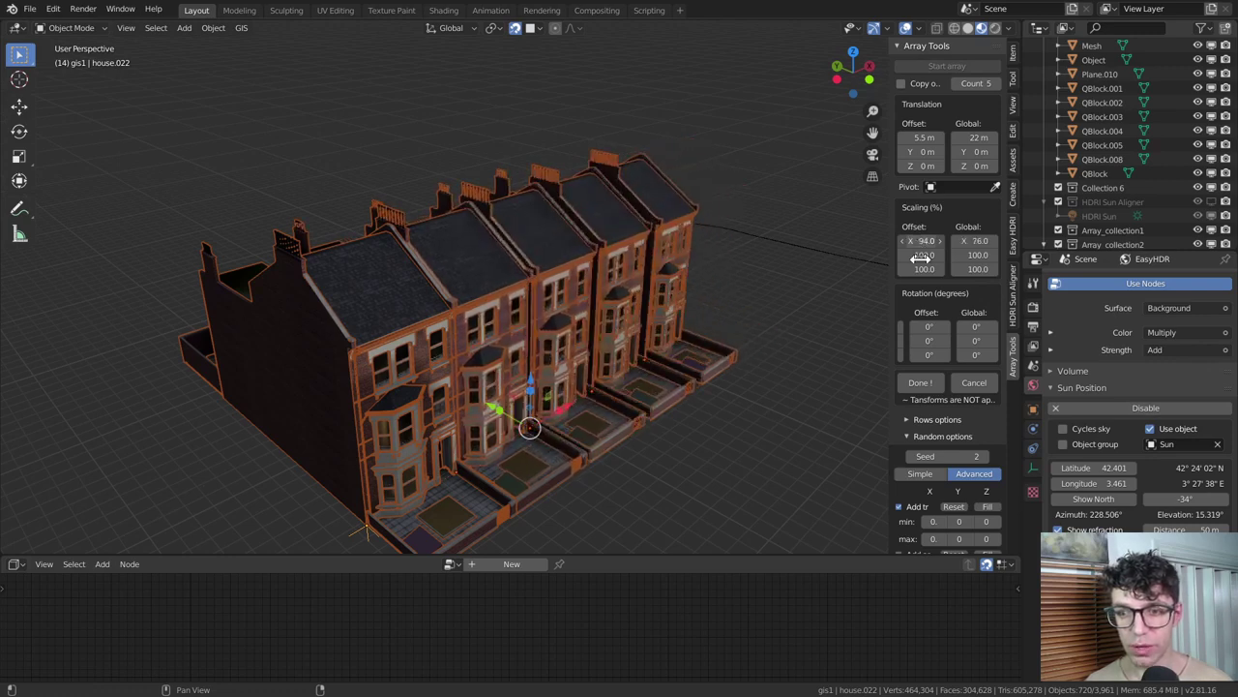
drag(930, 326, 934, 355)
middle_drag(609, 307, 593, 311)
- Set the array's X rotation offset to -5 degrees, then finish the array and select a single house in it
click(915, 325)
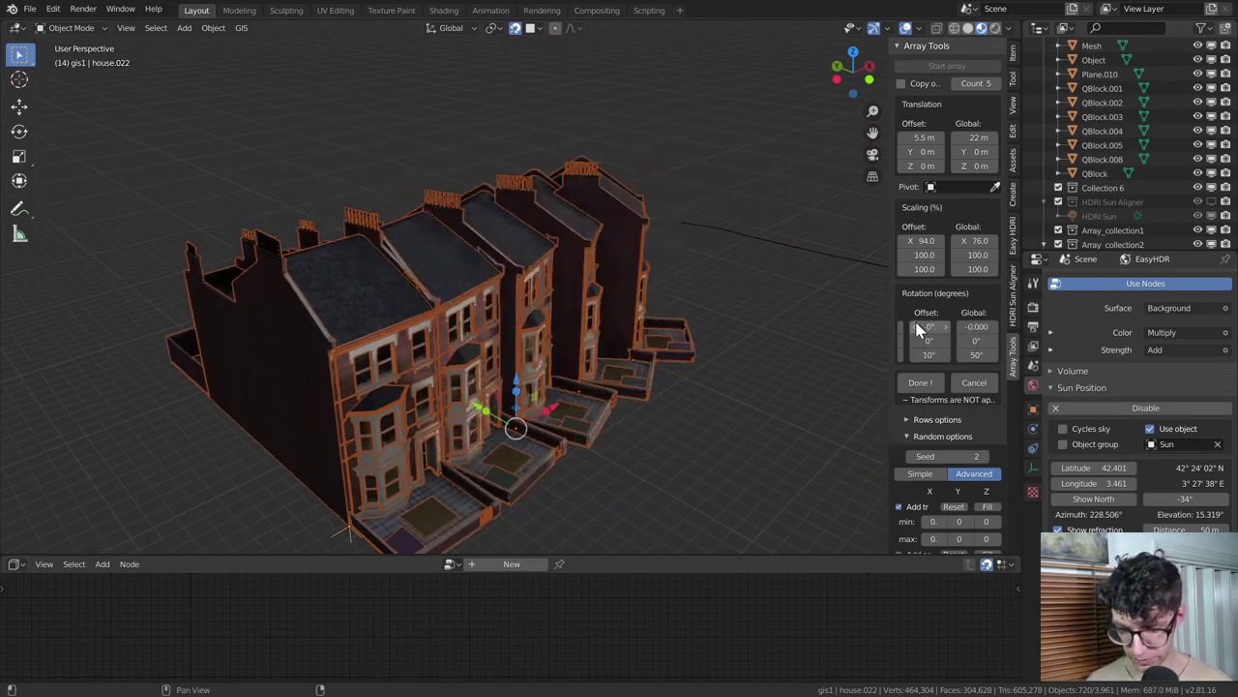
drag(920, 329, 913, 327)
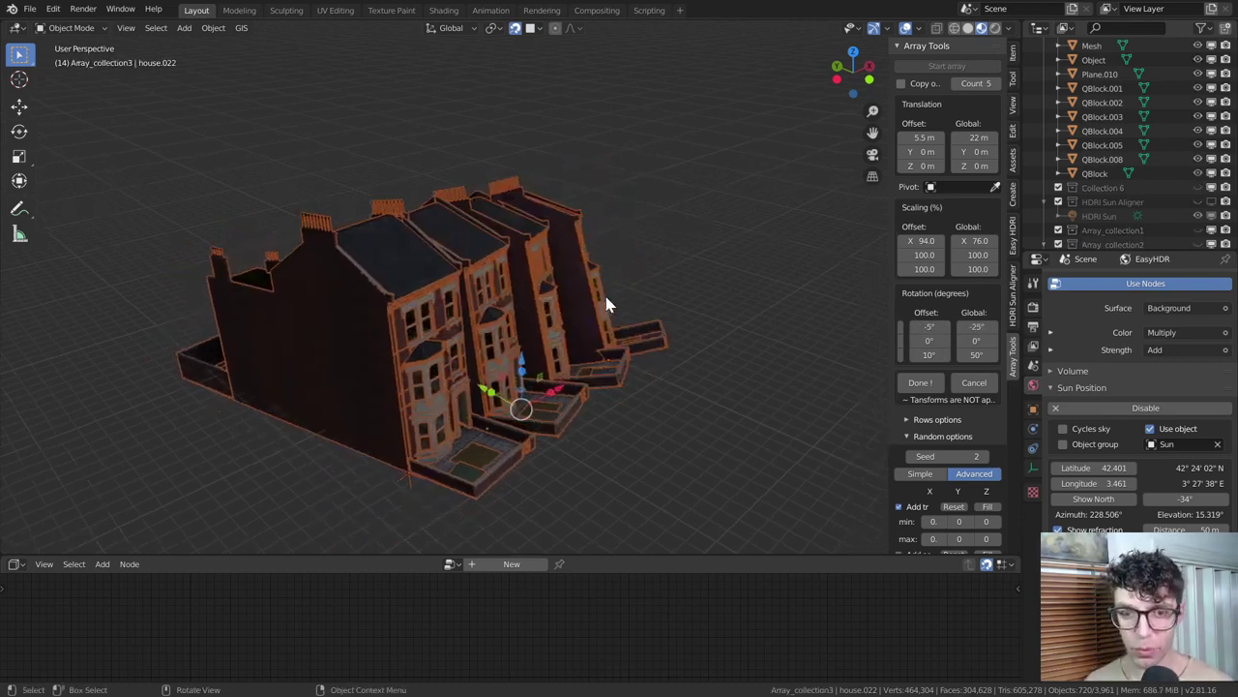
middle_drag(605, 304, 613, 294)
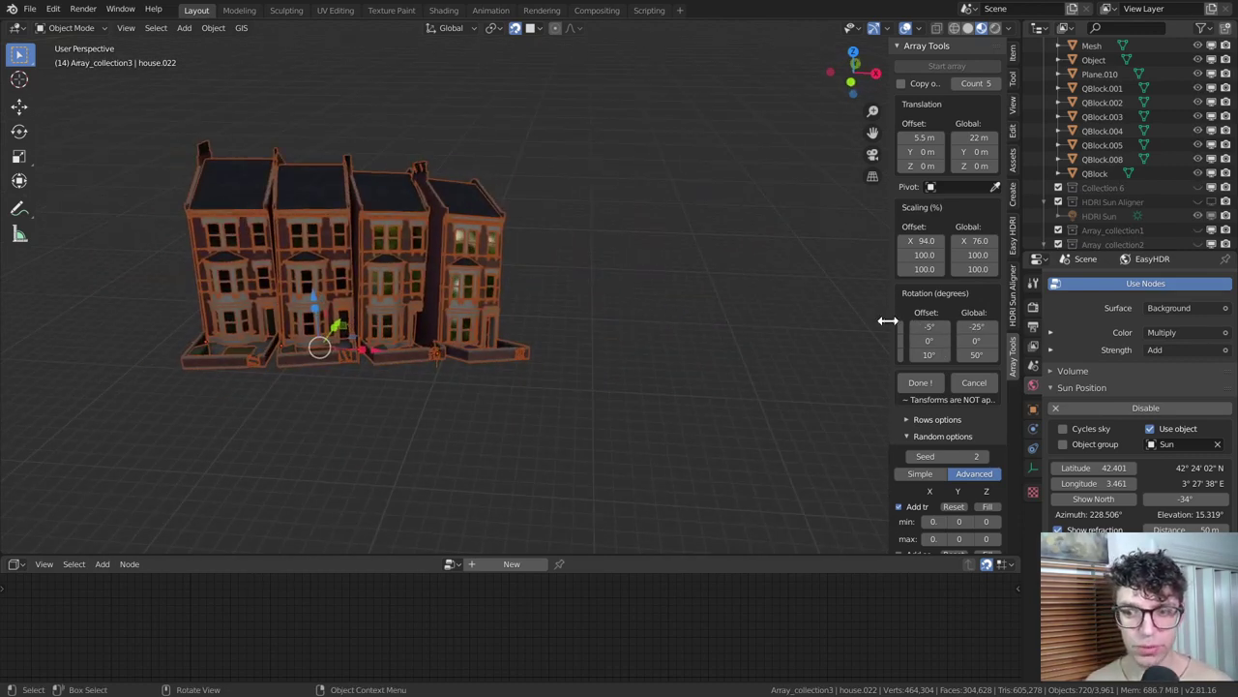
click(922, 384)
middle_drag(469, 338, 396, 304)
click(395, 304)
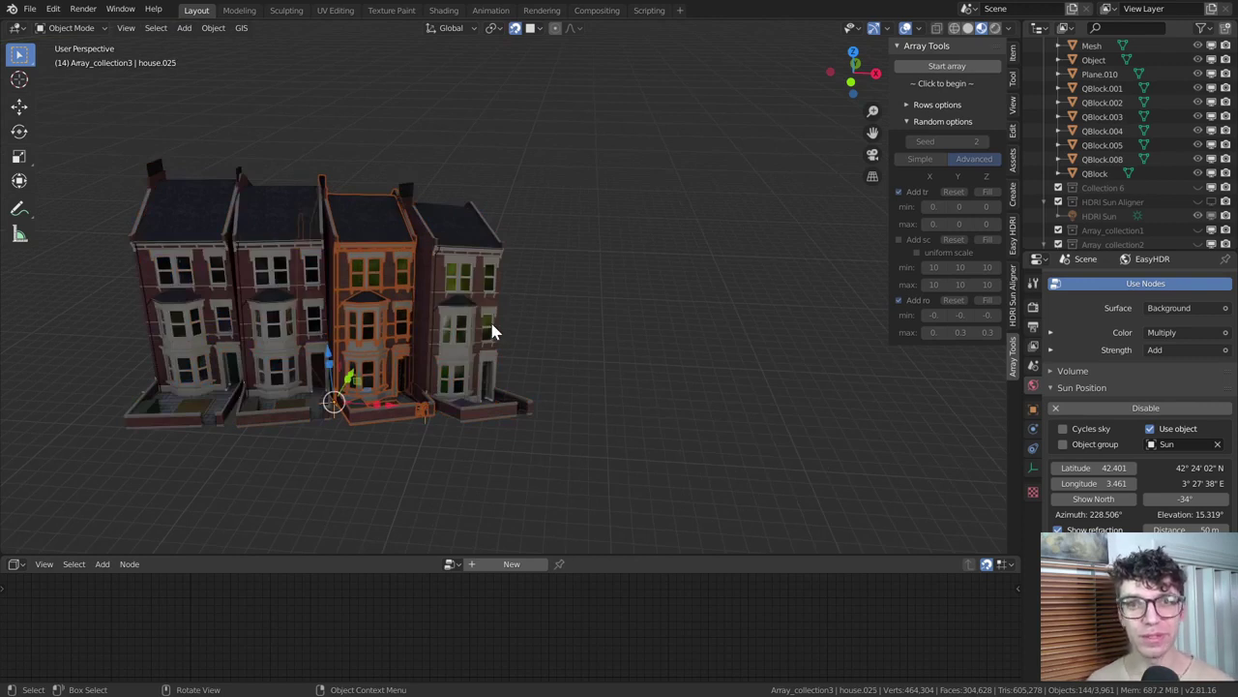
- Undo the single-house selection, the finished array, the X rotation change and the hiding of the other display models
scroll(491, 332, down, 6)
scroll(491, 332, down, 6)
scroll(491, 332, down, 2)
middle_drag(470, 326, 453, 323)
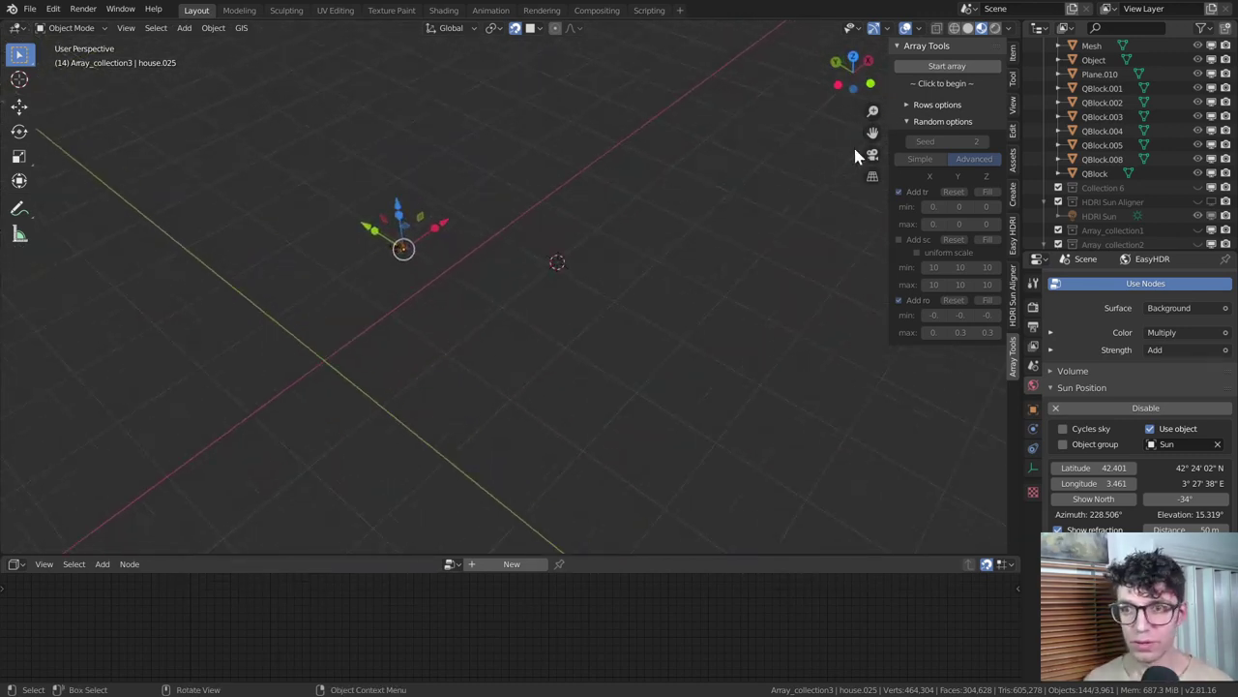
scroll(369, 282, up, 3)
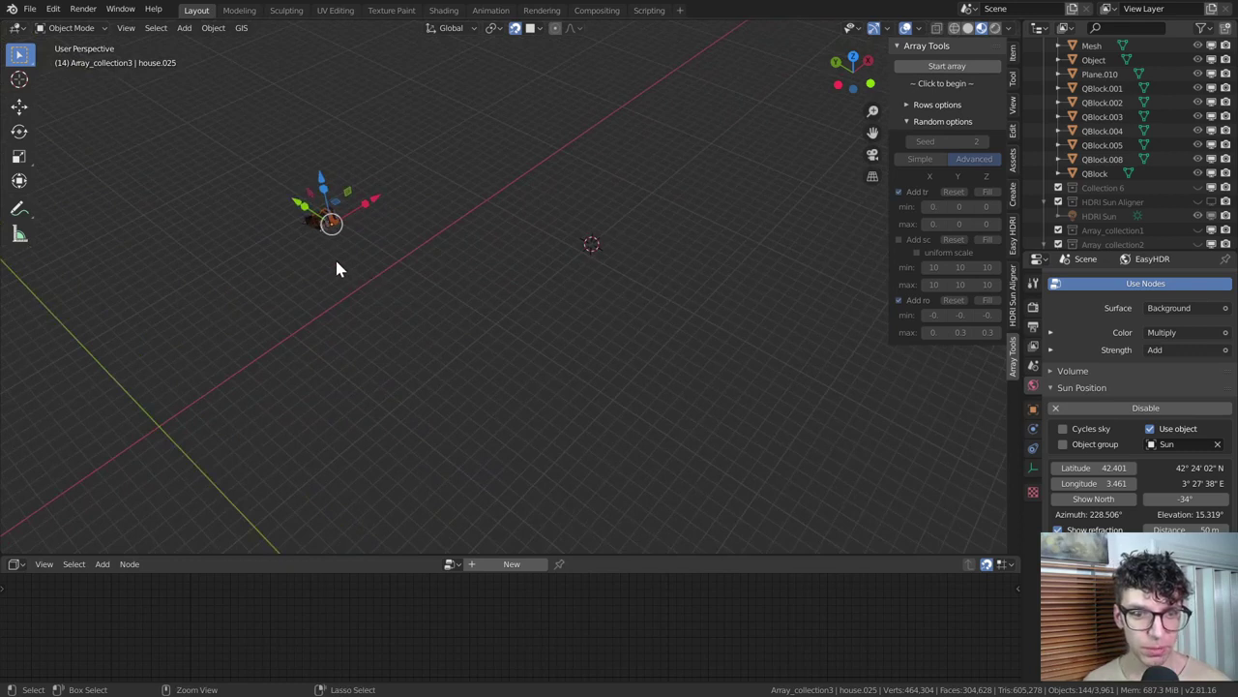
key(ctrl+z)
scroll(336, 261, up, 1)
key(ctrl+z)
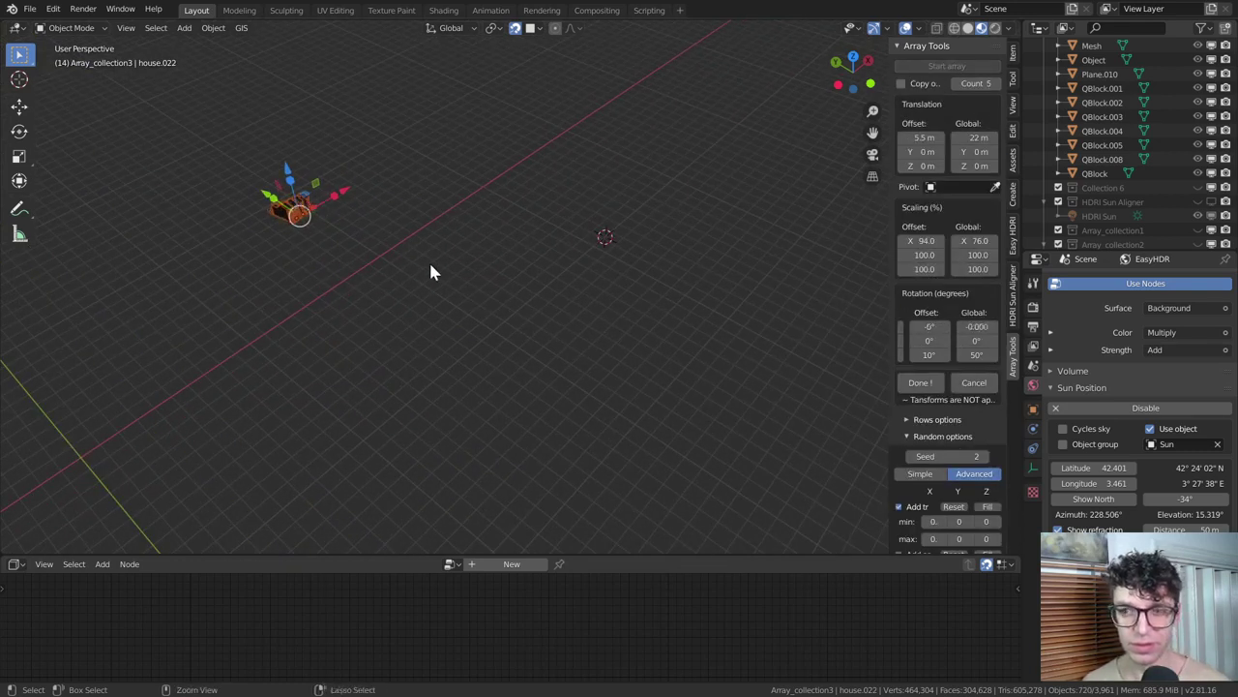
key(ctrl+z)
scroll(1103, 180, down, 1)
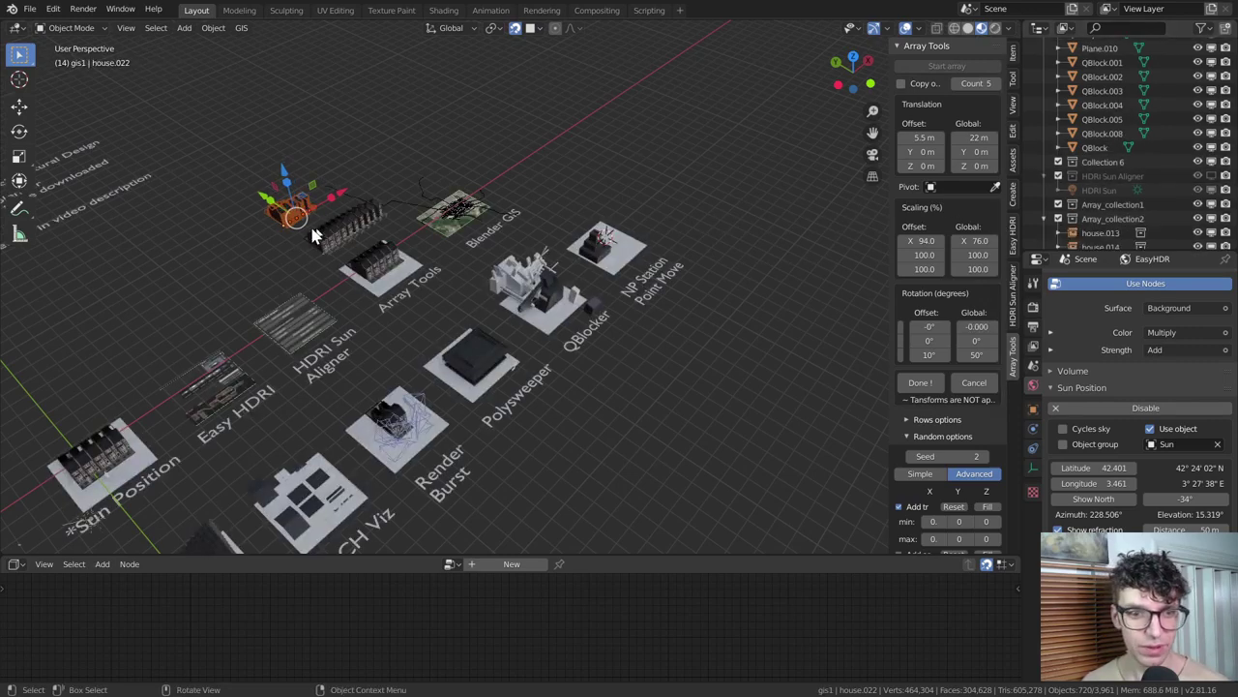
- Examine the Blender GIS example city, with its building blocks and roads on the satellite map, close up and as a whole
scroll(312, 232, up, 4)
scroll(372, 248, up, 3)
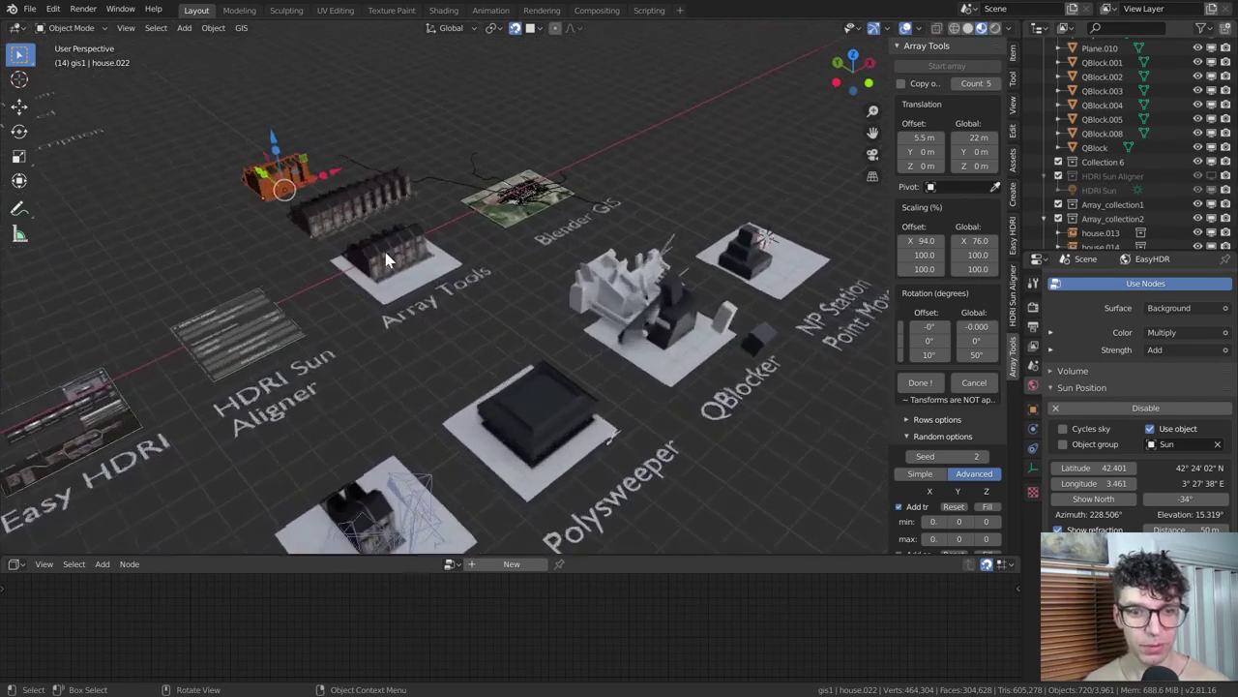
scroll(388, 254, up, 2)
scroll(389, 259, up, 6)
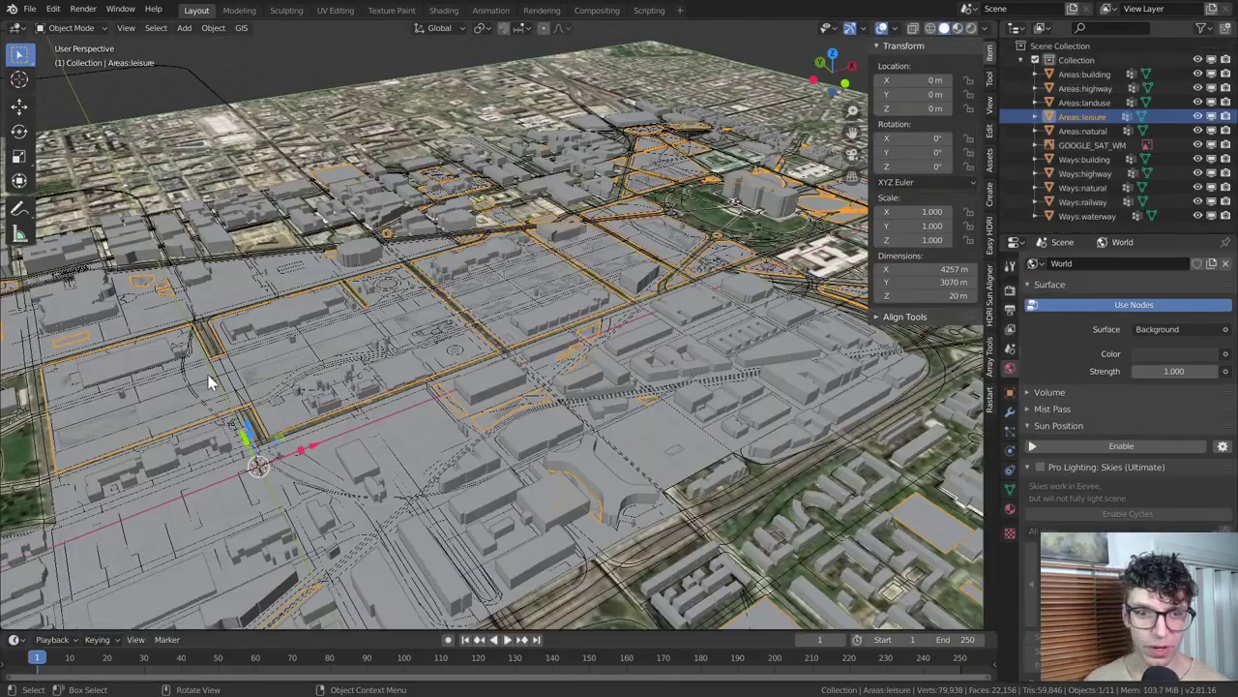
scroll(328, 300, down, 8)
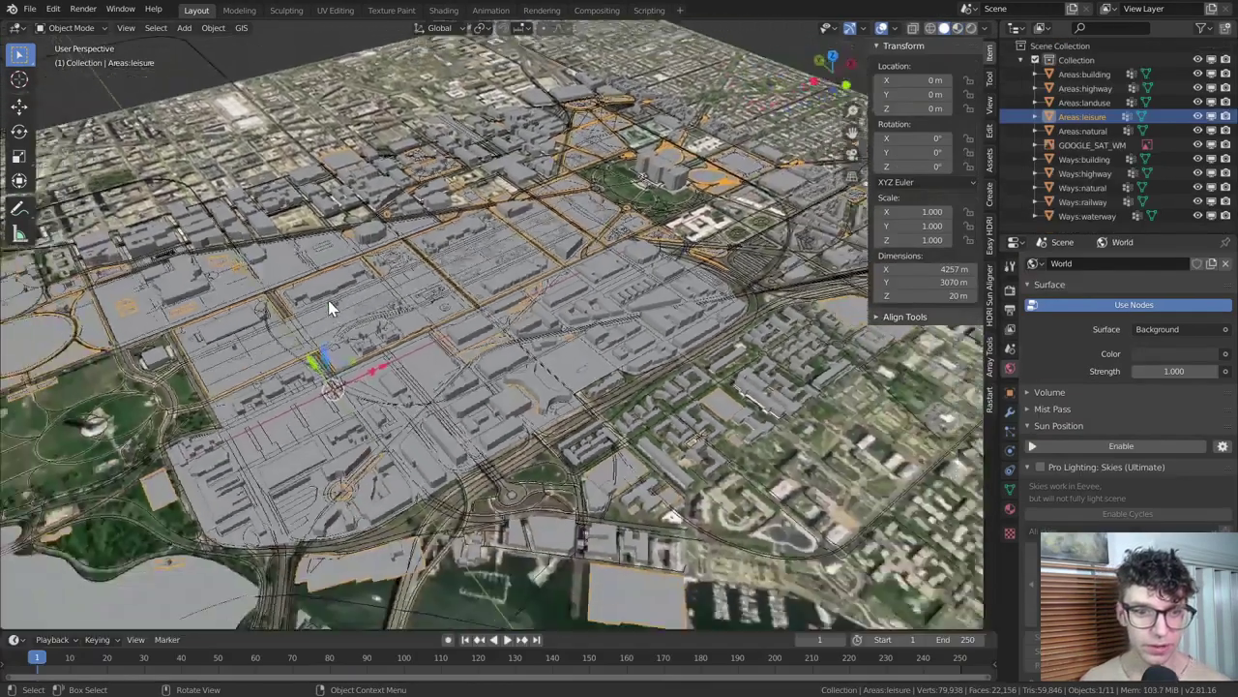
scroll(329, 305, down, 2)
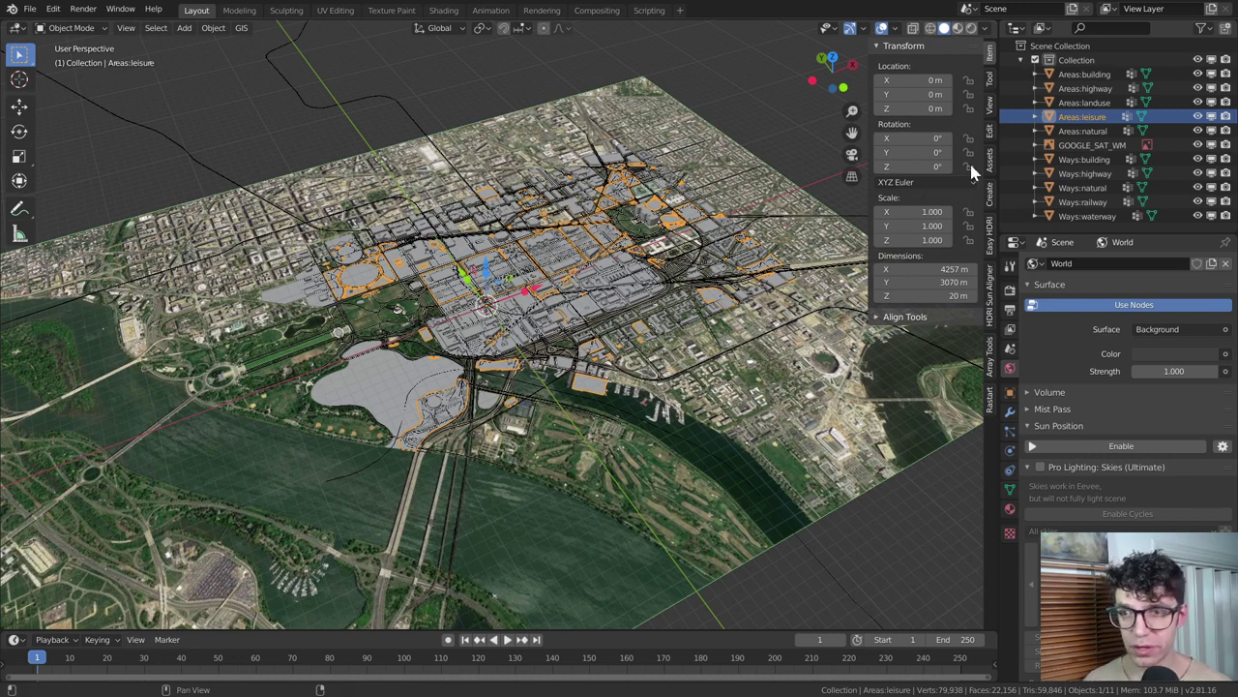
- Hide the city model's collection in the viewport and make a new empty collection the active one
click(1022, 61)
click(1035, 60)
click(1224, 27)
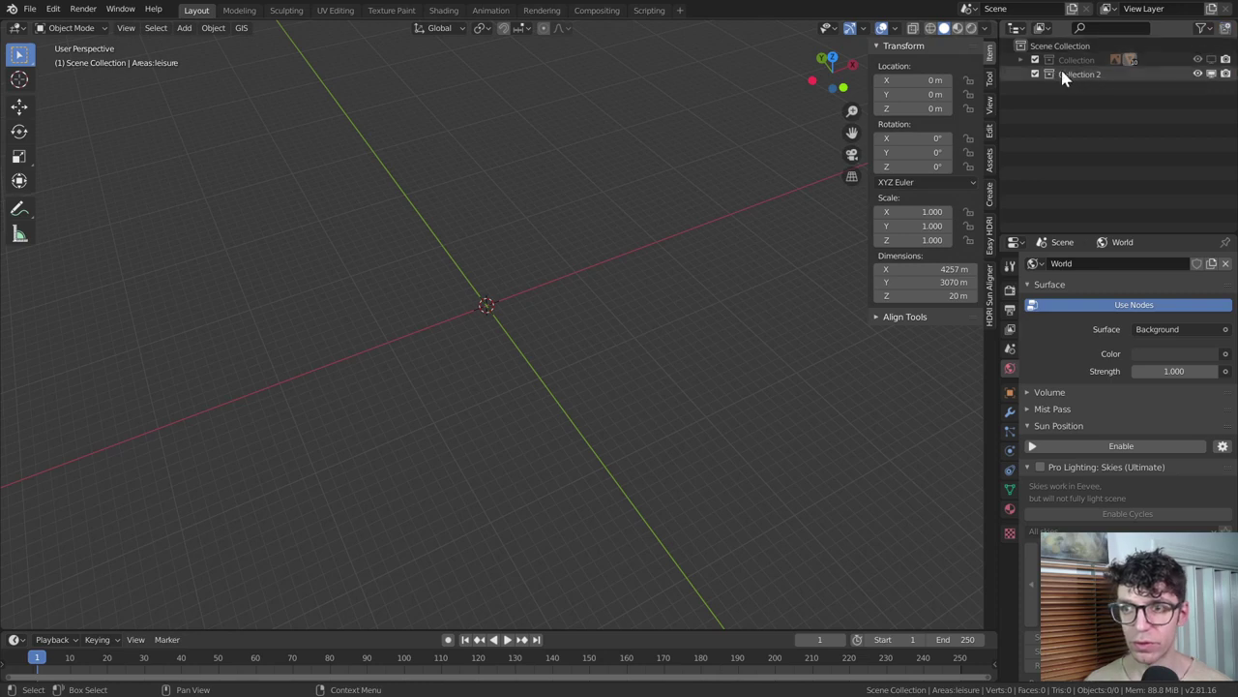
click(1072, 75)
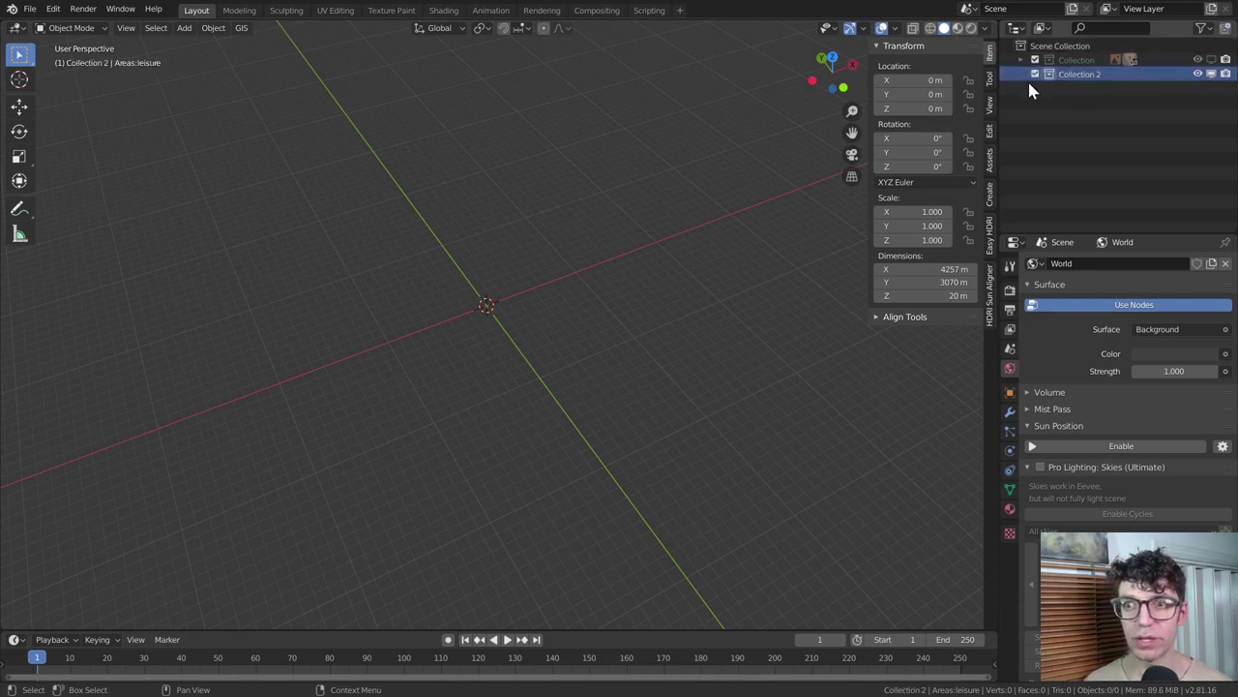
- Create a Blender GIS web basemap with Google as the source and Satellite as the layer
click(244, 31)
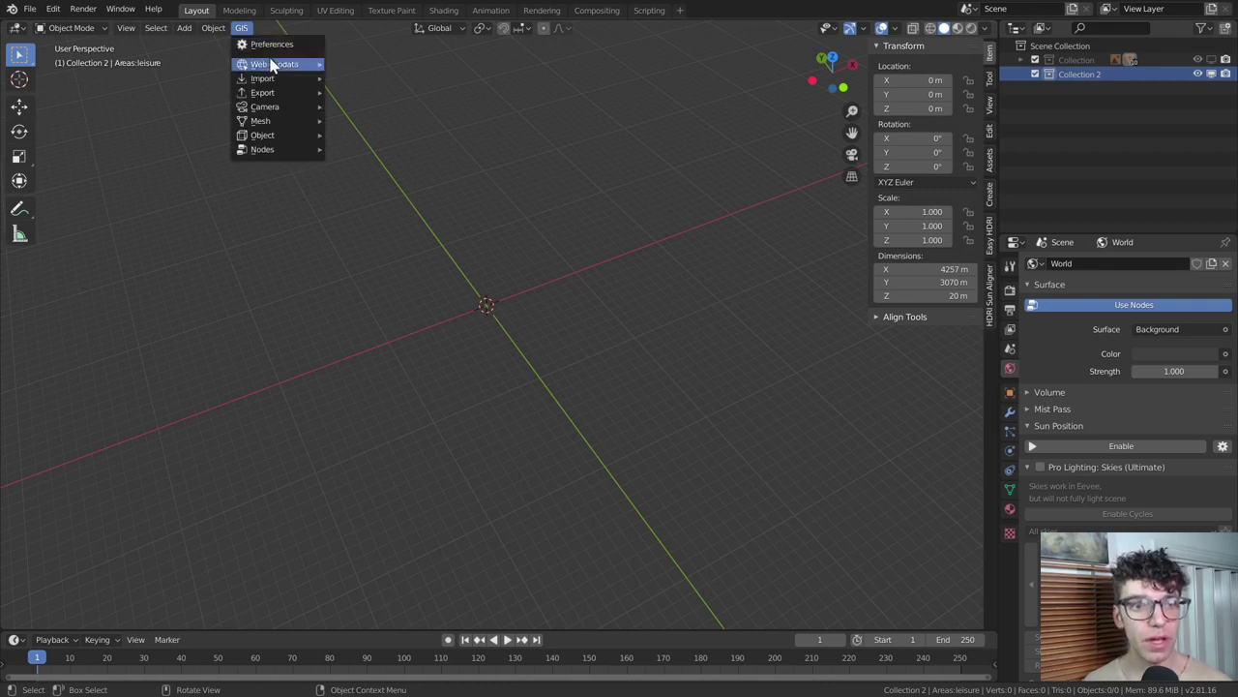
mouse_move(282, 78)
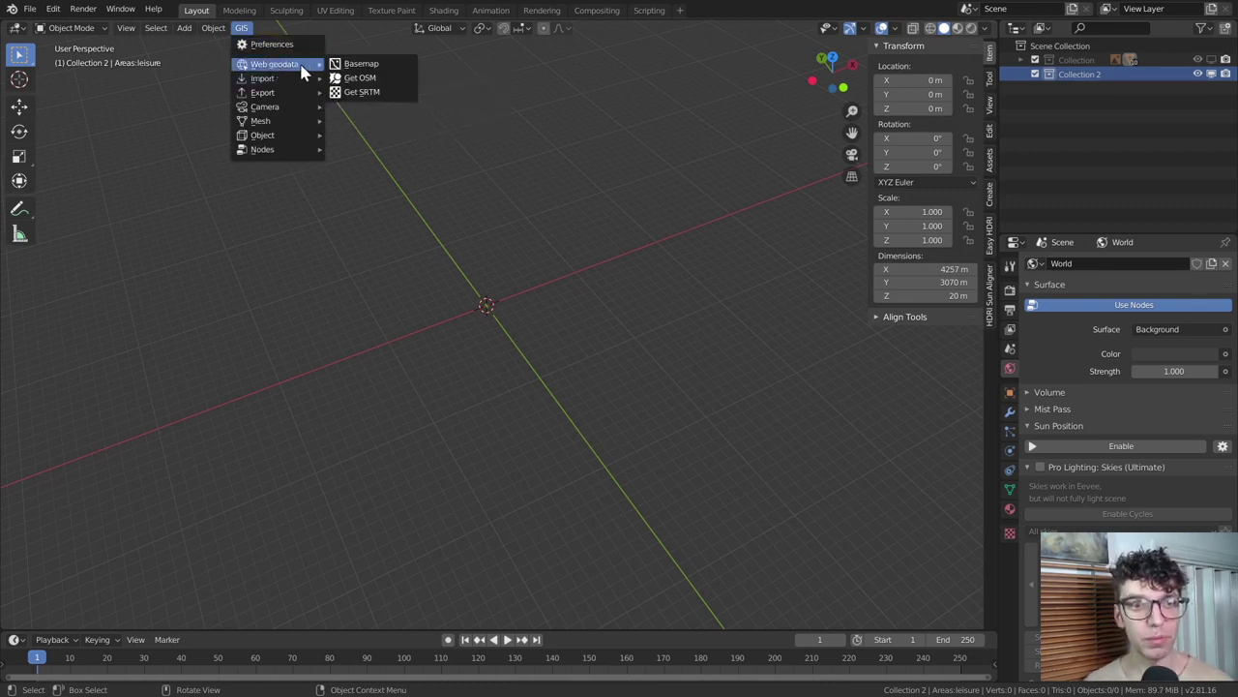
click(364, 64)
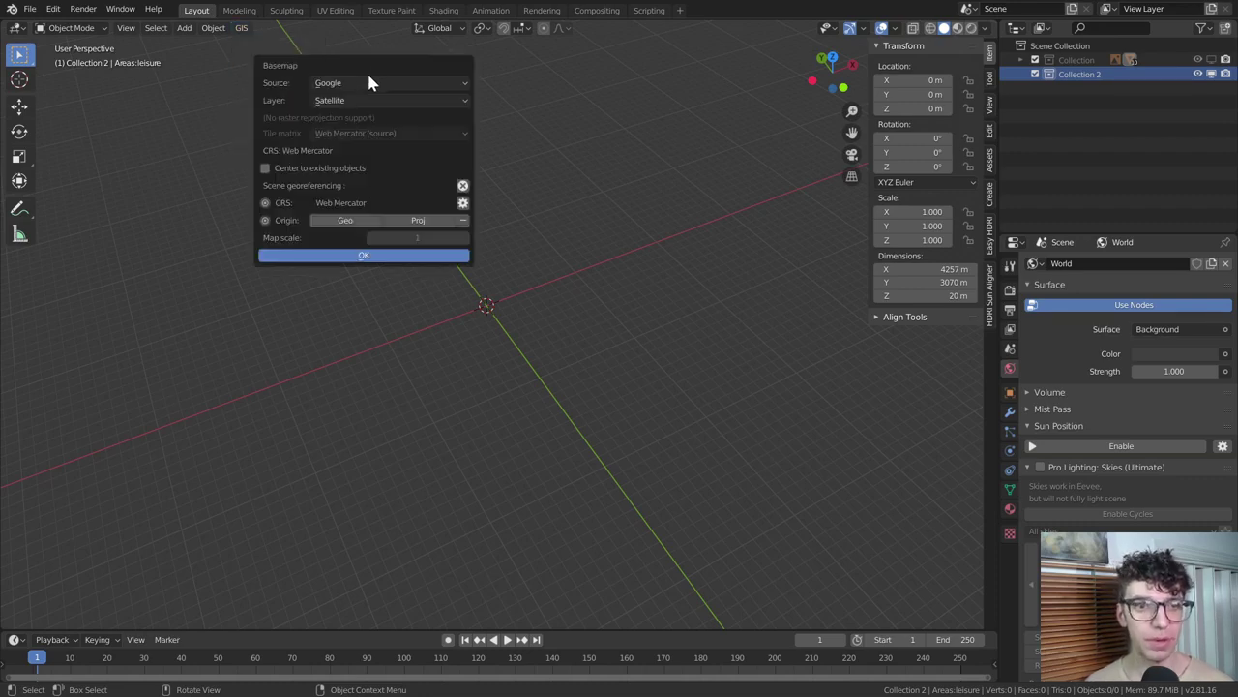
click(354, 257)
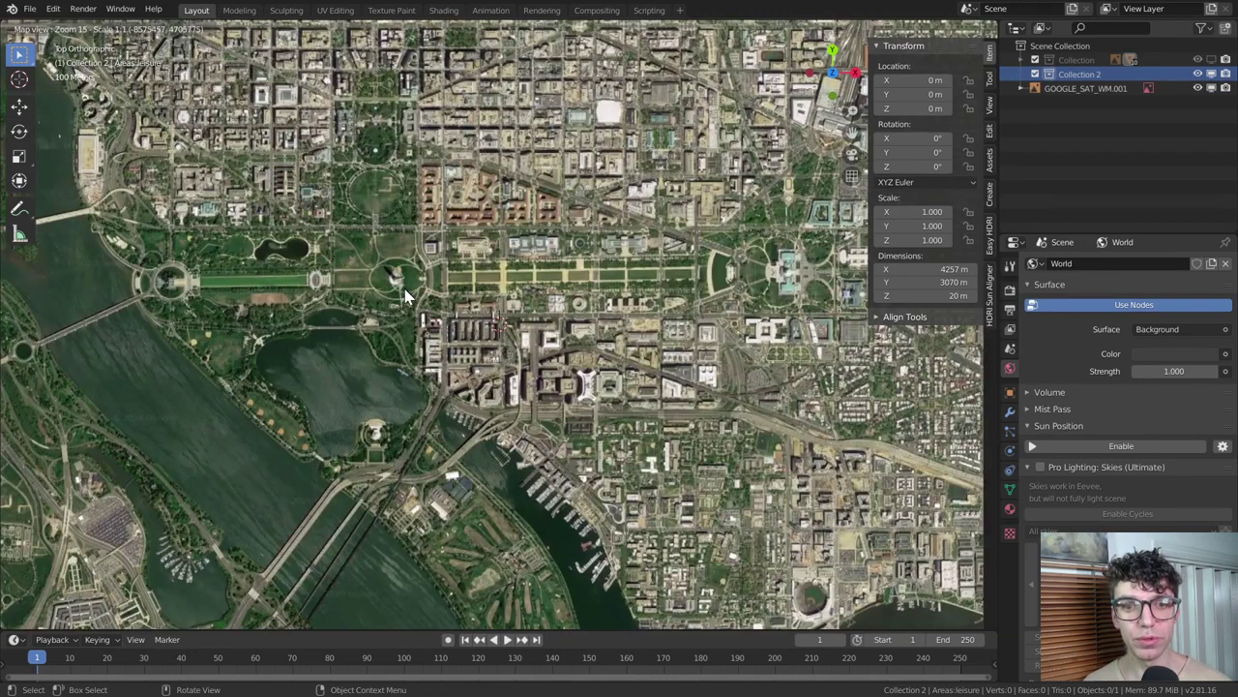
- Zoom the satellite basemap out from Washington and move it across the Atlantic to the British Isles and Iberia at zoom level 5
scroll(405, 289, down, 3)
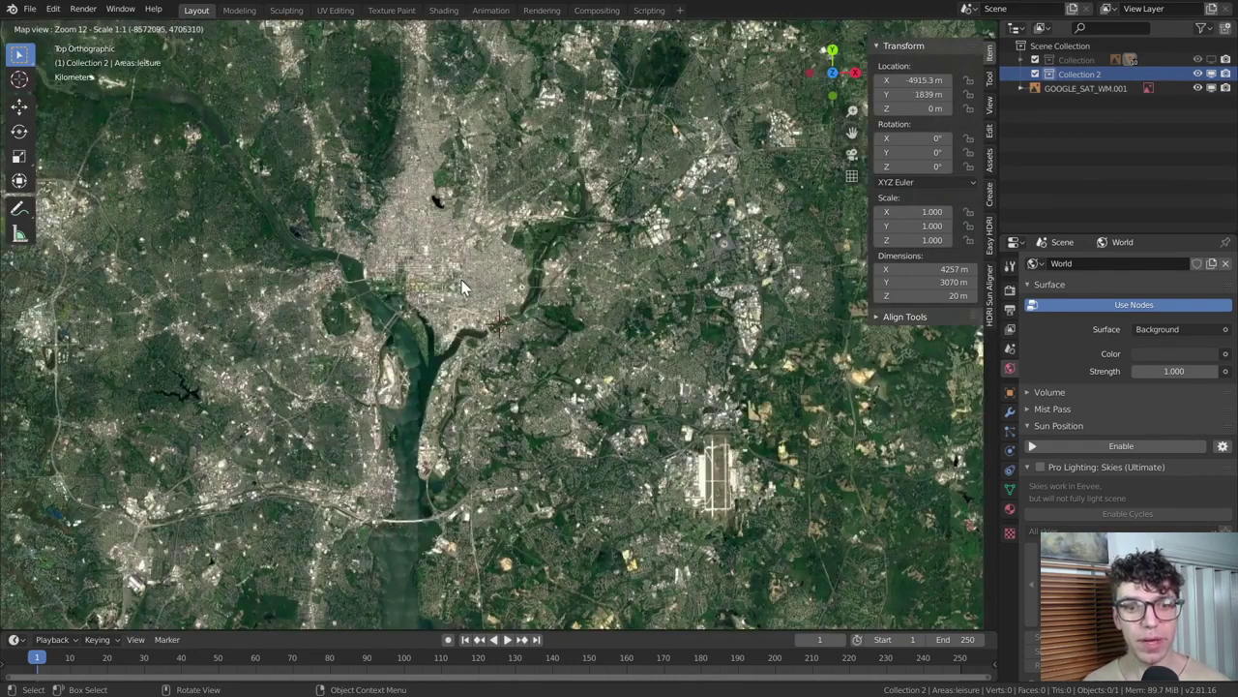
scroll(461, 279, down, 2)
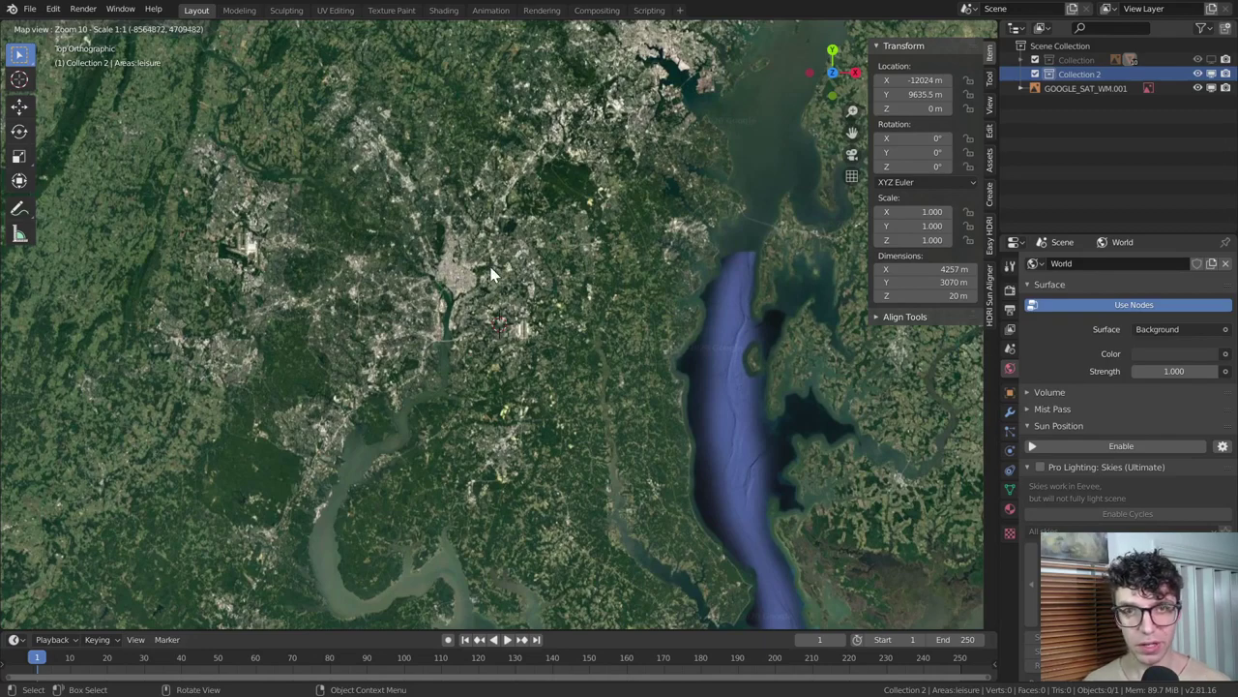
scroll(512, 279, down, 1)
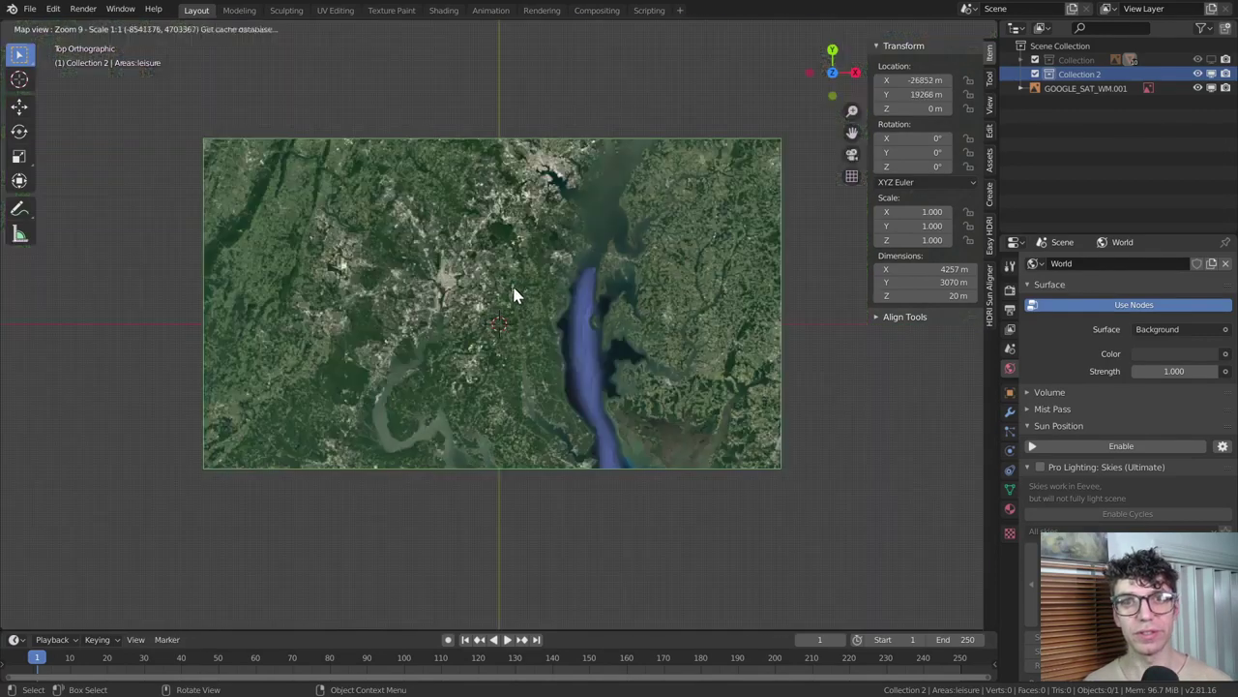
drag(506, 299, 350, 390)
scroll(363, 349, down, 4)
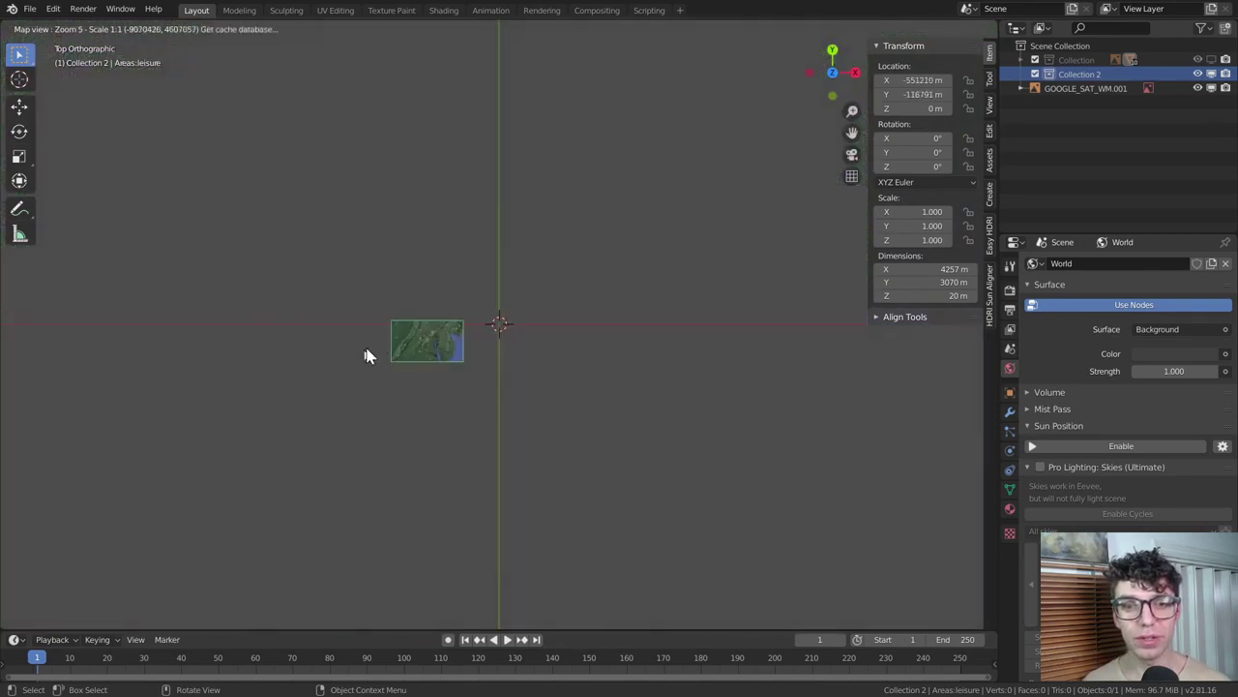
drag(653, 270, 297, 336)
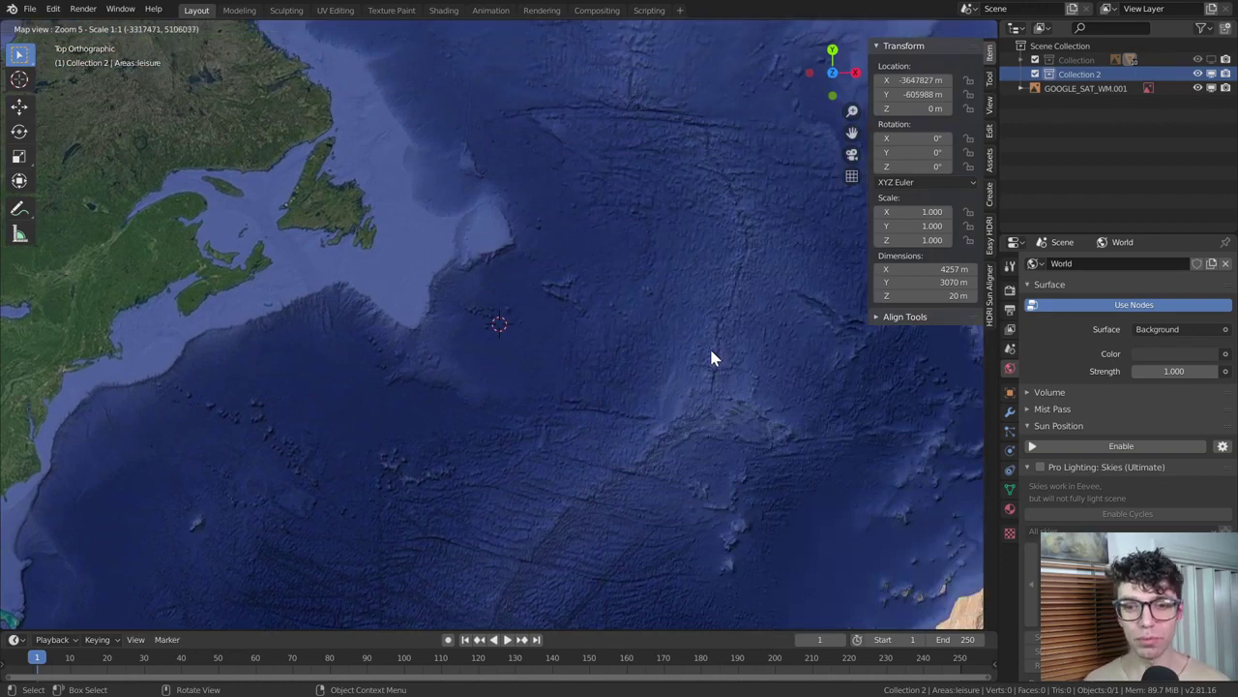
drag(707, 354, 268, 381)
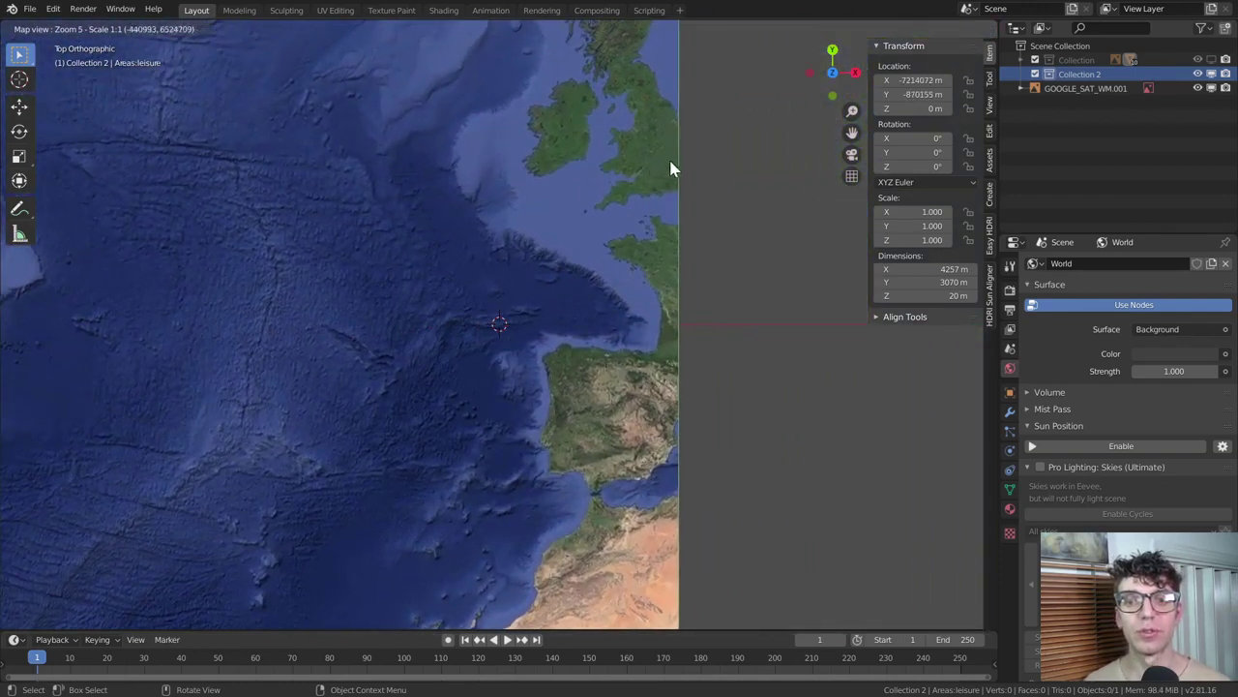
- Bring the satellite basemap down to London and the Thames at zoom level 14
scroll(683, 160, up, 2)
scroll(597, 265, up, 2)
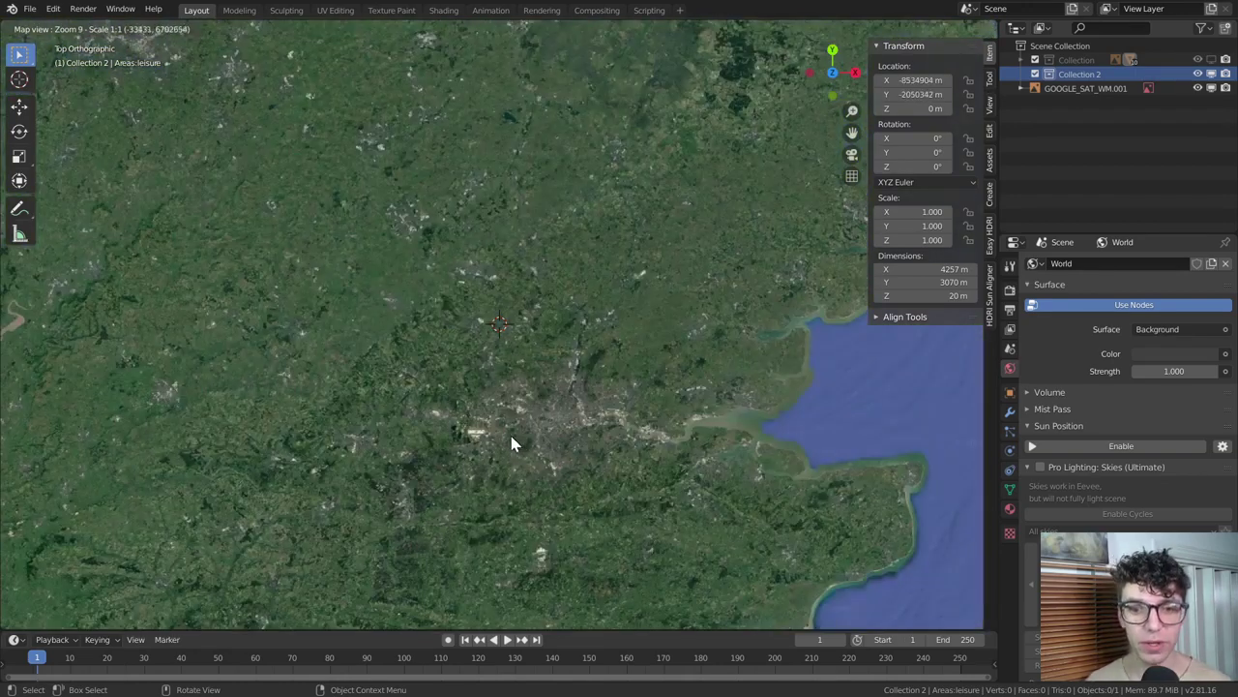
scroll(512, 292, up, 2)
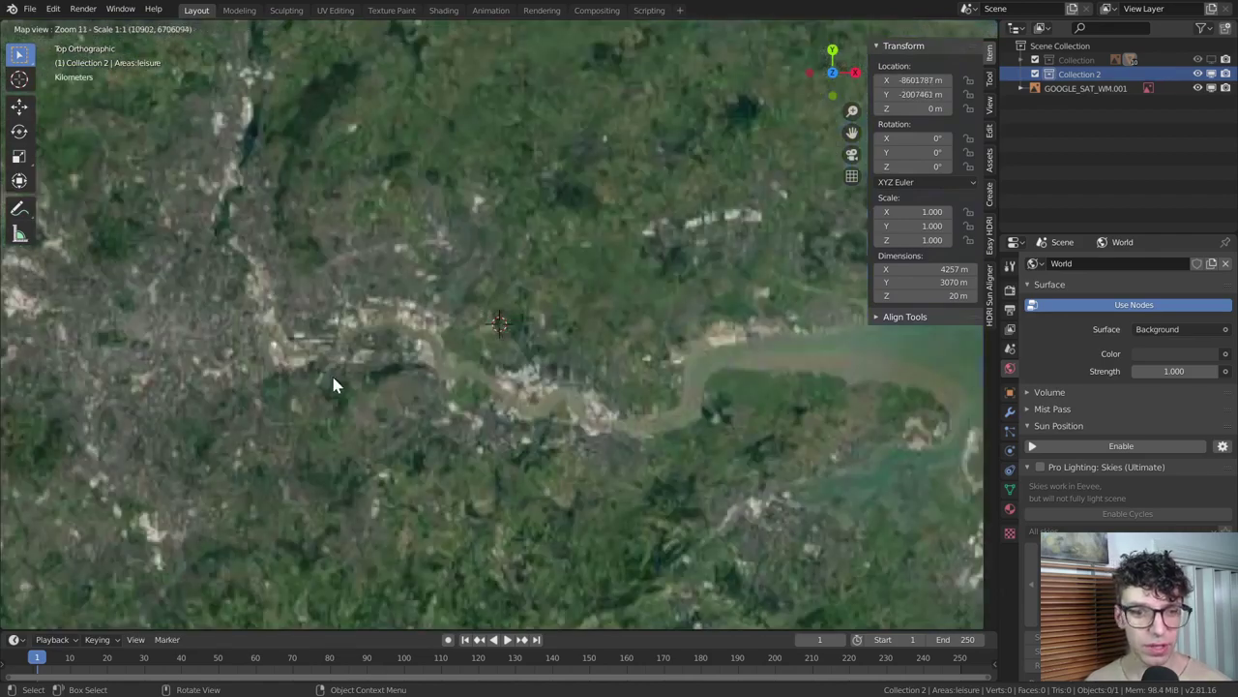
scroll(542, 346, up, 1)
scroll(407, 353, up, 1)
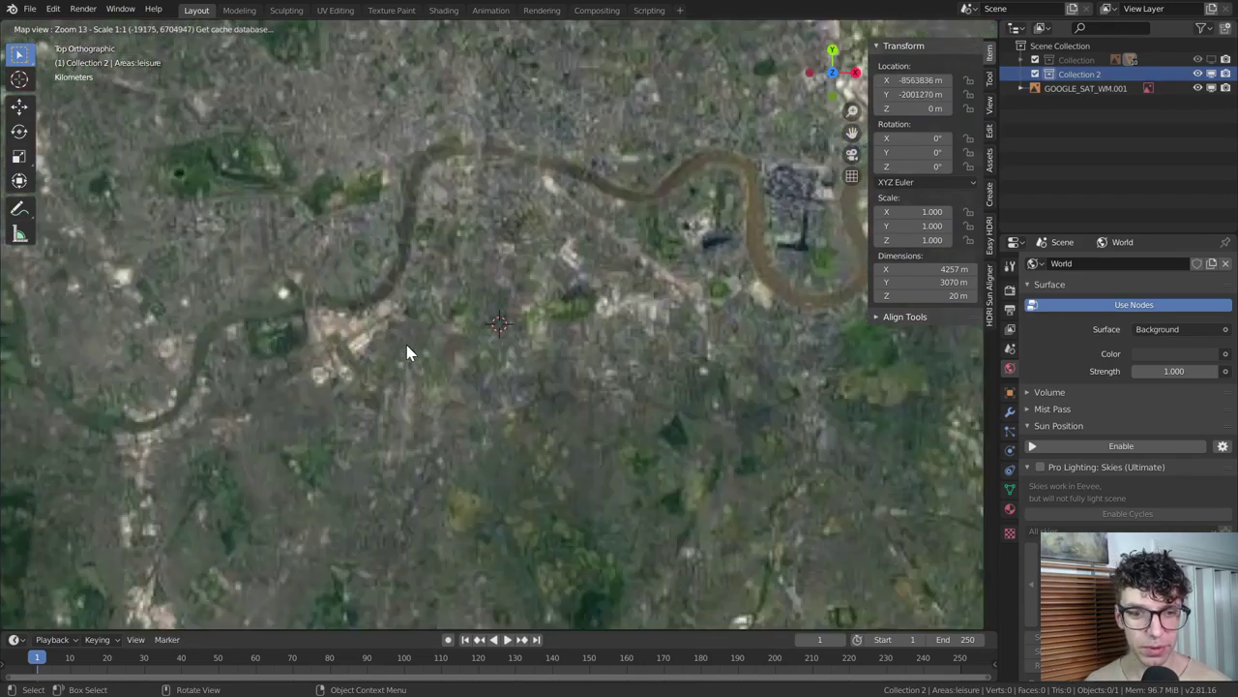
scroll(406, 350, up, 1)
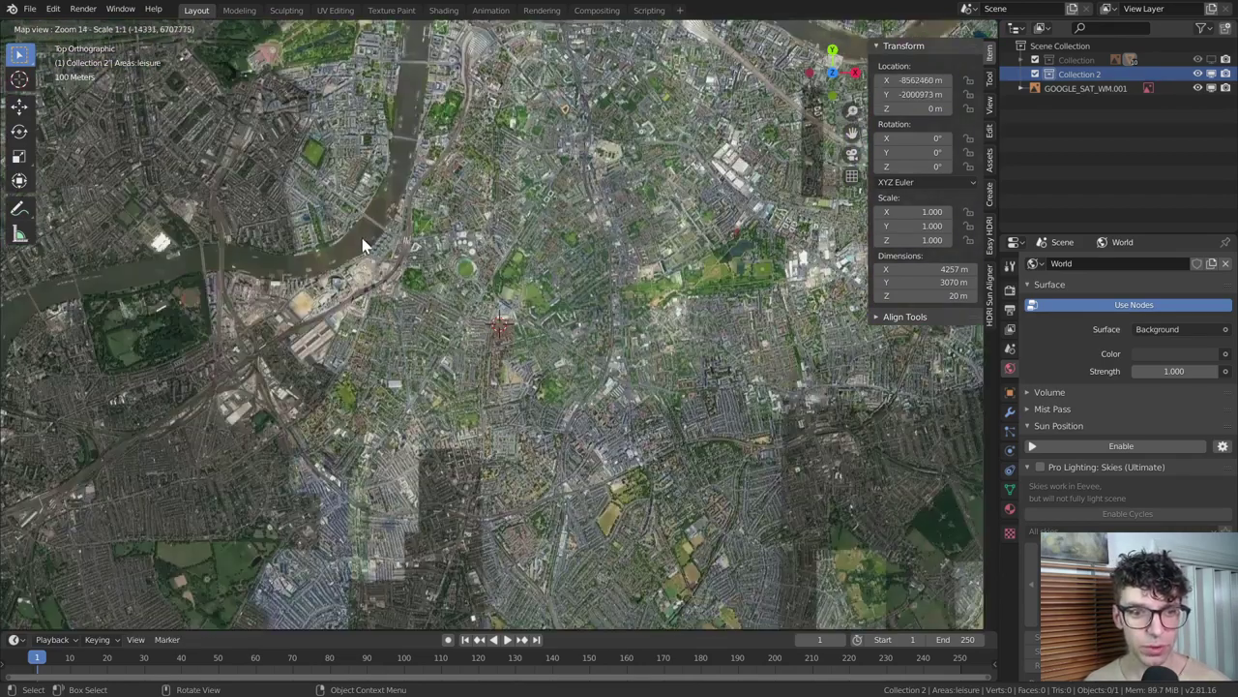
- Frame the basemap closely on the walled green gardens and surrounding blocks on the Thames' north bank, and finish the map navigation
drag(364, 242, 546, 358)
scroll(505, 328, up, 3)
scroll(635, 244, down, 1)
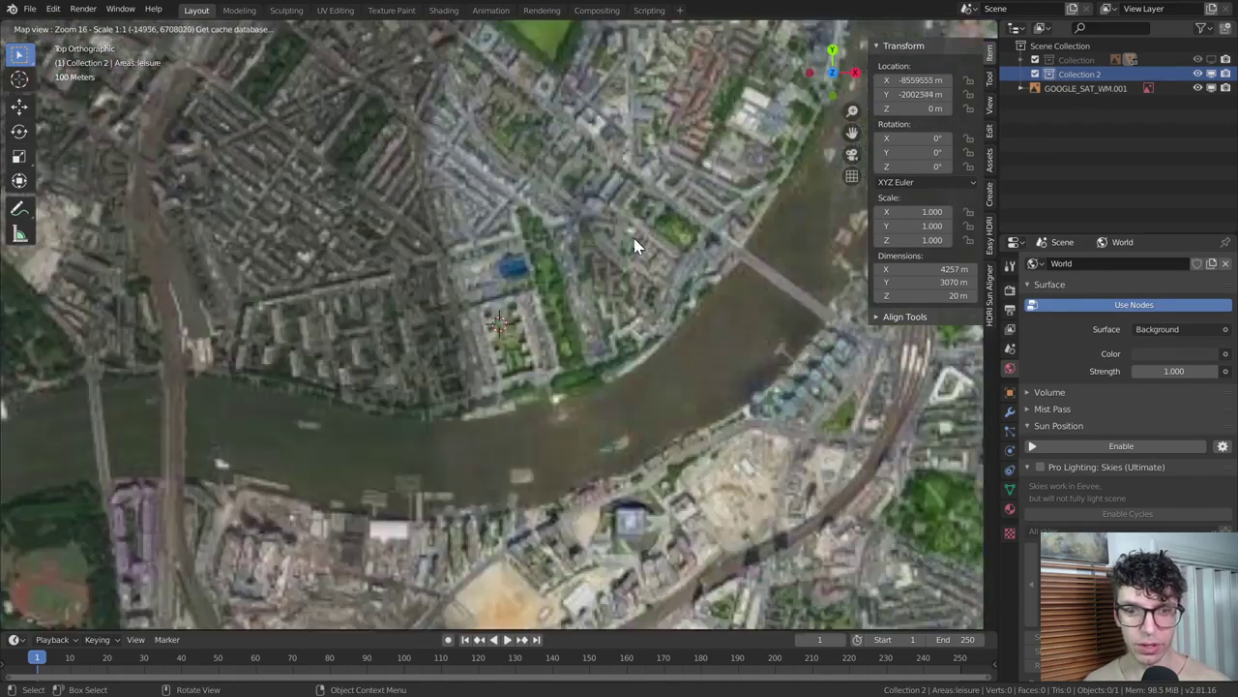
scroll(635, 242, up, 2)
scroll(745, 249, down, 4)
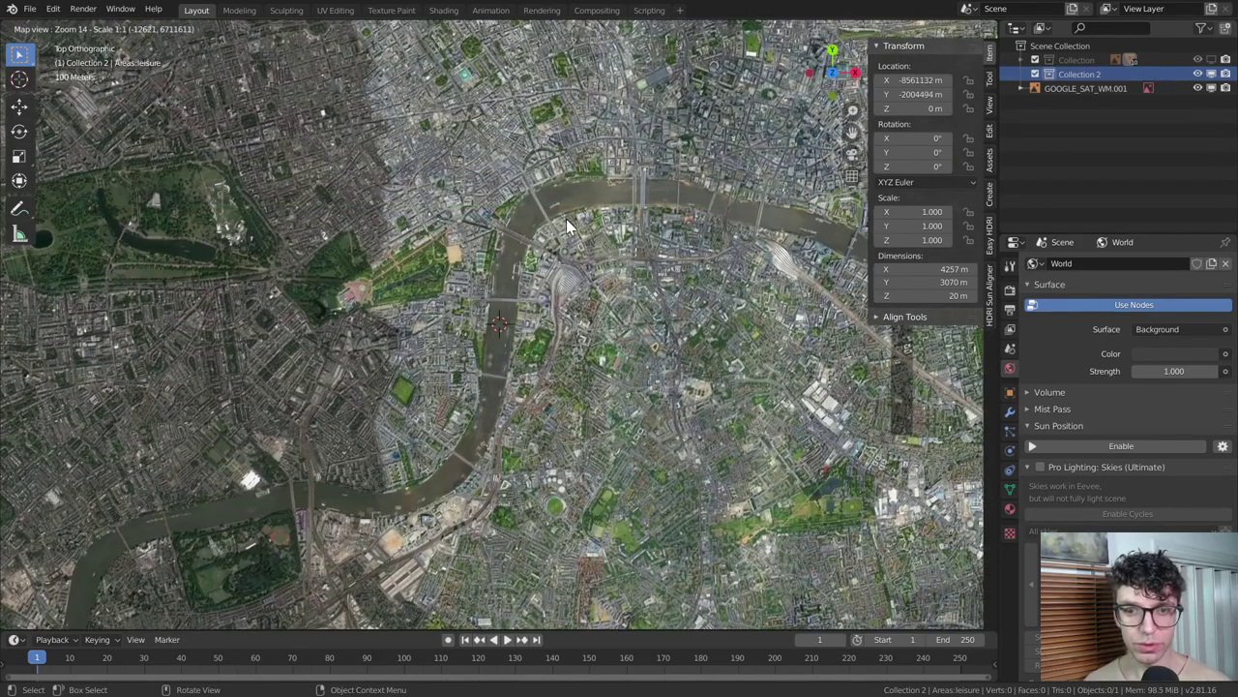
scroll(433, 382, up, 3)
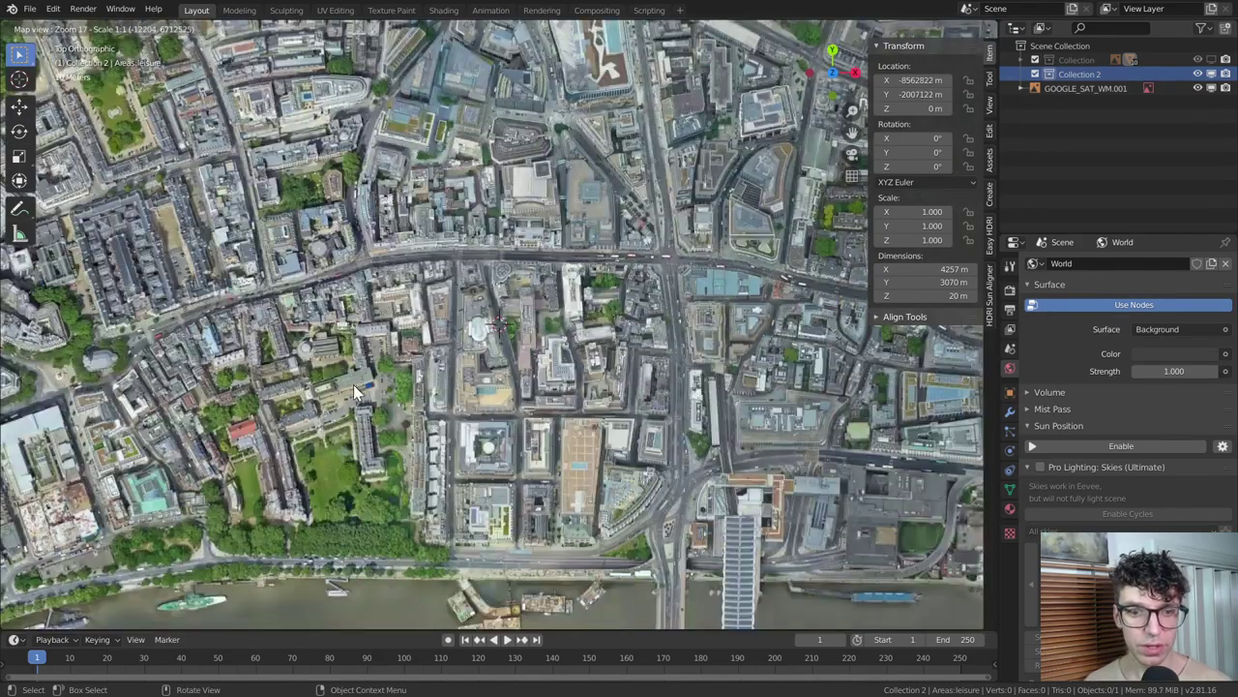
drag(364, 389, 485, 309)
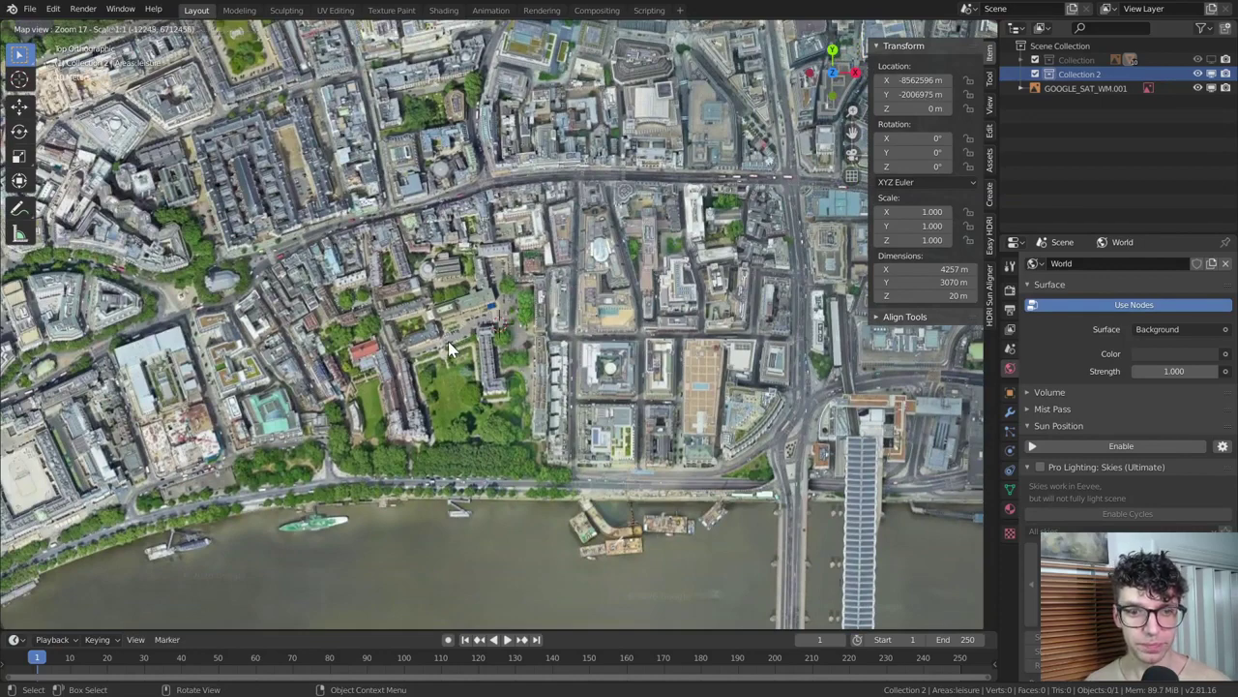
drag(440, 337, 469, 311)
scroll(467, 313, up, 1)
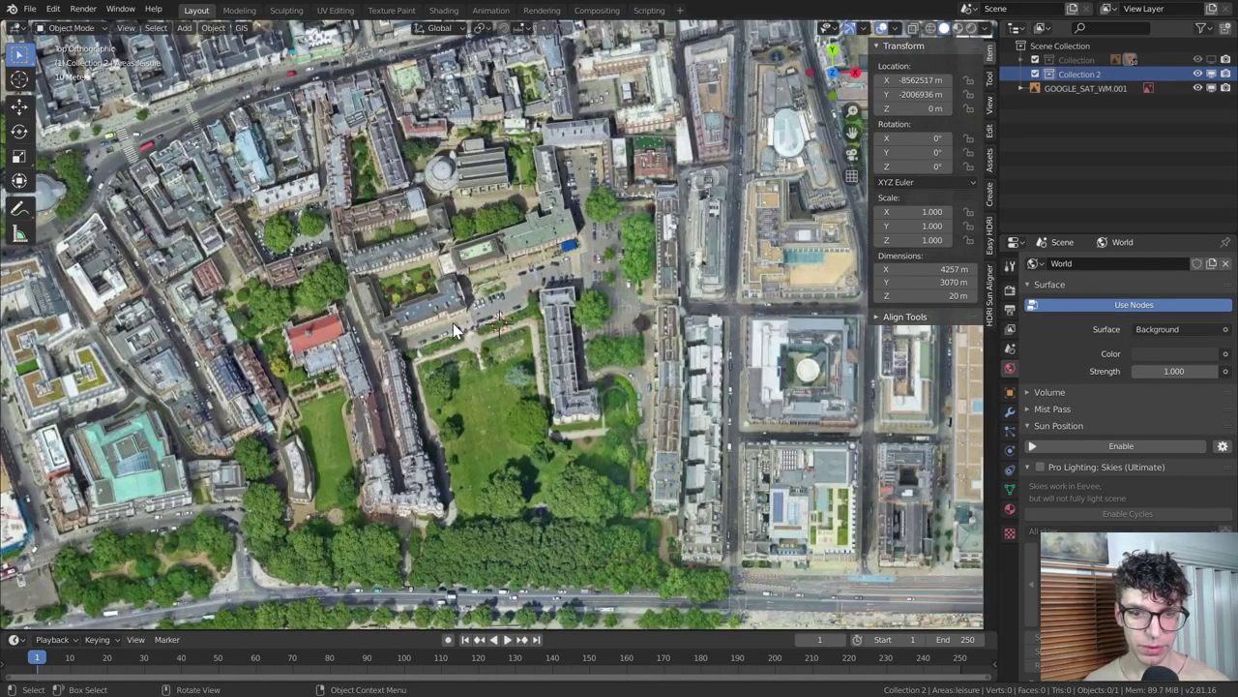
key(Escape)
- From the top view, get the OSM building, highway, landuse, leisure, natural, railway and waterway data for the London map, with buildings extrusion
middle_drag(446, 352, 466, 300)
scroll(466, 306, up, 2)
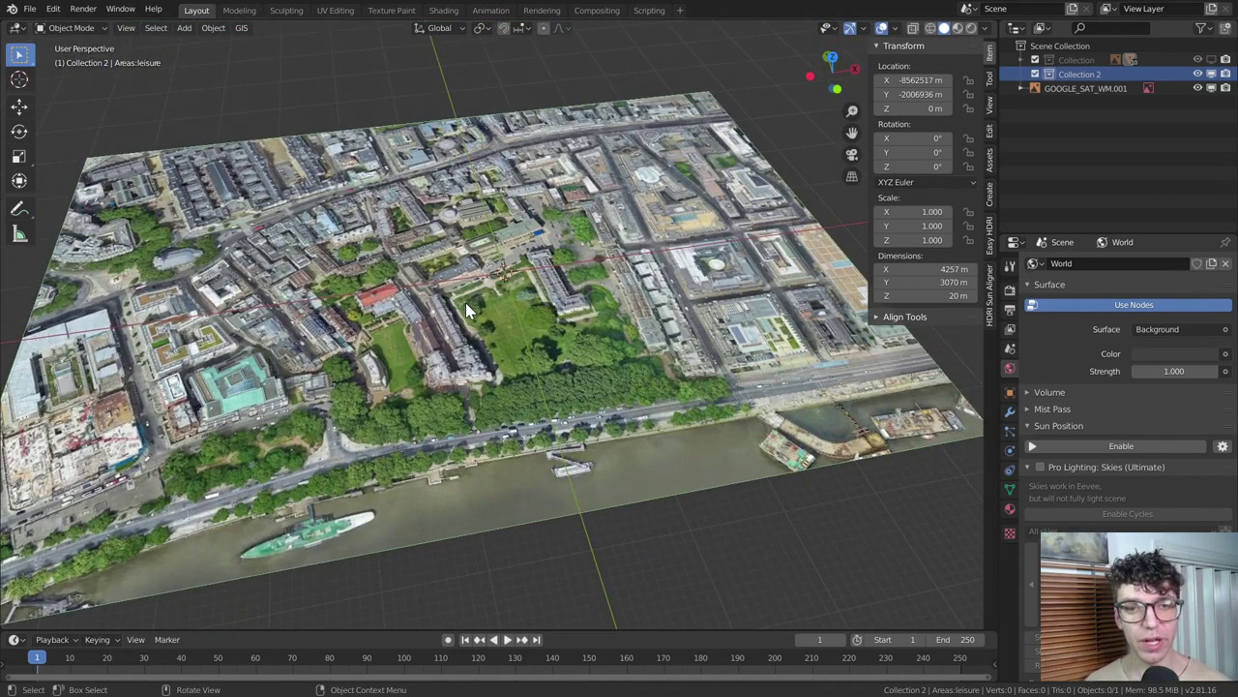
scroll(416, 295, up, 3)
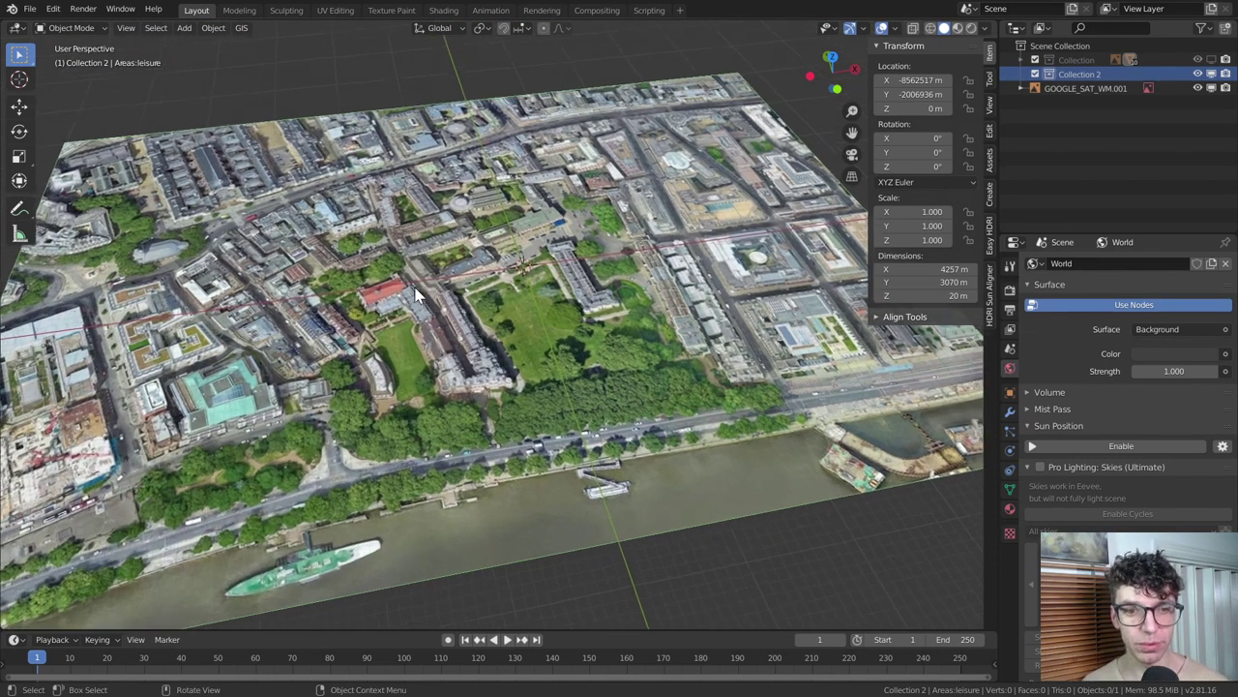
key(grave)
click(436, 184)
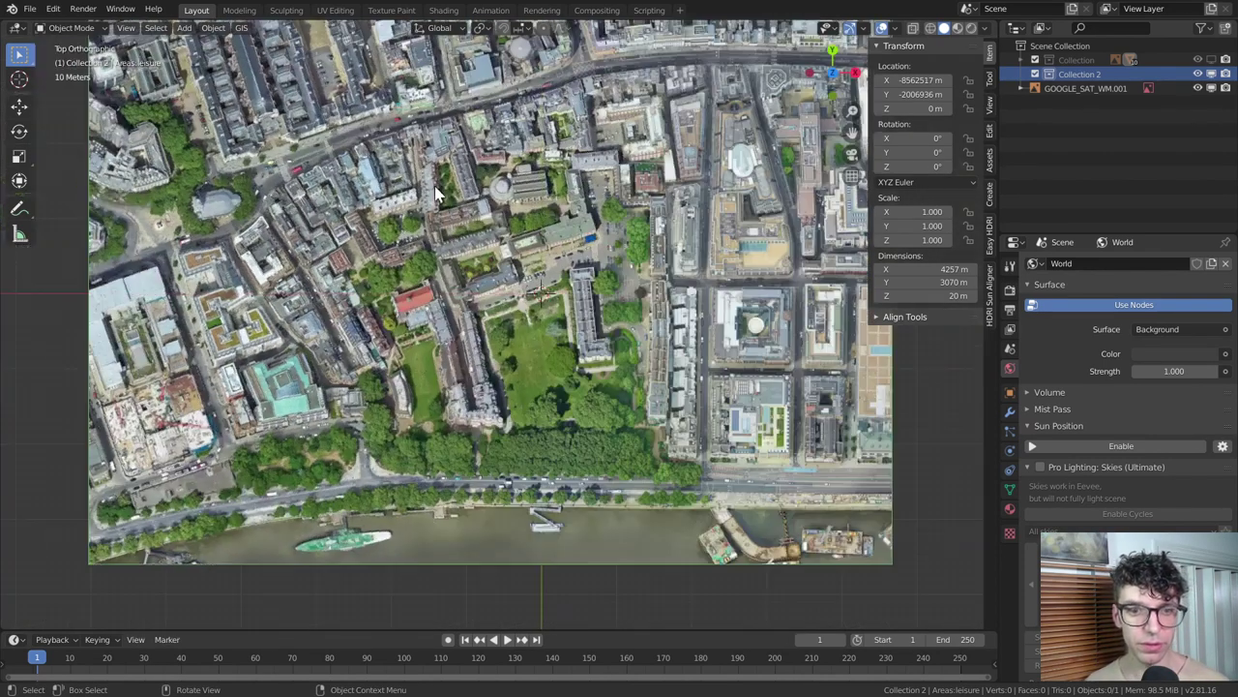
click(241, 27)
mouse_move(283, 64)
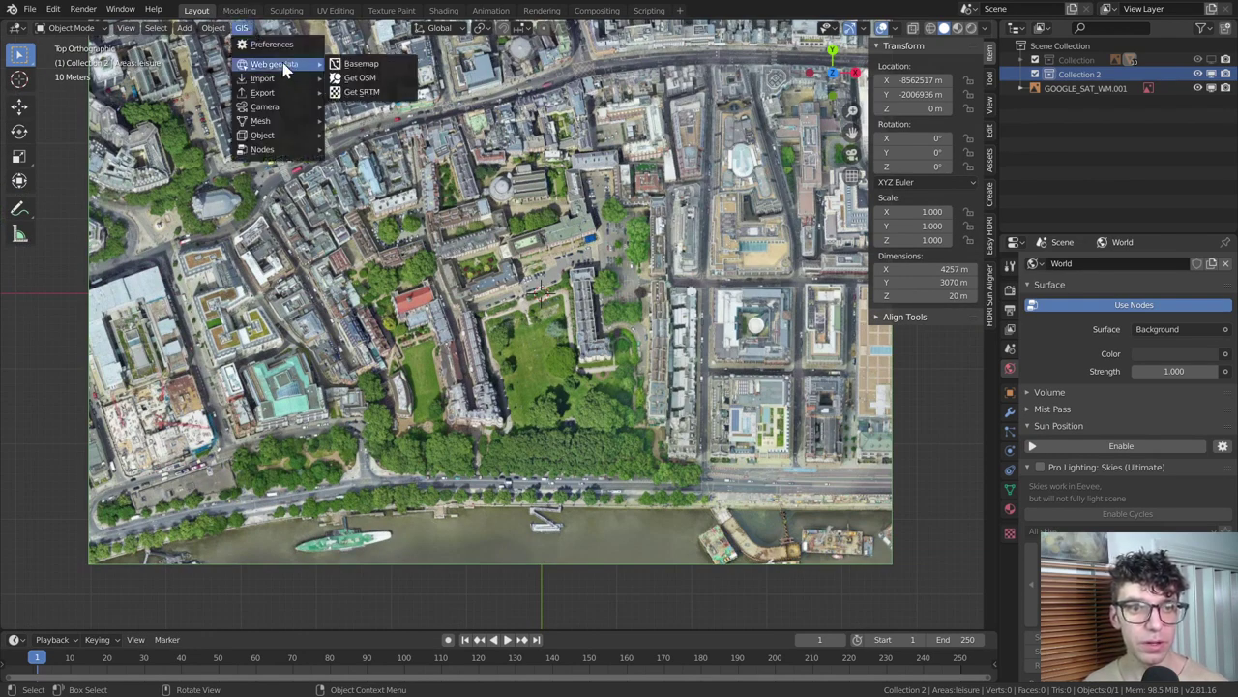
click(360, 77)
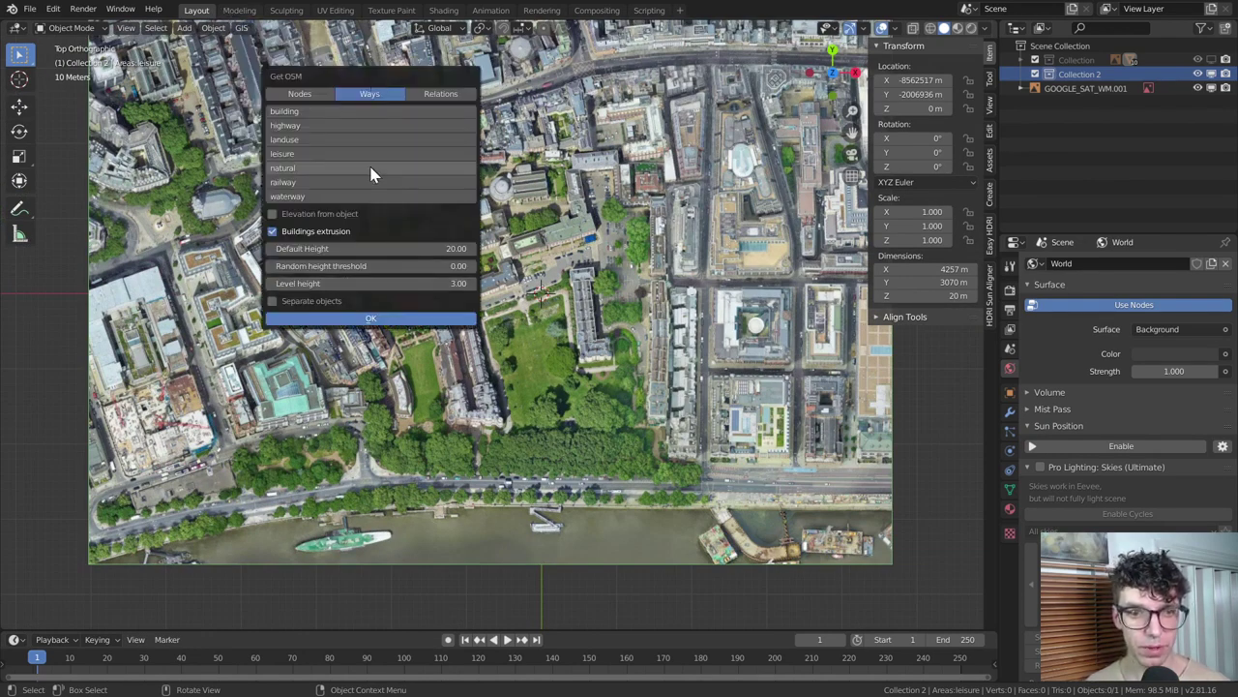
drag(323, 115, 320, 195)
click(384, 320)
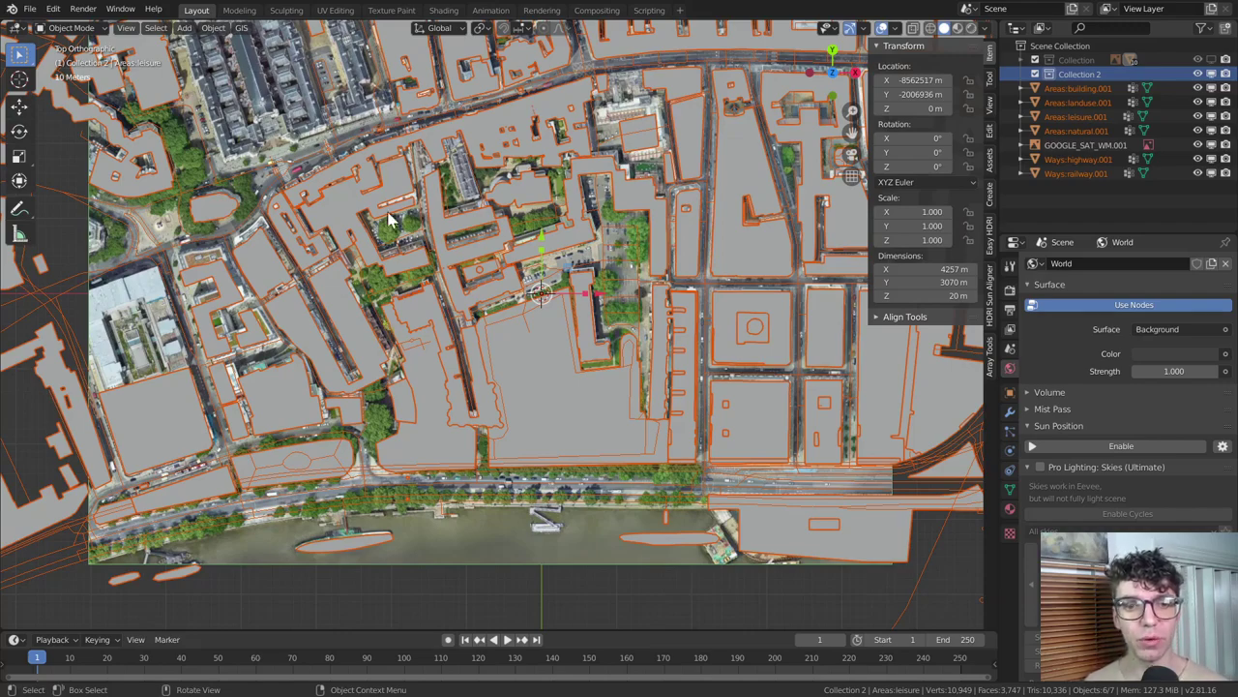
- Examine the extruded OSM buildings on the London satellite map in perspective and close up
middle_drag(384, 324, 484, 200)
scroll(484, 200, up, 10)
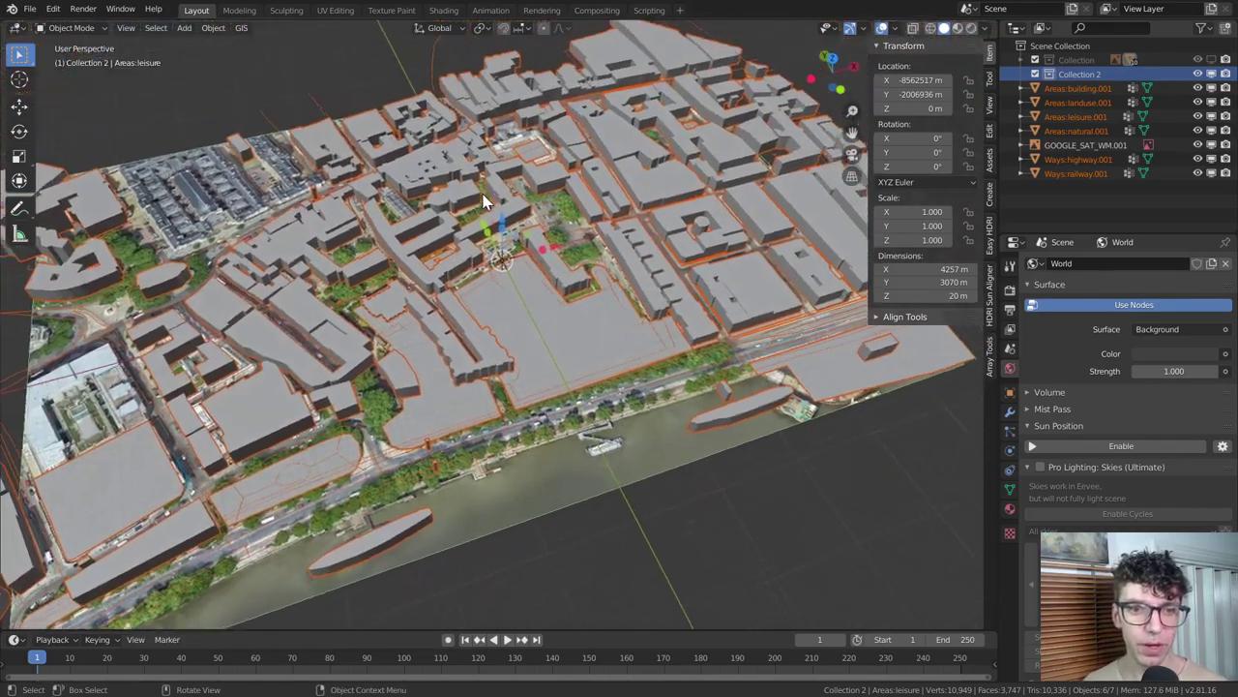
scroll(484, 200, up, 2)
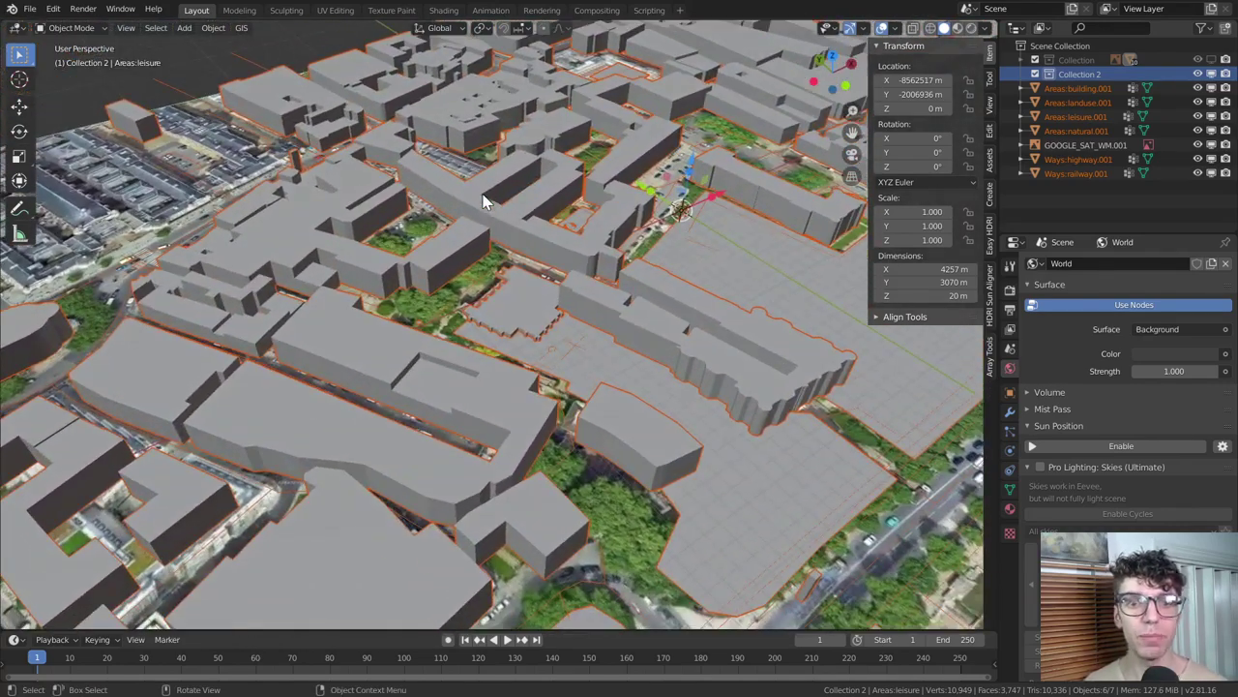
scroll(483, 200, up, 8)
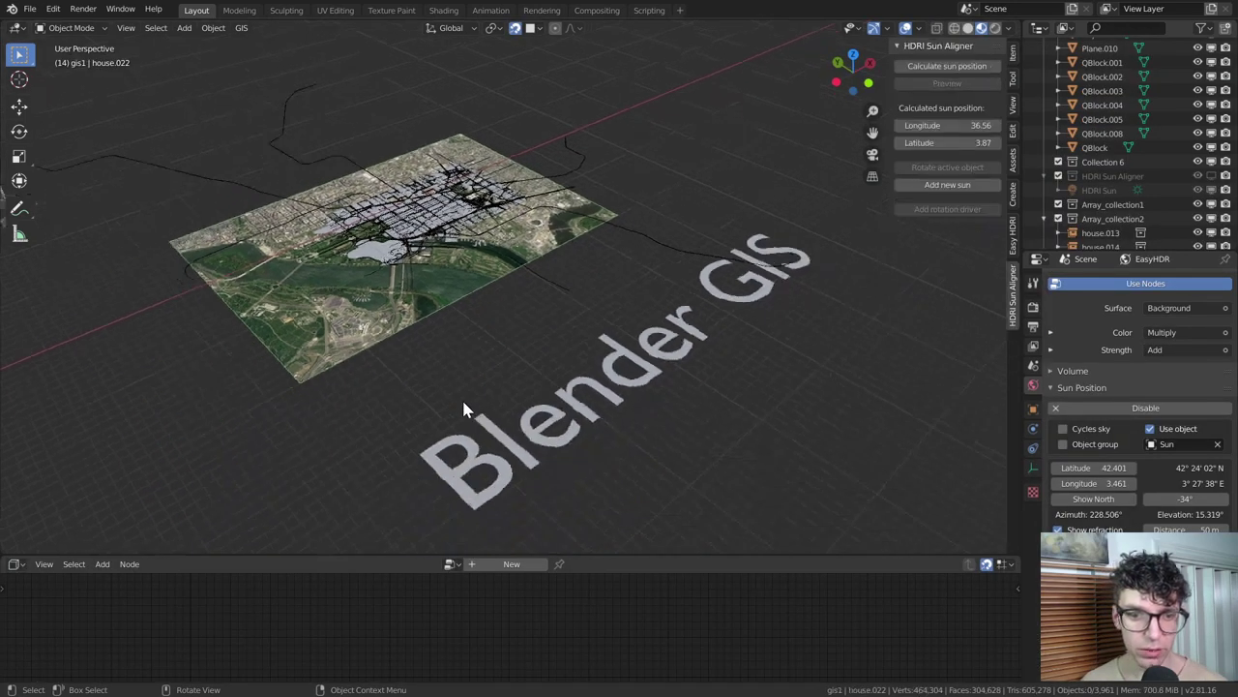
- In the add-on showcase scene, examine the Sorcar display model after leaving the Blender GIS example
scroll(464, 409, down, 8)
scroll(465, 408, down, 10)
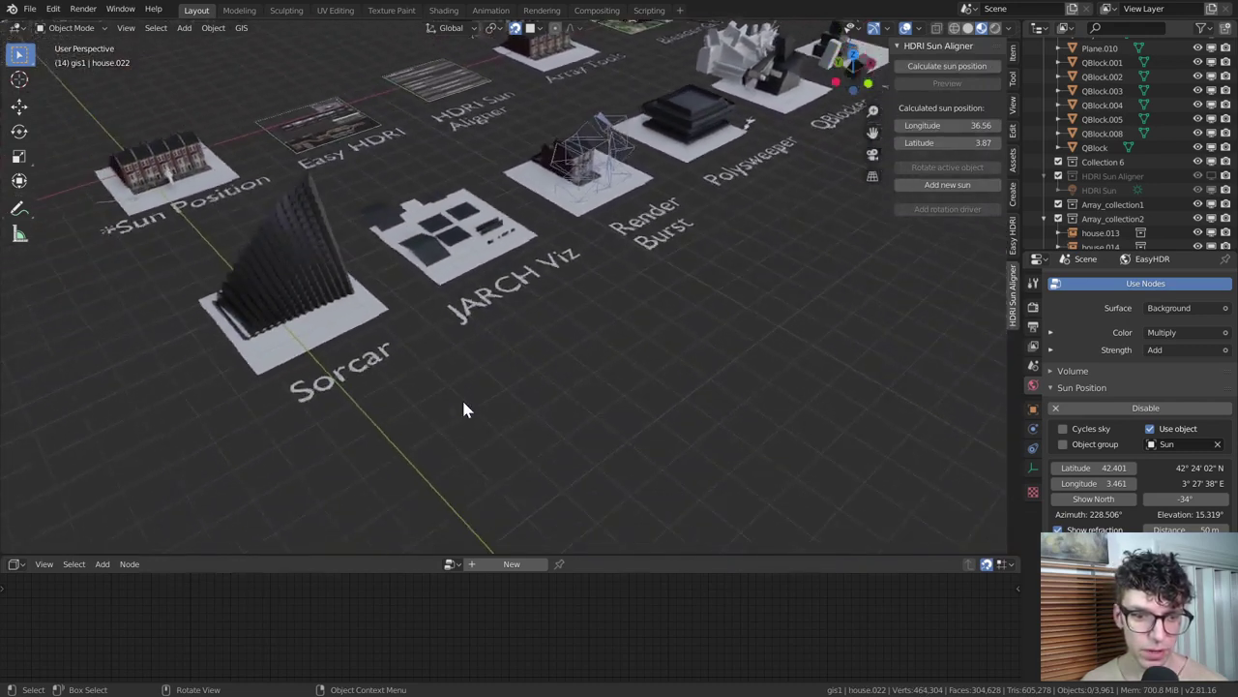
scroll(464, 409, up, 5)
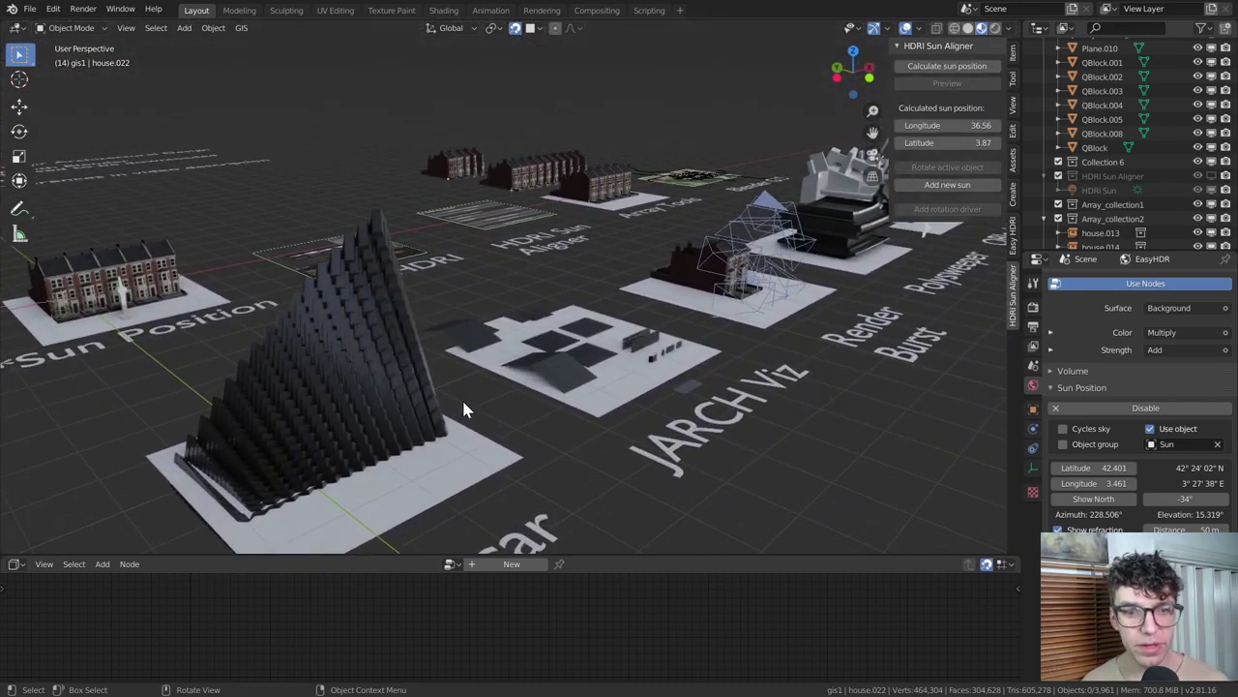
scroll(464, 409, up, 6)
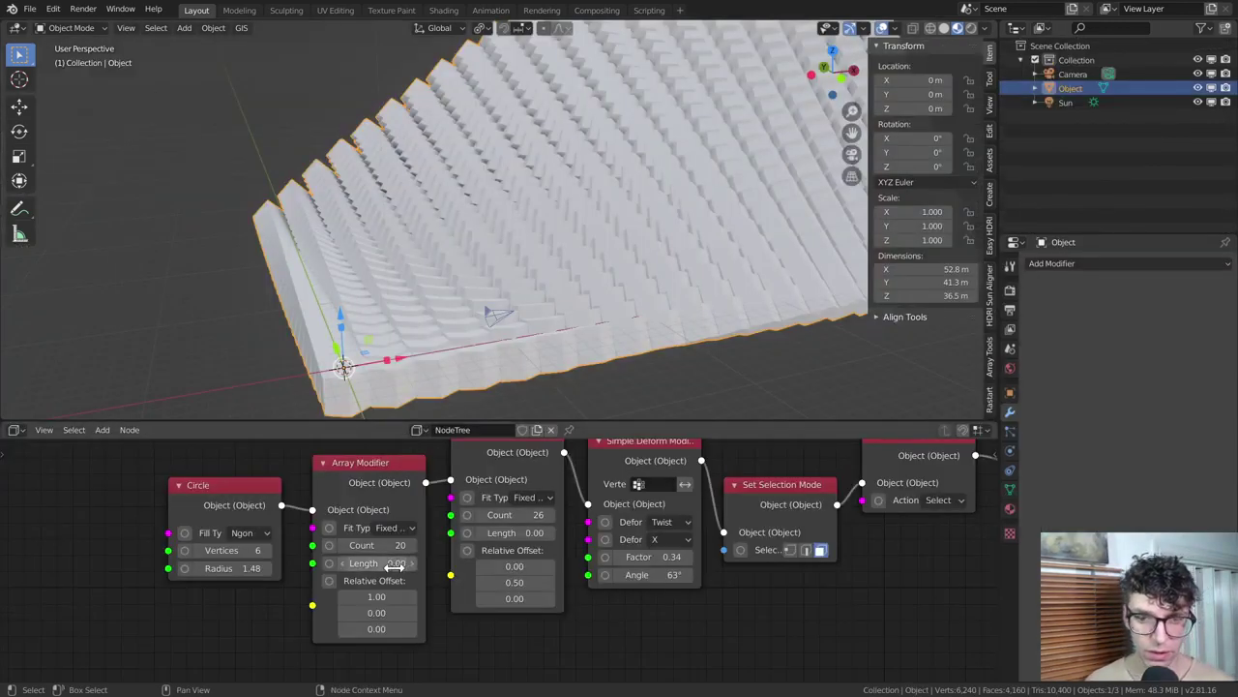
- Preview the Sorcar node tree's result at the Circle node and at the first Array Modifier node
scroll(422, 542, down, 2)
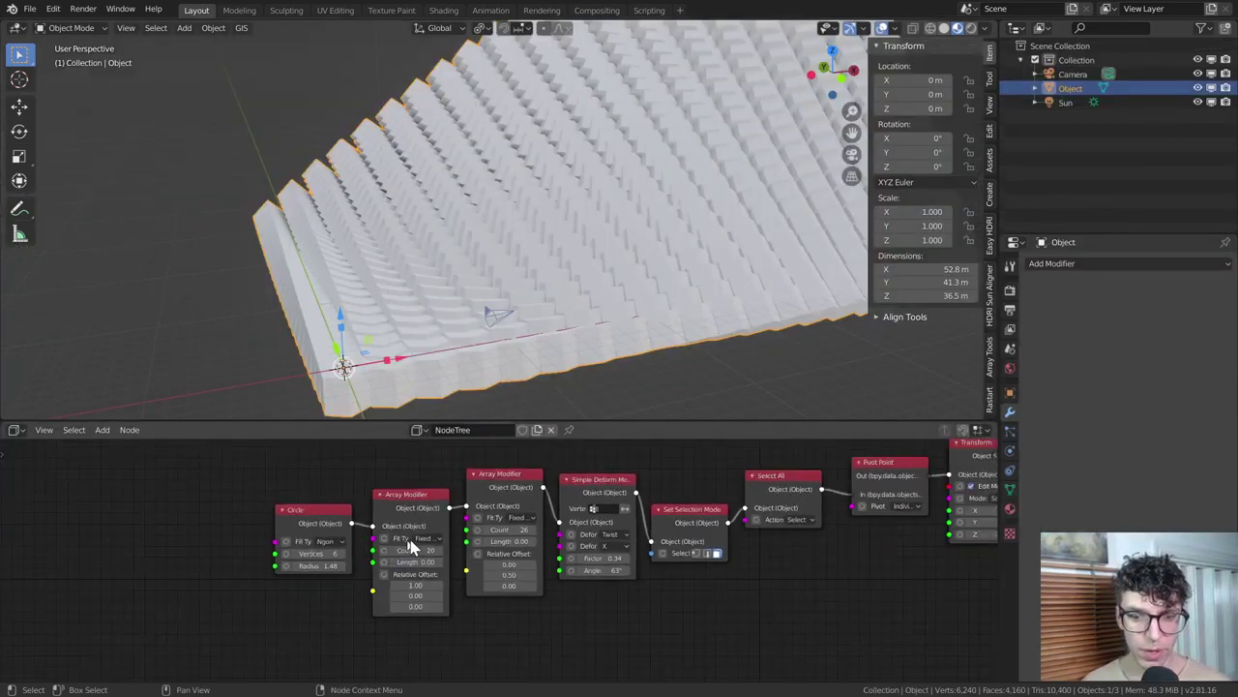
middle_drag(423, 541, 283, 550)
click(247, 539)
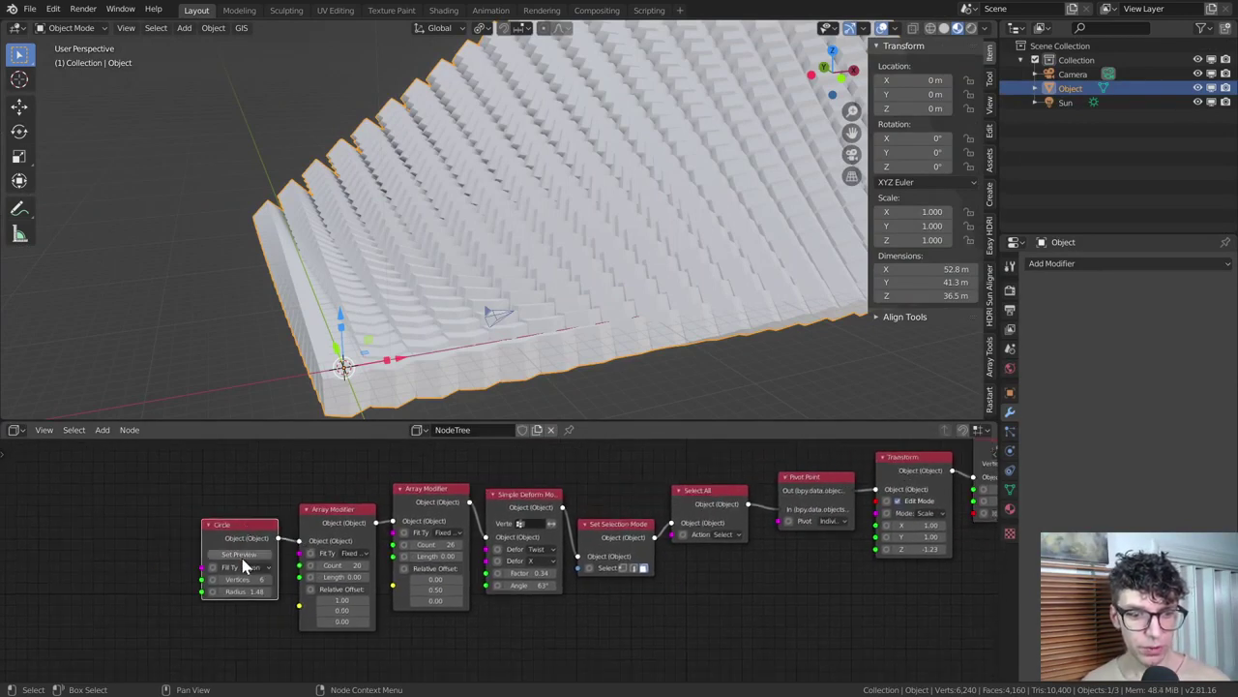
scroll(244, 578, up, 3)
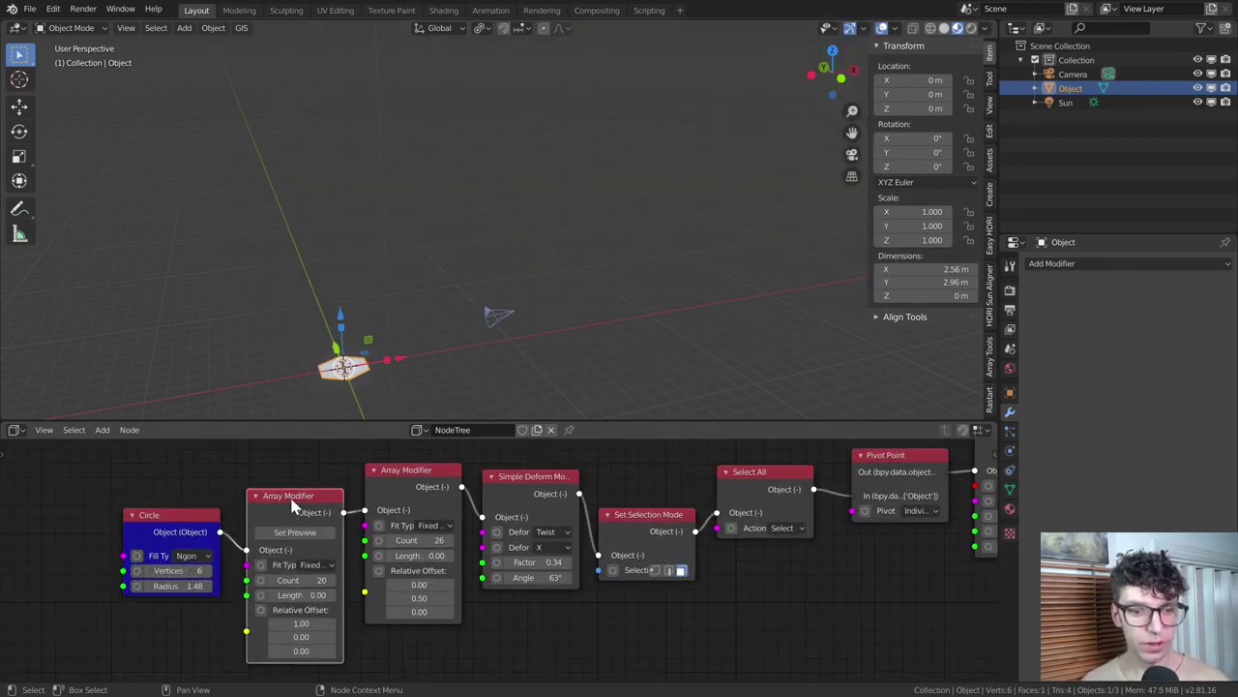
click(295, 547)
- Preview the node tree's result at the second Array Modifier node and at the Simple Deform Modifier node
click(411, 472)
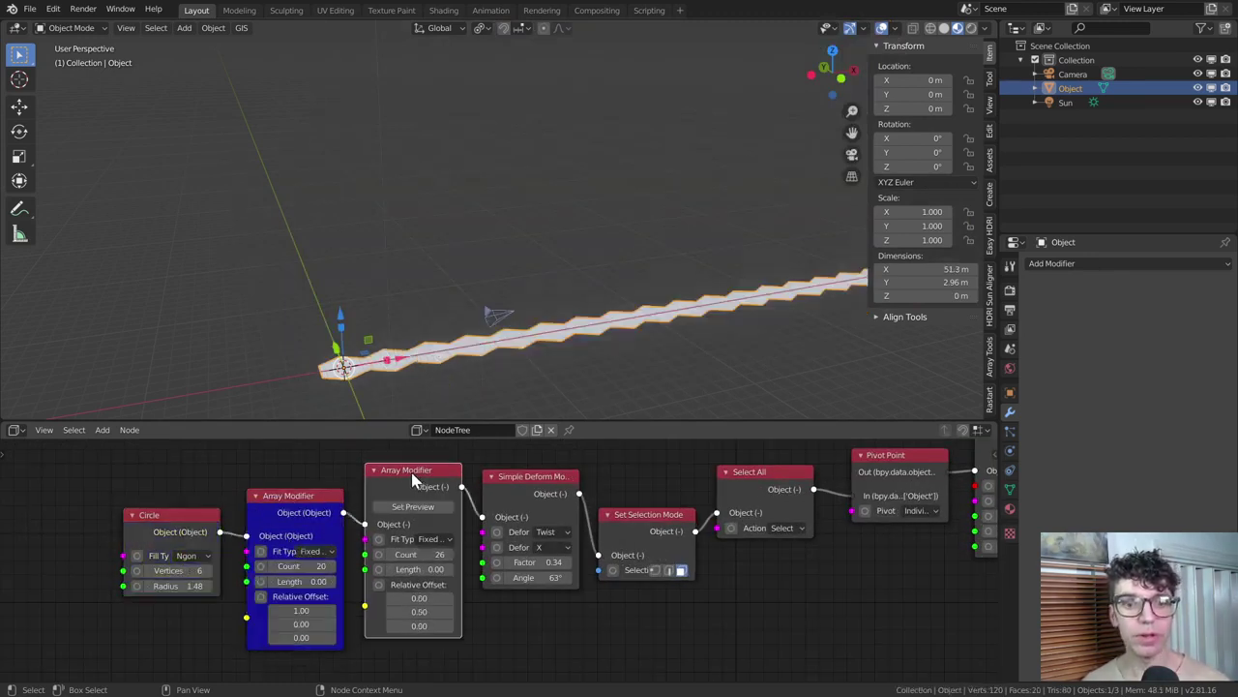
click(404, 524)
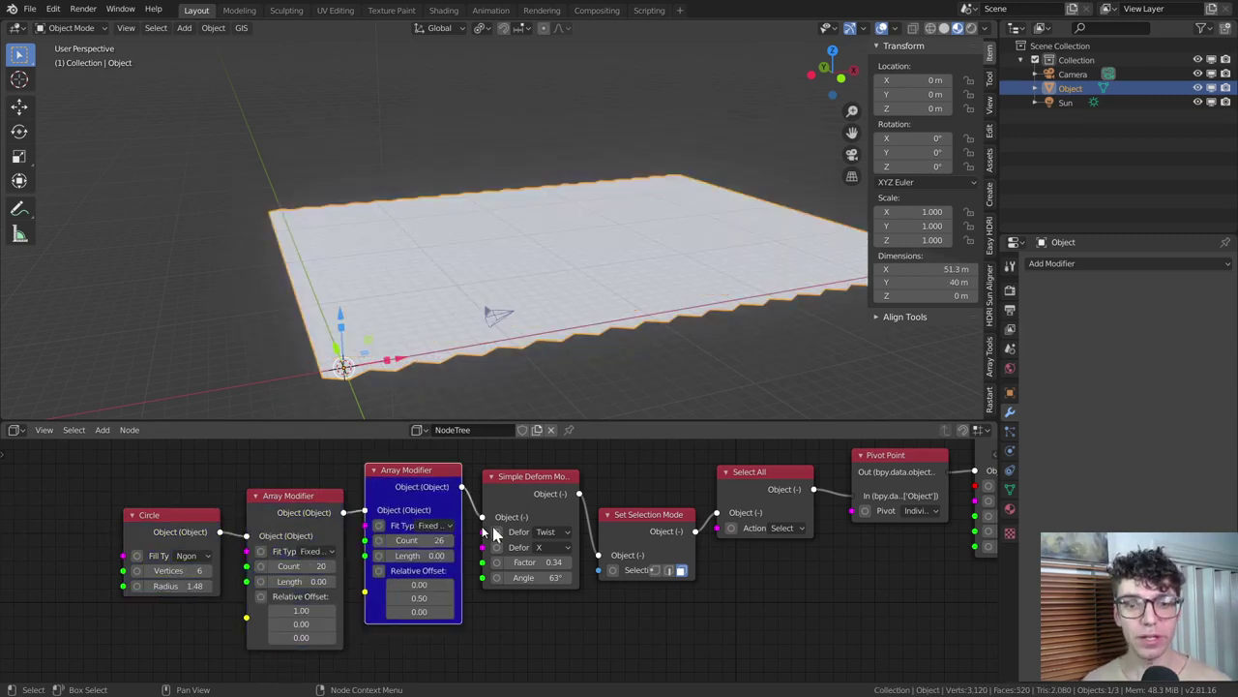
middle_drag(494, 517, 379, 516)
click(405, 478)
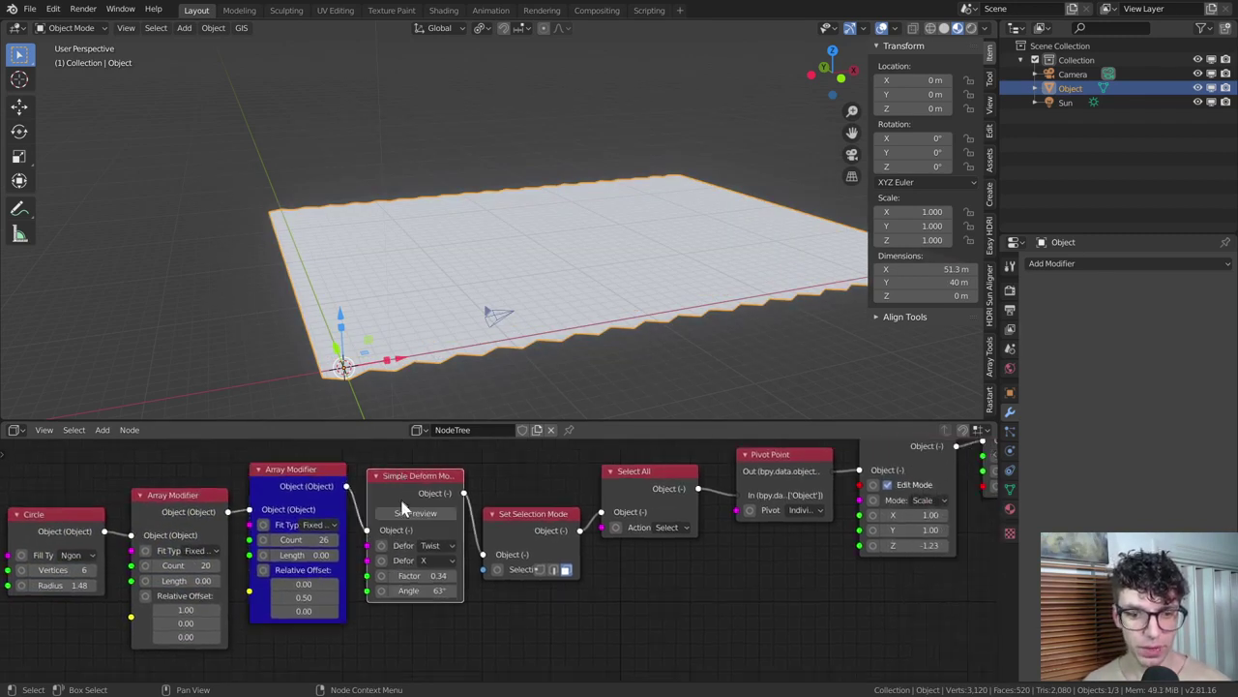
click(409, 513)
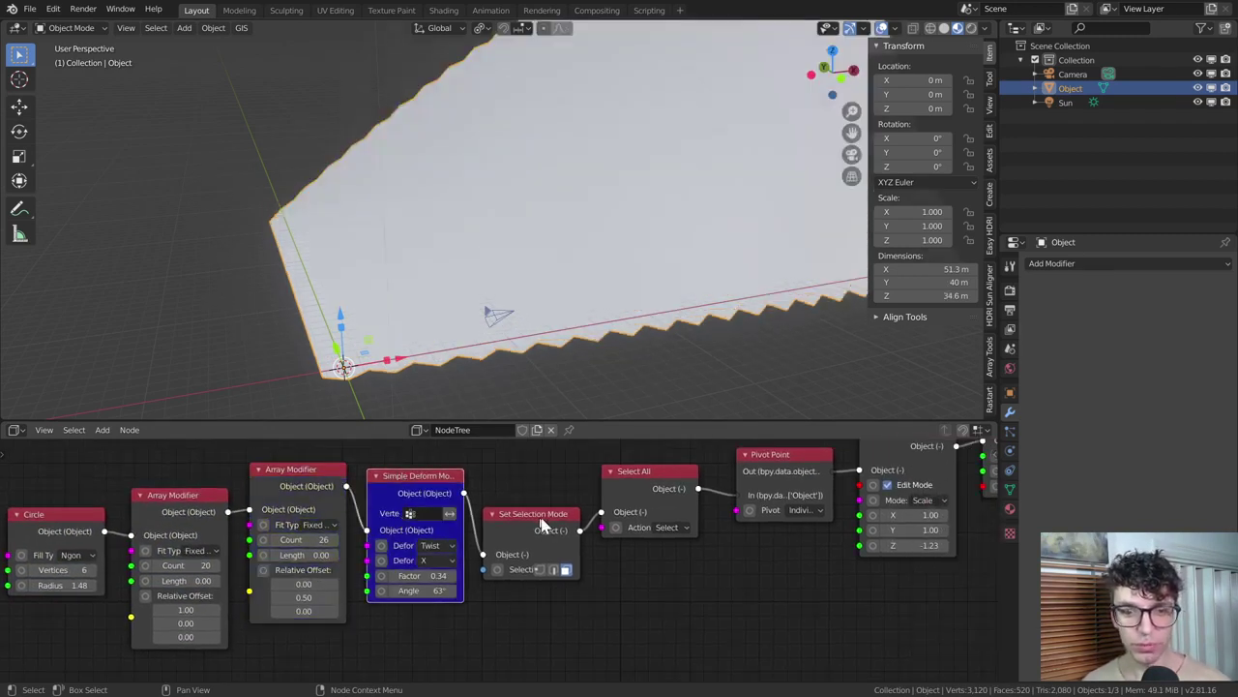
middle_drag(553, 523, 423, 544)
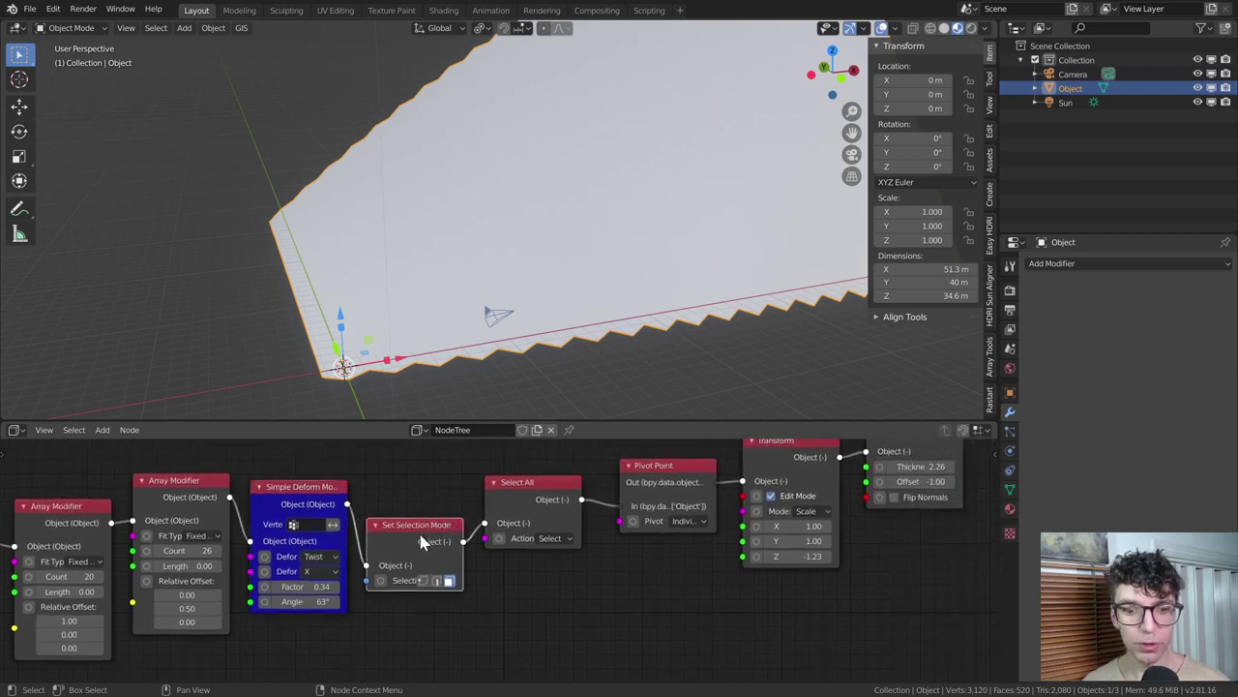
- Preview the node tree's result at the Transform node, passing the Select All and Pivot Point nodes
click(529, 488)
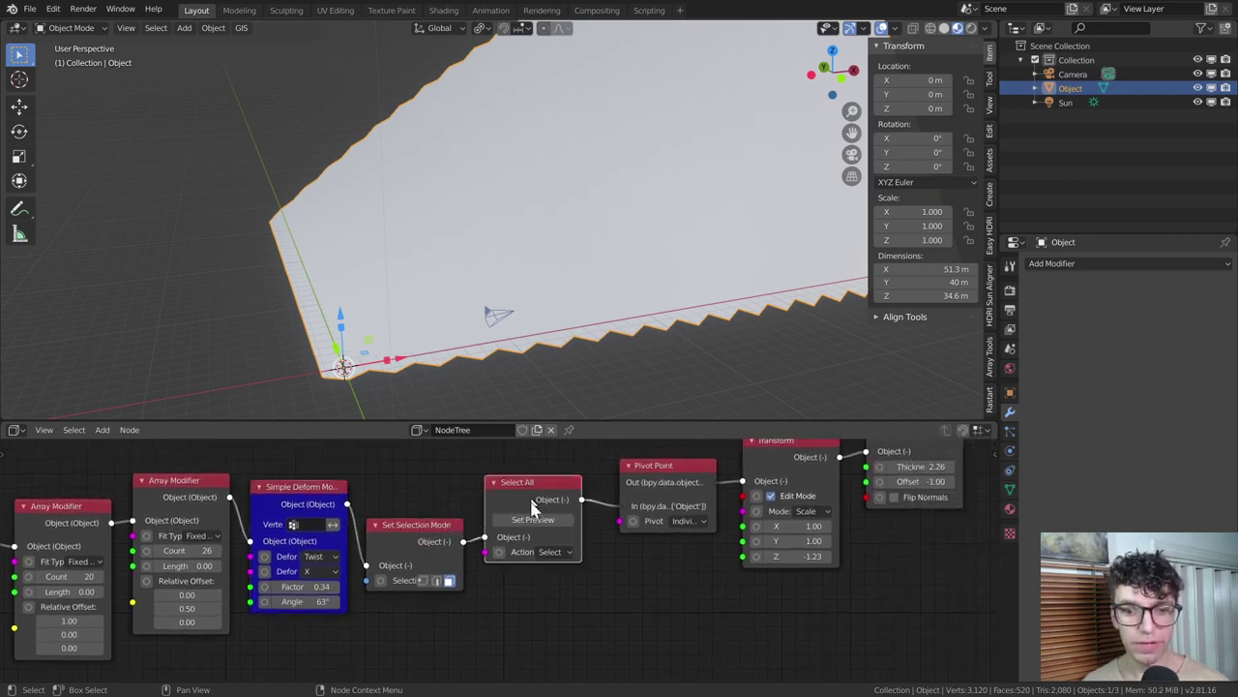
middle_drag(530, 497, 336, 517)
click(463, 490)
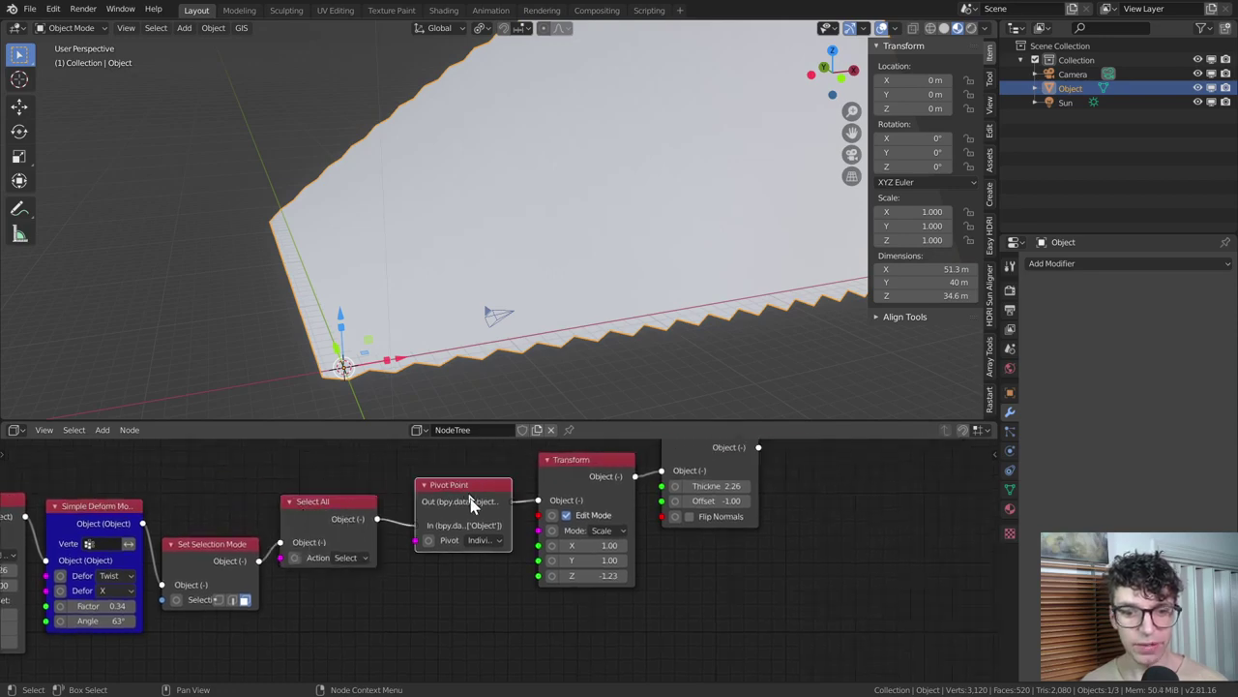
click(586, 461)
click(586, 497)
middle_drag(483, 387, 552, 326)
- Preview the node tree's final result at the Solidify Modifier node and examine the thickened shape
middle_drag(703, 454, 636, 549)
click(642, 527)
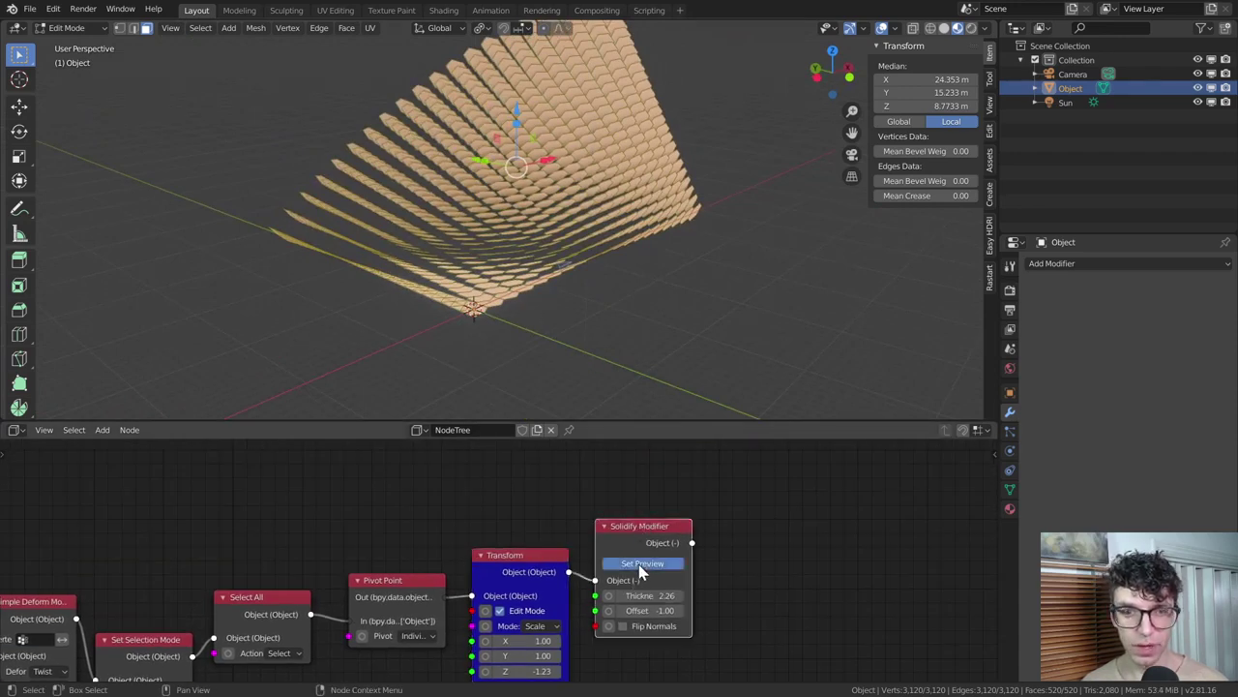
click(641, 564)
middle_drag(500, 319, 619, 271)
- Set the twist angle of the Simple Deform Modifier node to 58°
middle_drag(428, 558, 608, 460)
middle_drag(376, 578, 541, 553)
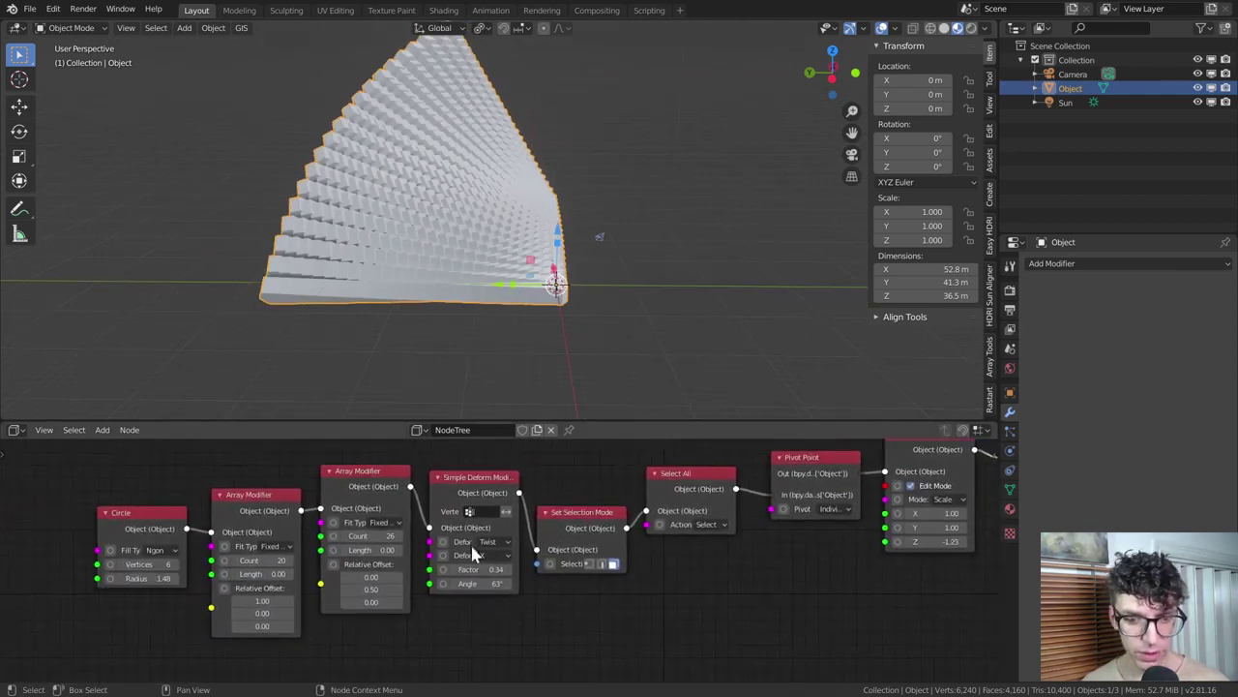
scroll(488, 566, up, 4)
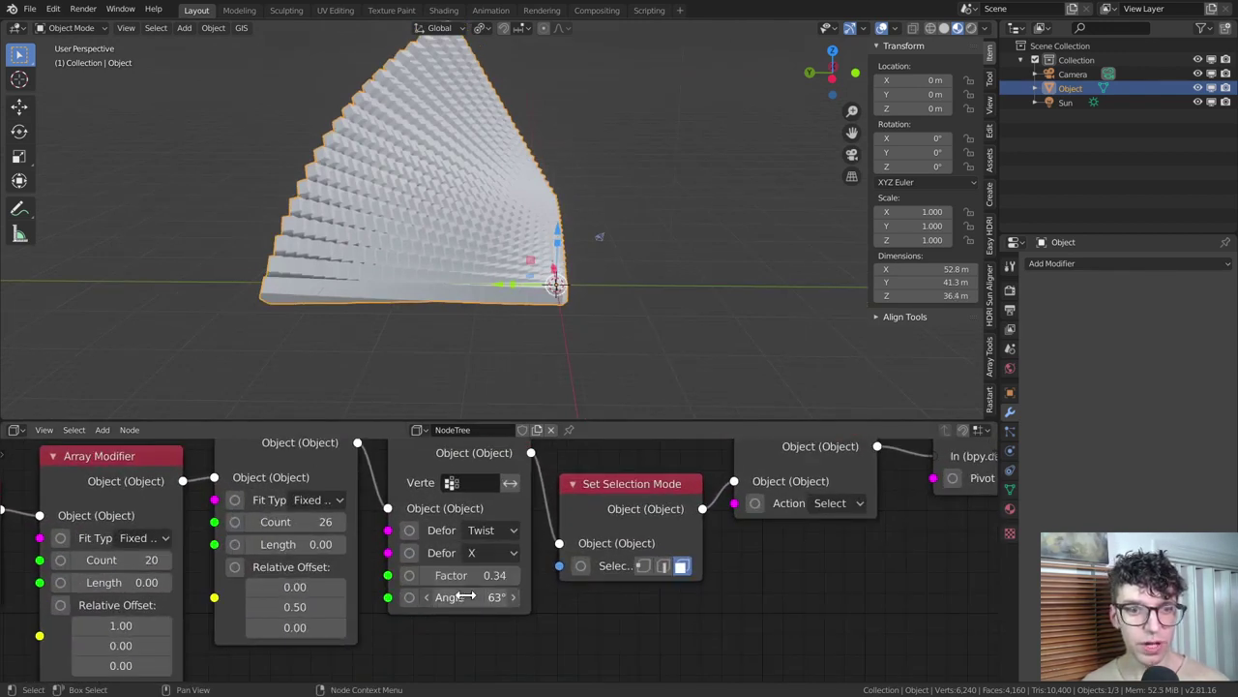
drag(466, 596, 508, 564)
scroll(506, 561, down, 5)
middle_drag(343, 549, 451, 552)
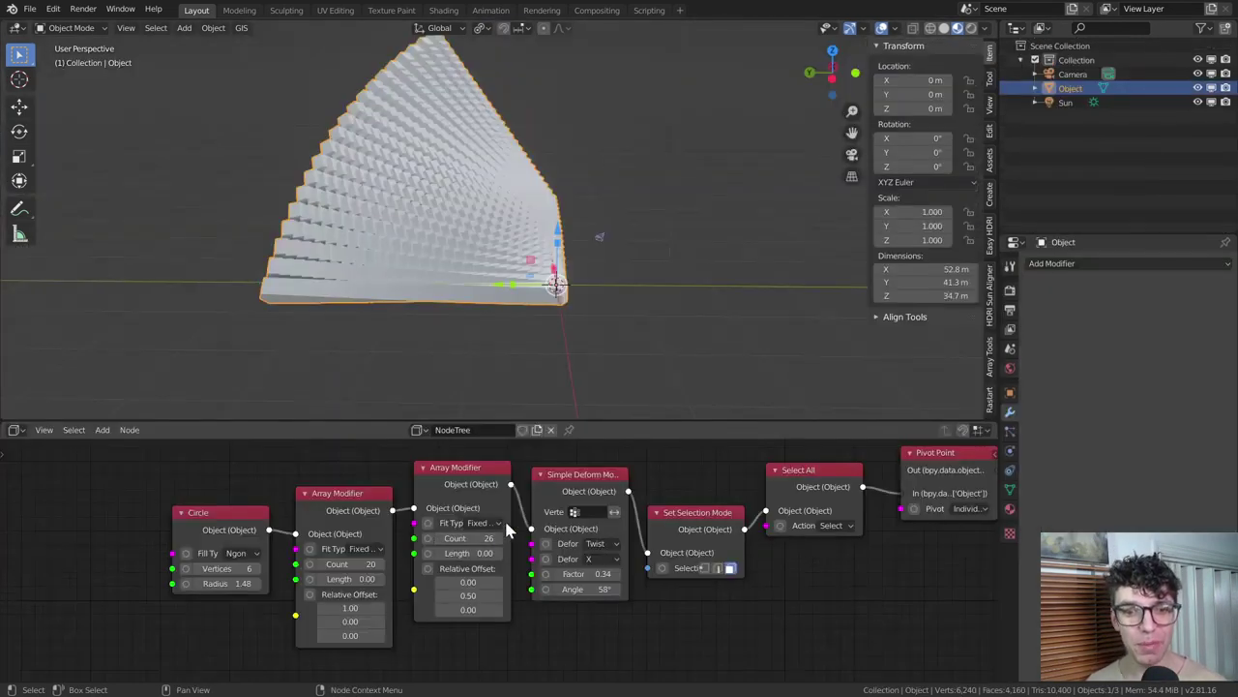
scroll(504, 518, down, 1)
scroll(522, 541, down, 2)
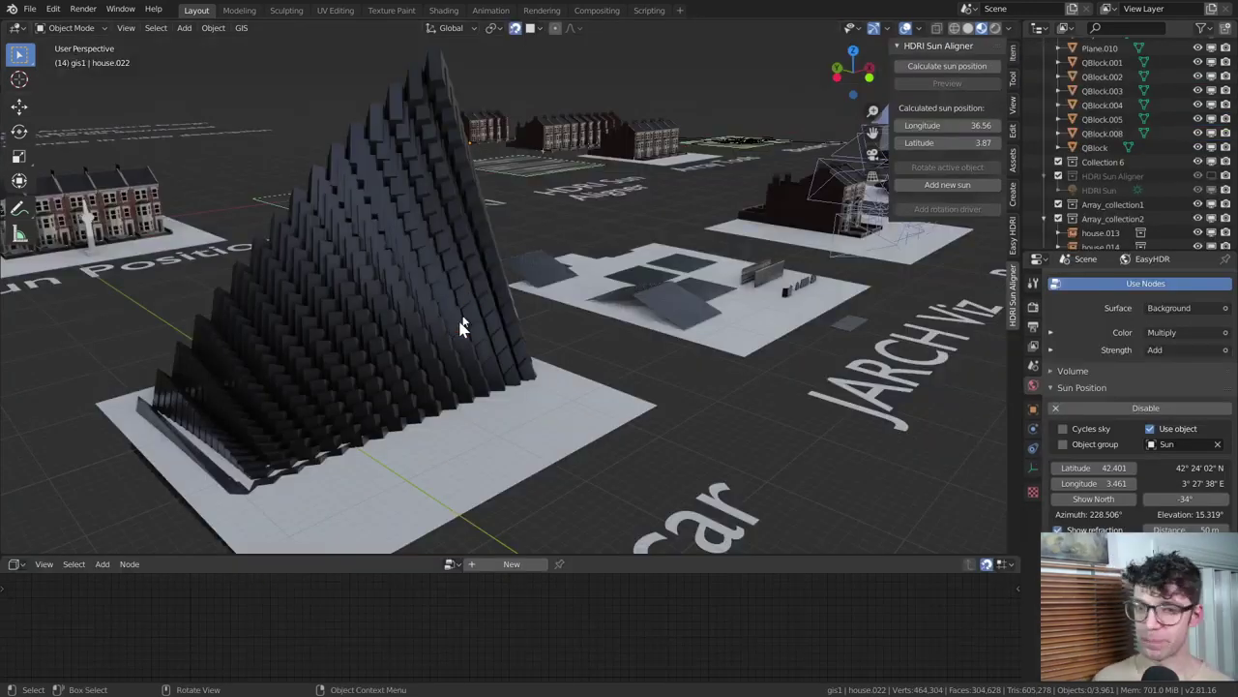
- In the add-on showcase scene, examine the JARCH Viz plank flooring sample up close and bring up its JARCH Vis settings
middle_drag(462, 326, 538, 383)
scroll(539, 382, up, 6)
scroll(539, 383, up, 6)
scroll(538, 383, up, 2)
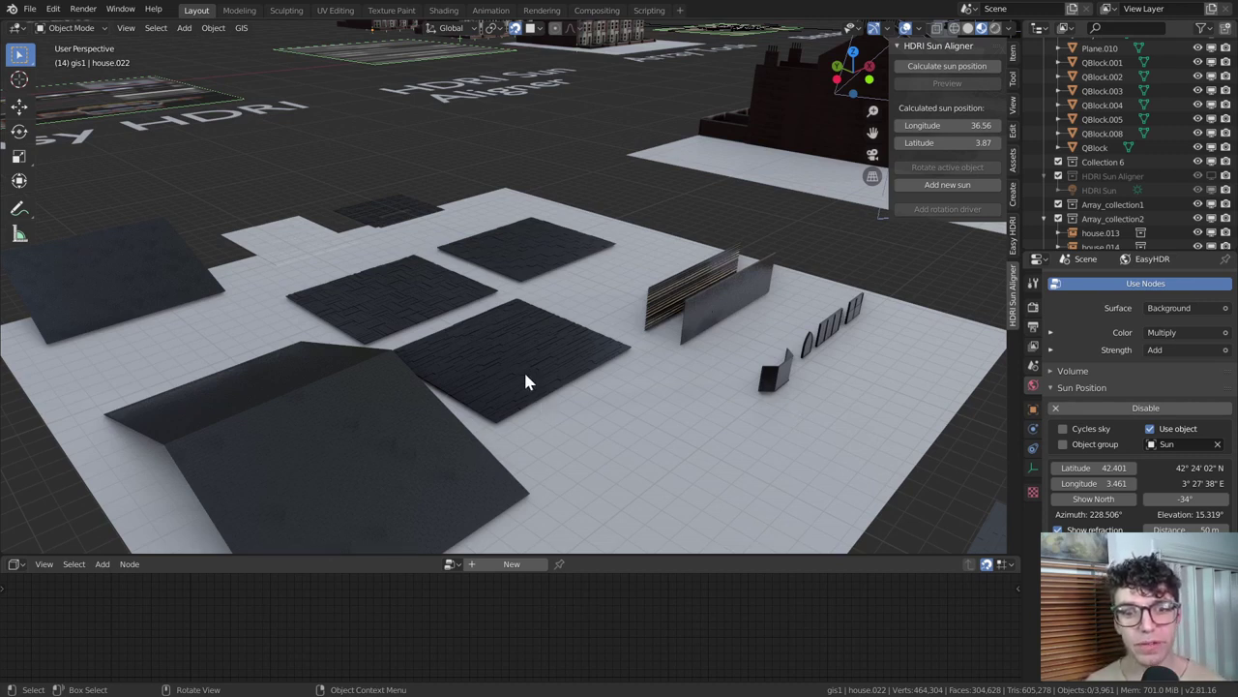
scroll(516, 386, up, 6)
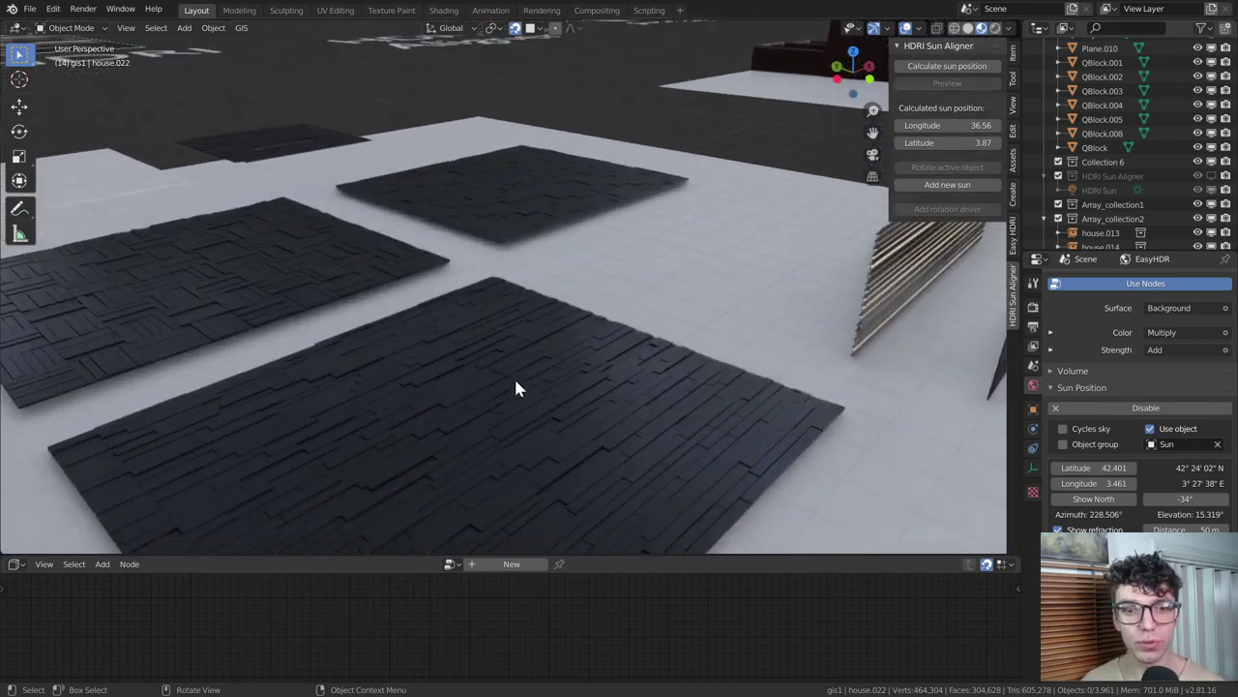
scroll(516, 386, up, 4)
scroll(516, 386, down, 2)
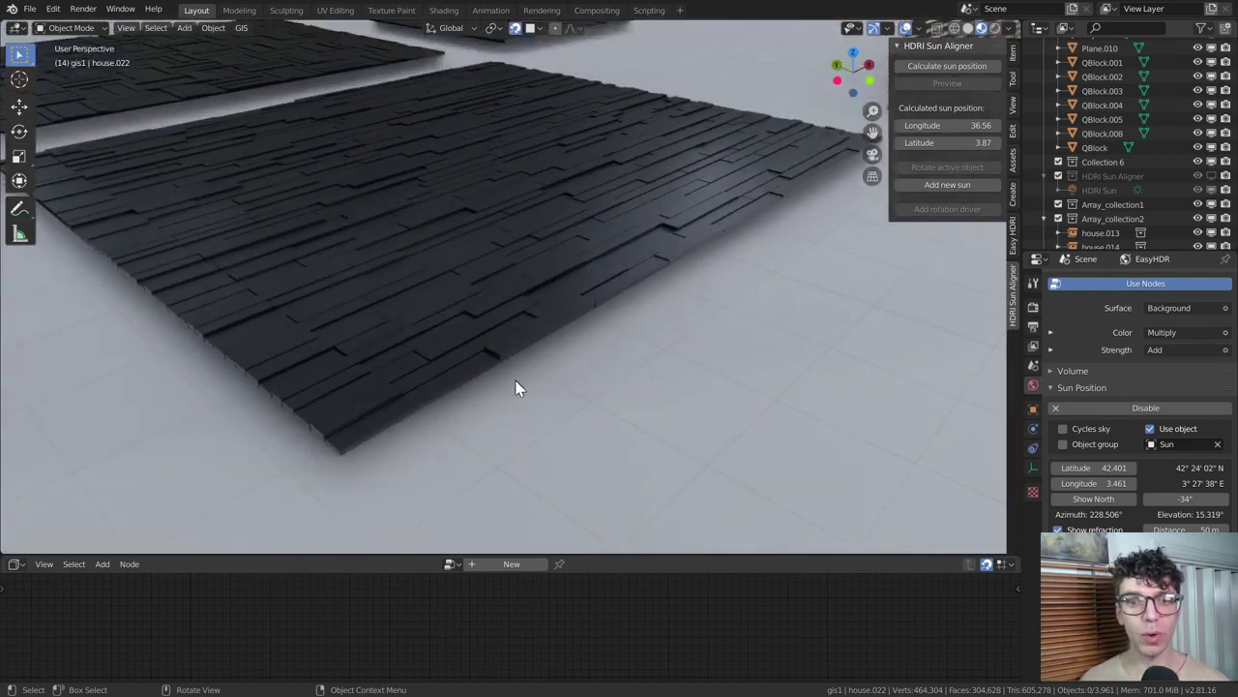
click(521, 271)
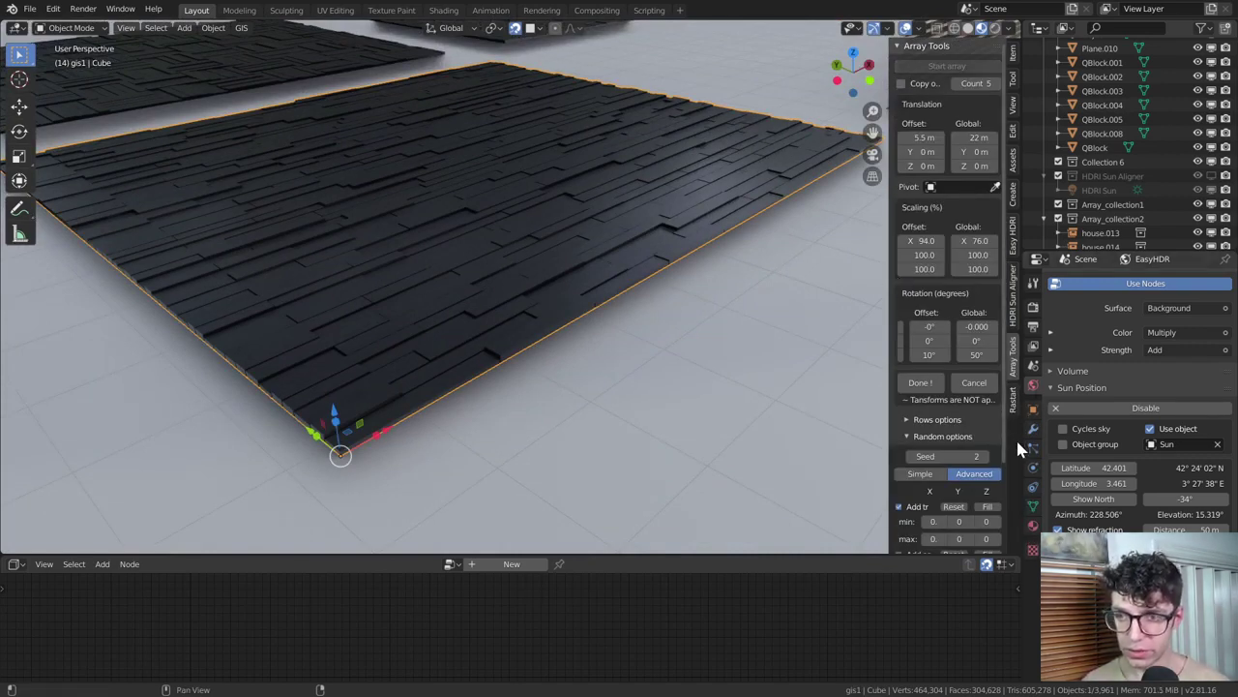
click(1012, 194)
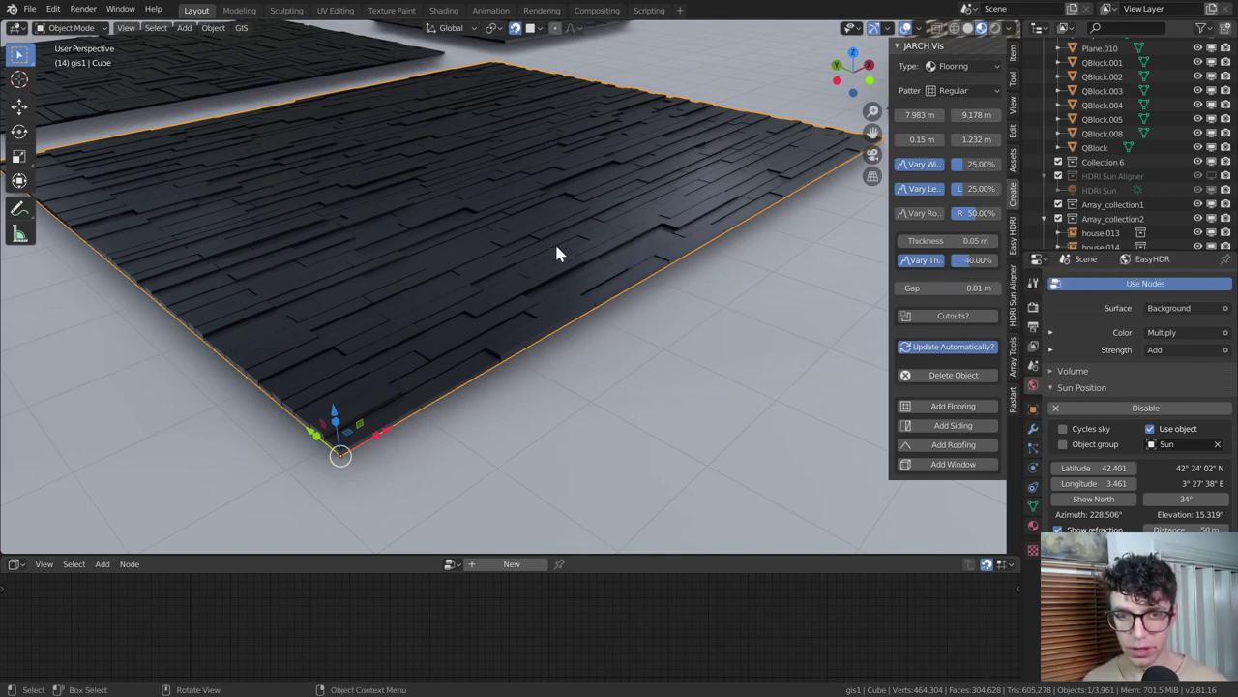
- Add a new JARCH Vis flooring object at a free spot and move it off the display base without snapping
scroll(556, 246, down, 6)
shift+right_click(630, 369)
click(944, 408)
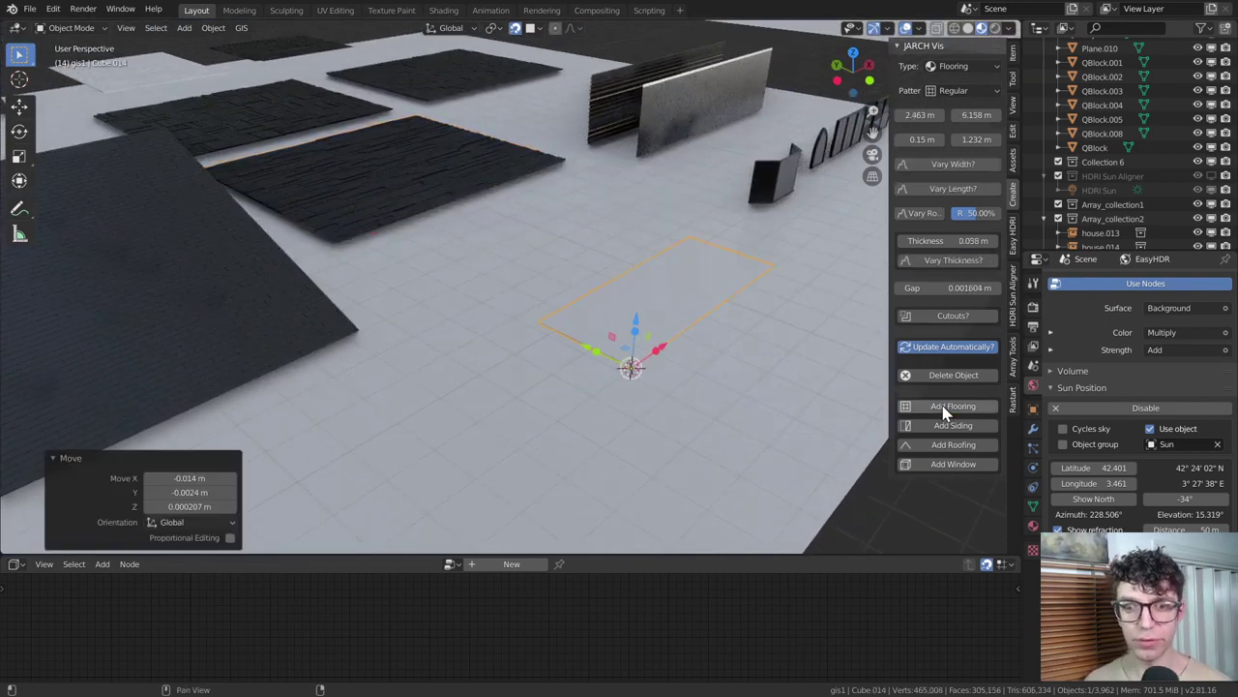
shift+middle_drag(610, 367, 495, 339)
drag(495, 338, 915, 518)
key(shift+Tab)
shift+middle_drag(739, 425, 513, 385)
scroll(738, 425, down, 2)
- Delete the extra object beside the newly added flooring
click(728, 395)
key(x)
click(723, 406)
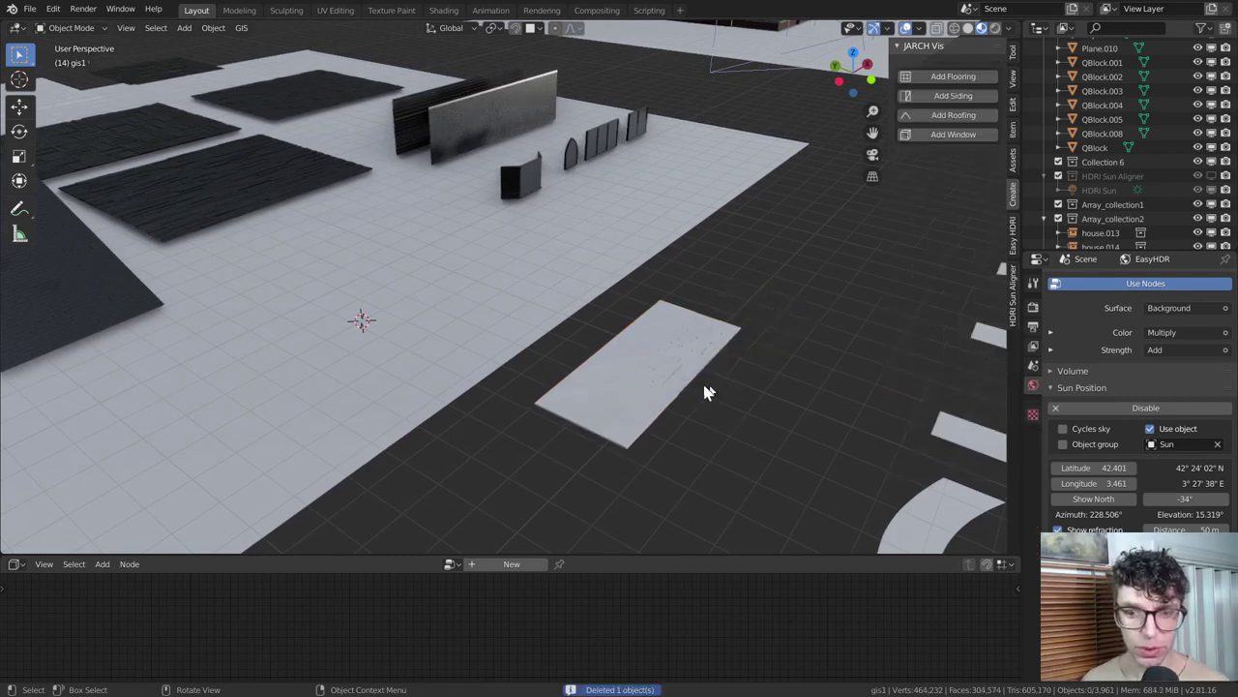
- Link the dark material of the plank flooring sample to the new flooring object
click(597, 406)
click(248, 166)
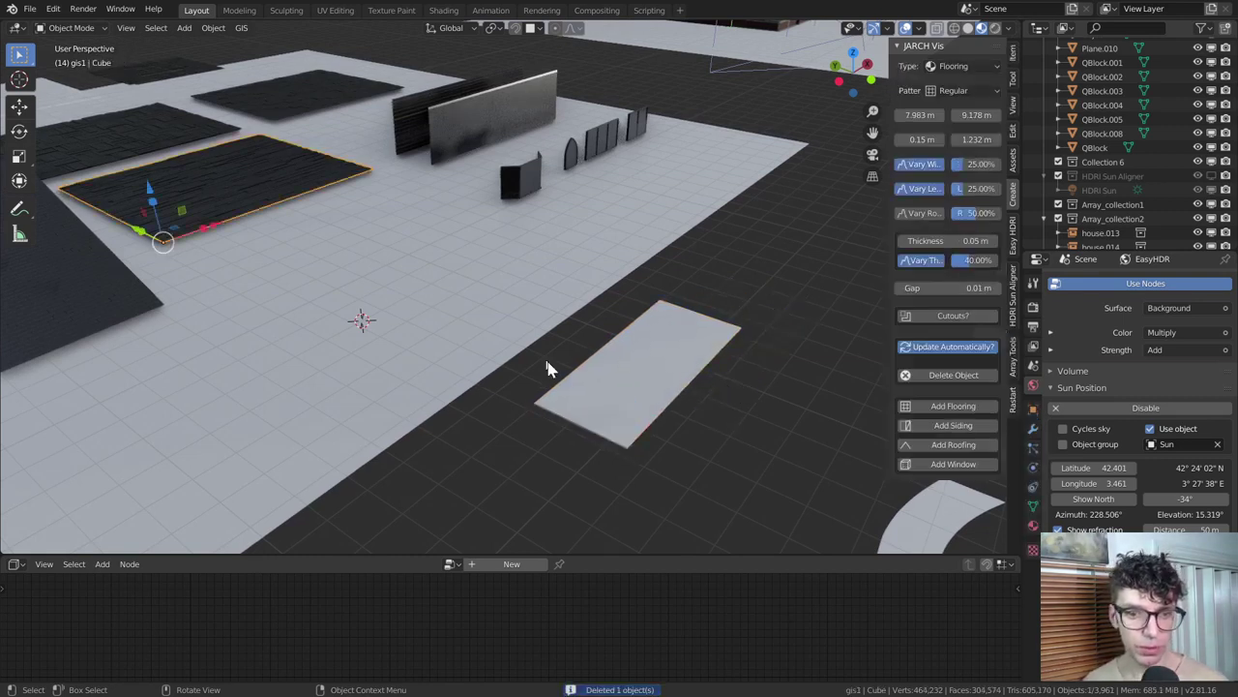
click(602, 404)
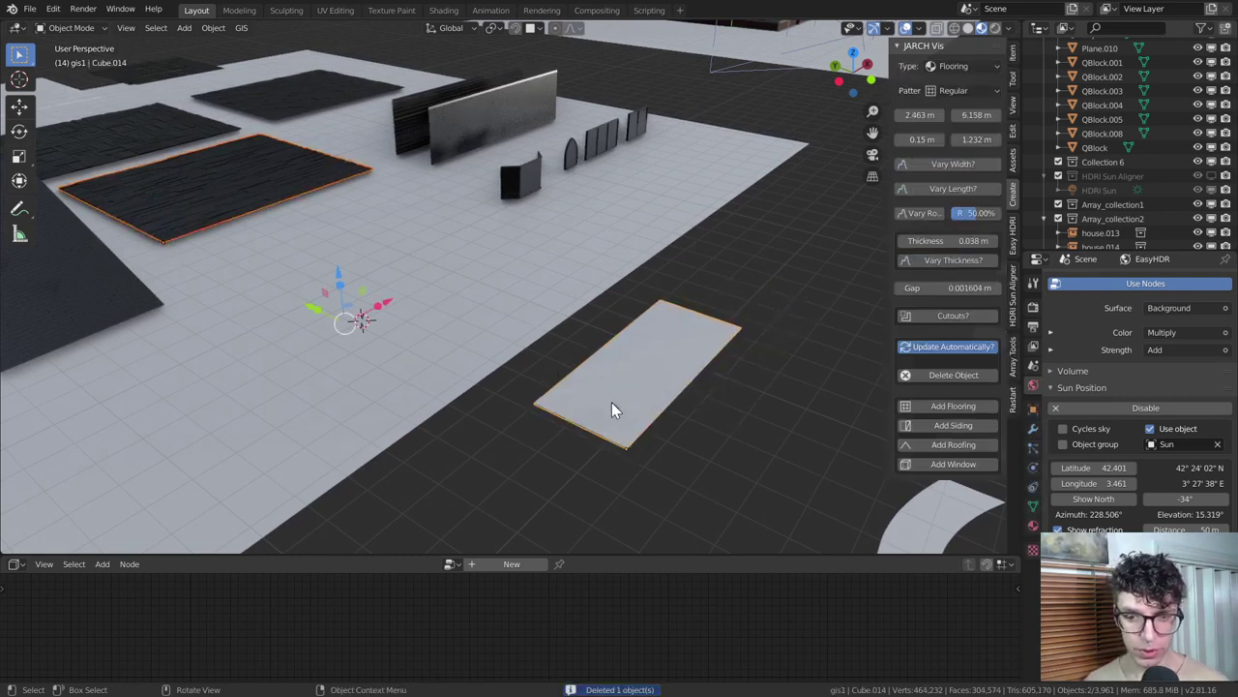
shift+click(268, 198)
key(ctrl+l)
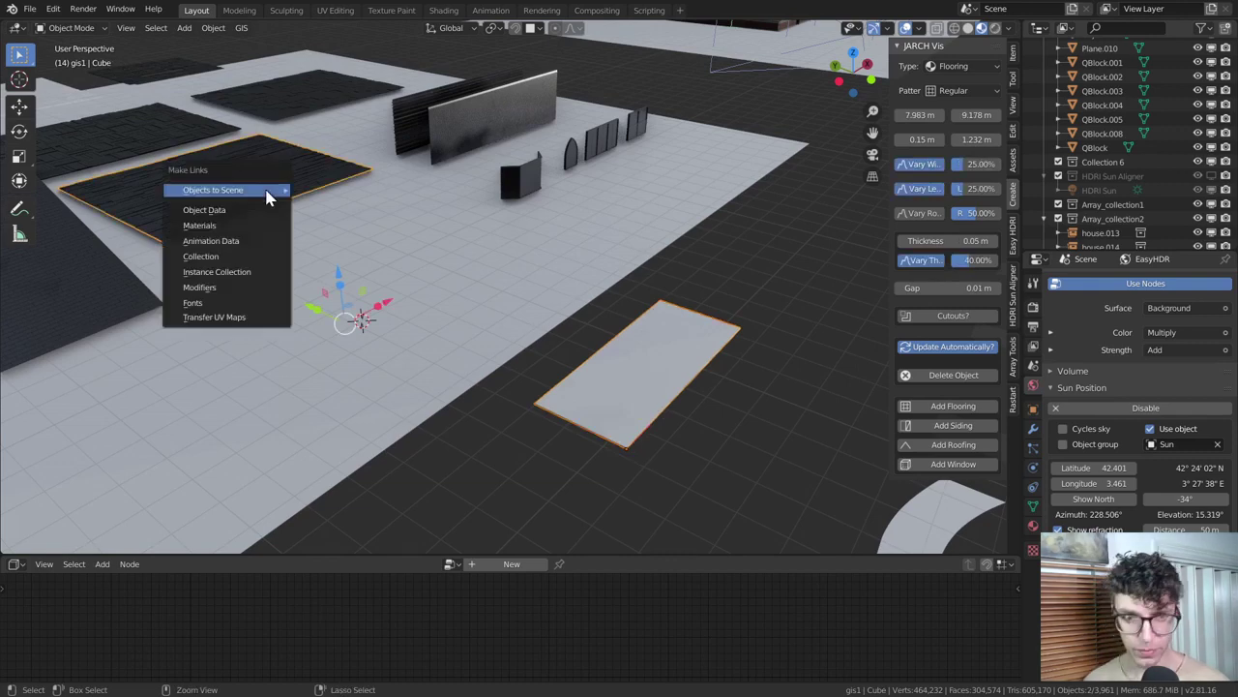
click(233, 229)
- Enable varied plank width, length and thickness at 25% each on the new flooring
click(634, 396)
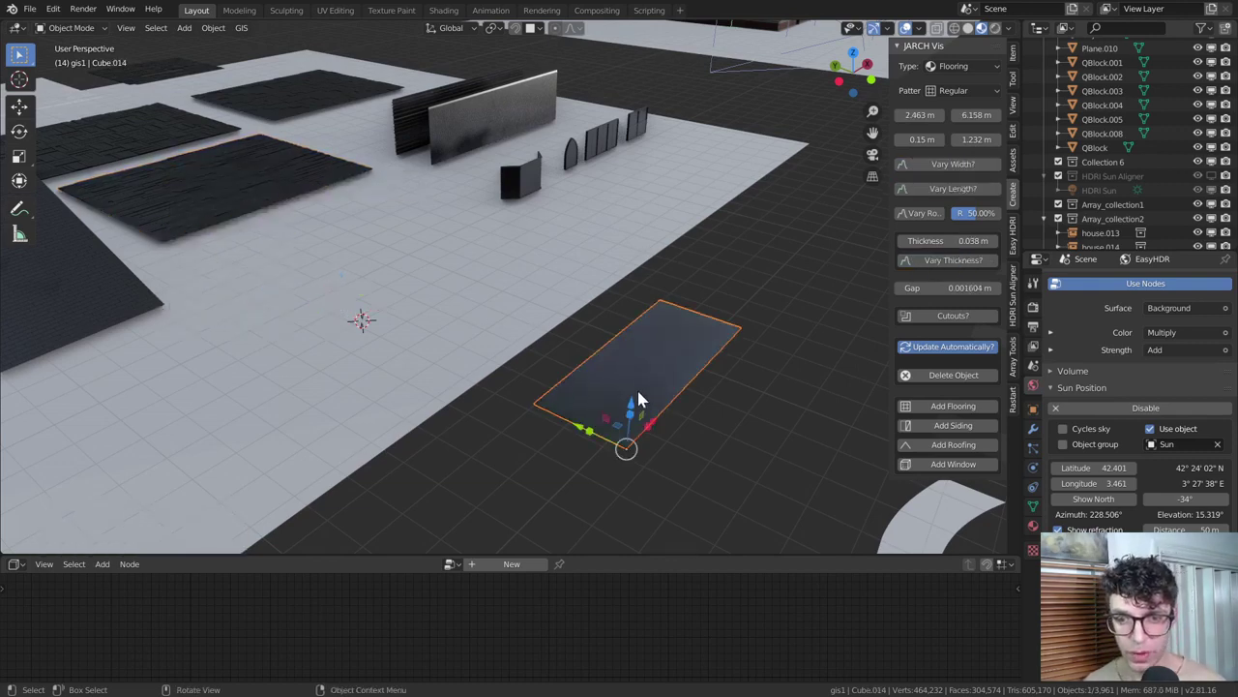
key(KP_Decimal)
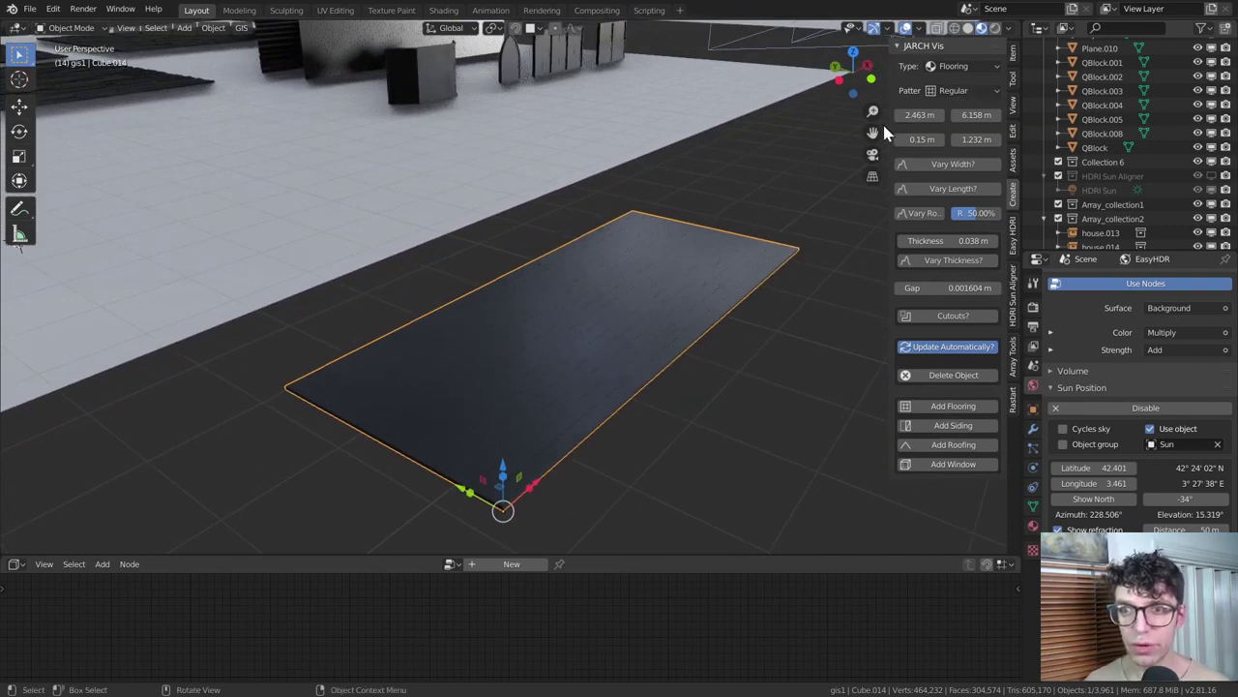
click(936, 167)
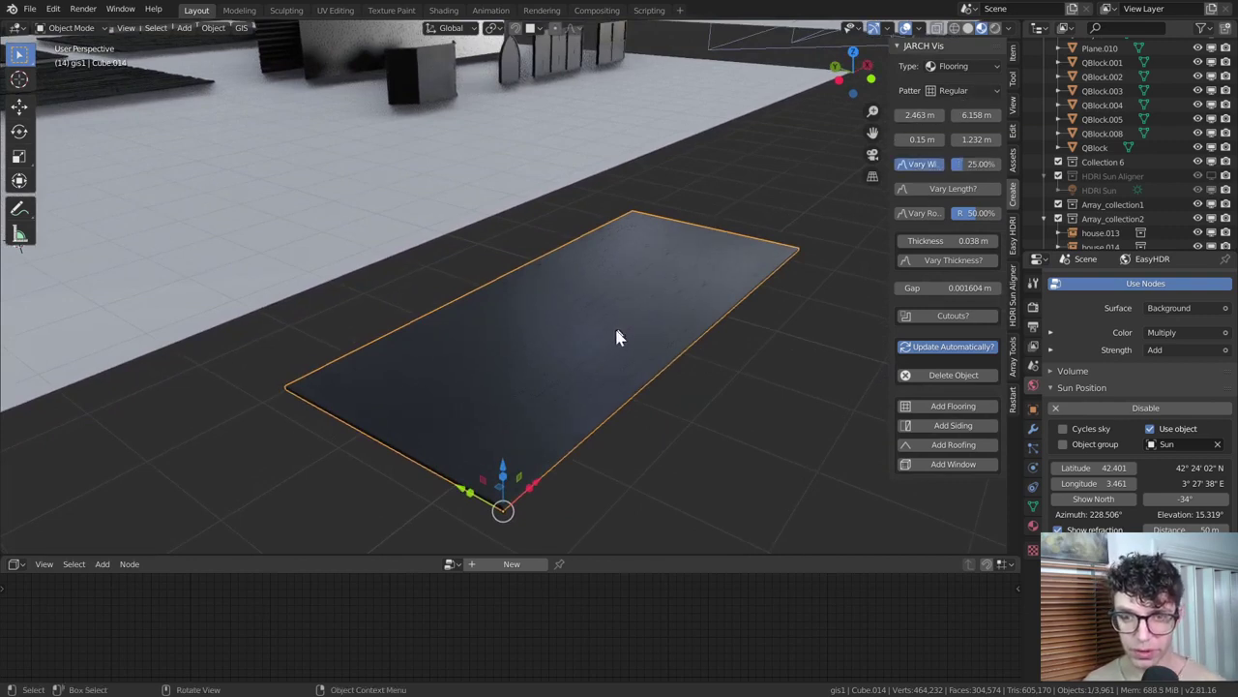
scroll(614, 337, up, 6)
click(926, 188)
shift+middle_drag(445, 242, 684, 242)
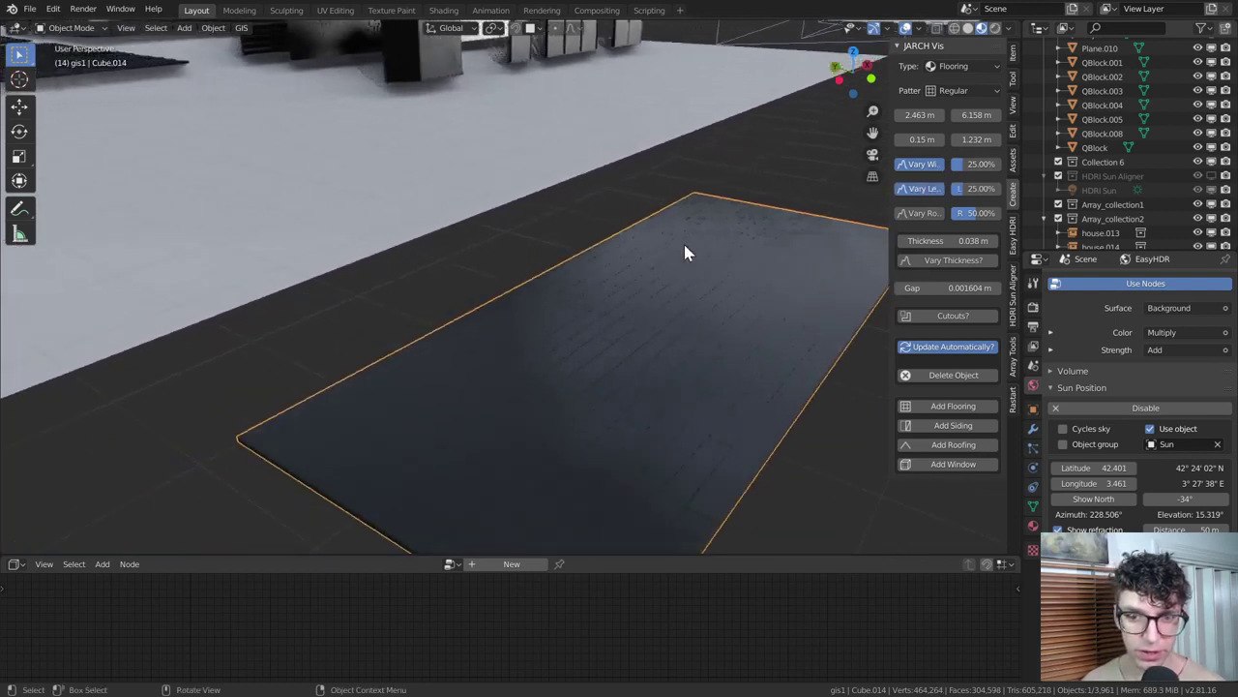
click(951, 263)
shift+middle_drag(765, 321, 652, 328)
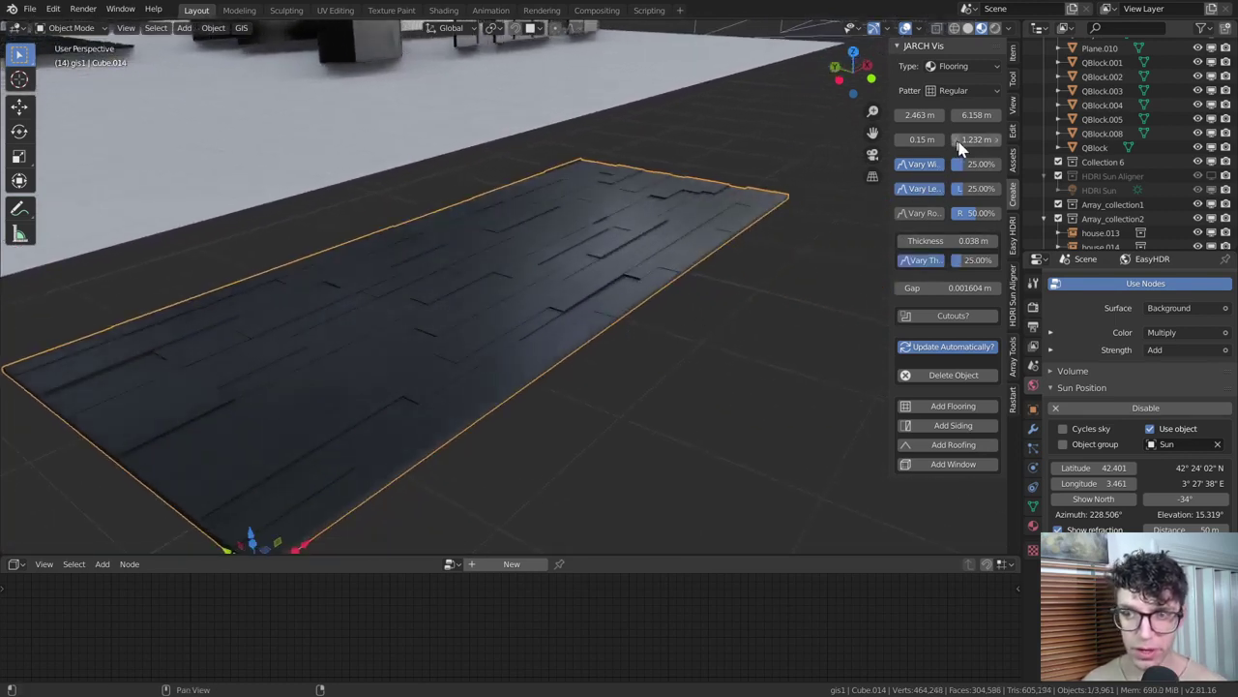
- Adjust the plank width and length variation of the new flooring and review the available floor patterns
drag(973, 165, 962, 195)
click(945, 89)
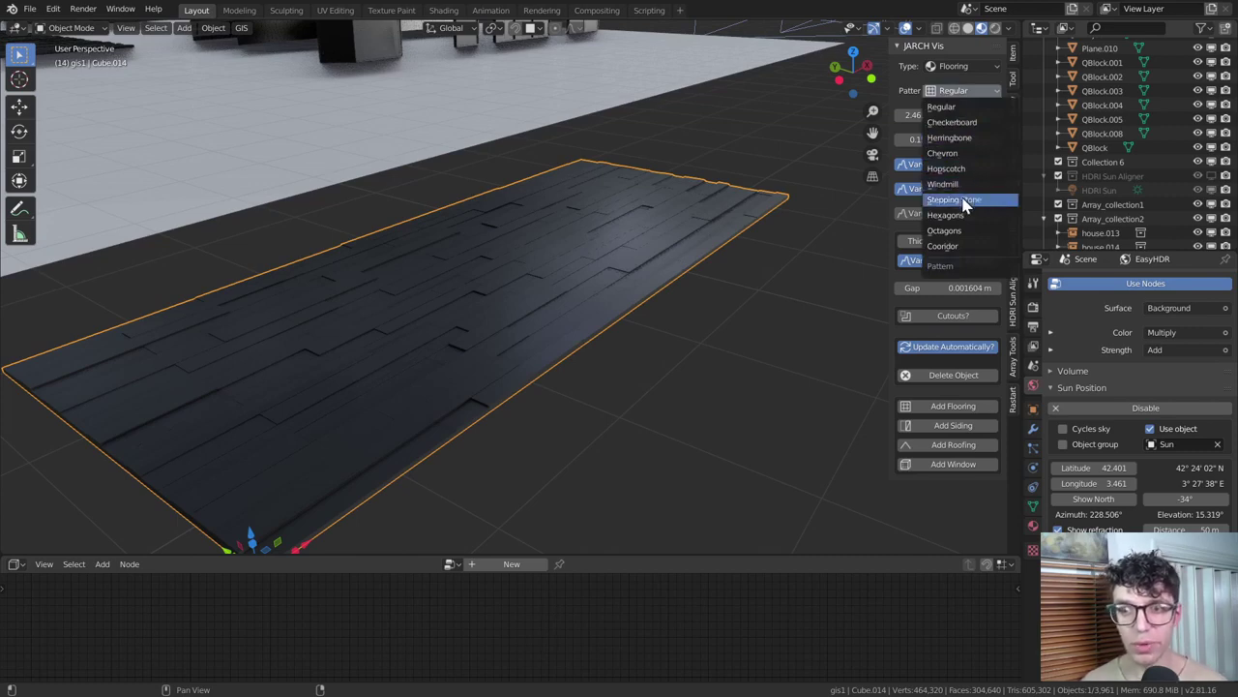
click(697, 378)
- Inspect the Stepping Stone flooring sample's settings and look over the other JARCH Viz samples
shift+middle_drag(497, 294, 519, 291)
scroll(523, 300, down, 5)
click(712, 295)
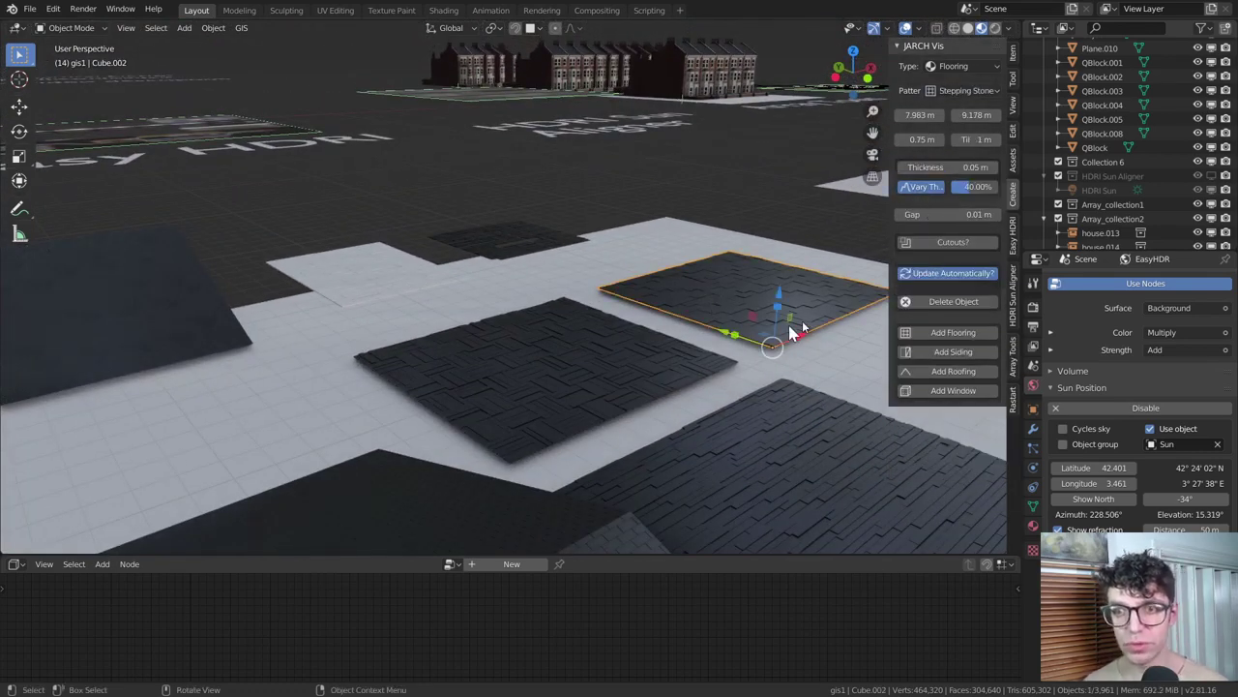
scroll(545, 313, down, 2)
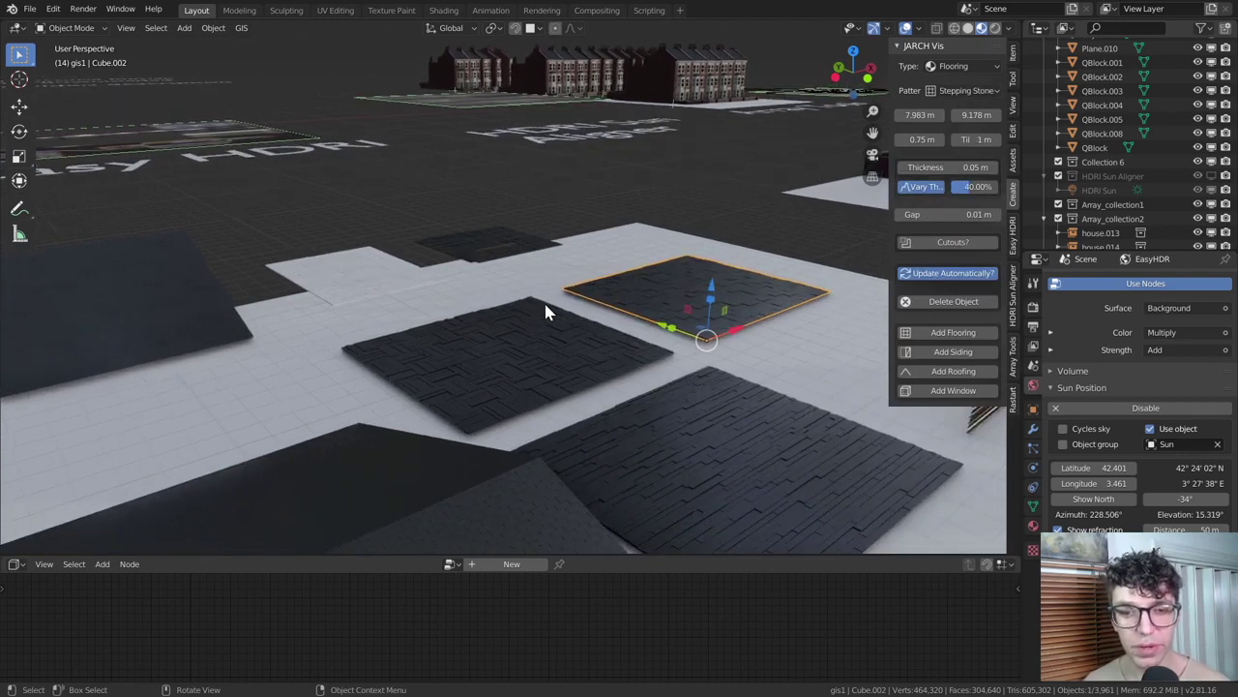
scroll(545, 308, down, 8)
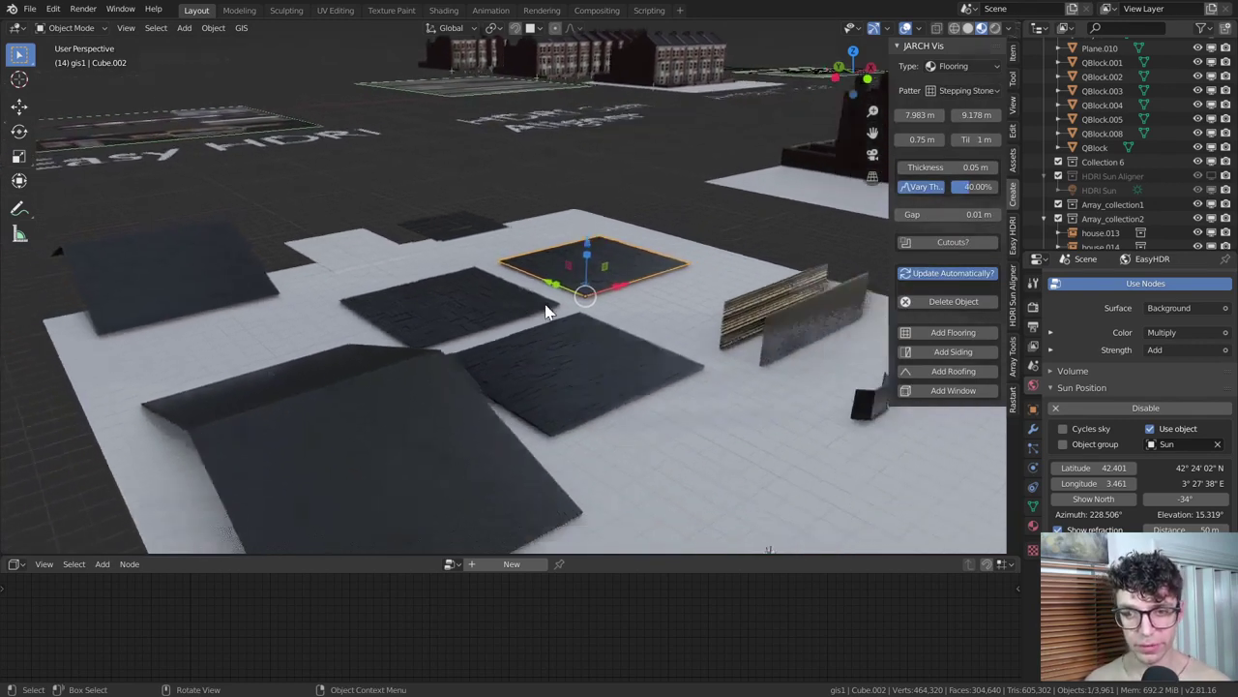
- Select two of the cameras around the house in the Render Burst display
ctrl+scroll(546, 311, down, 10)
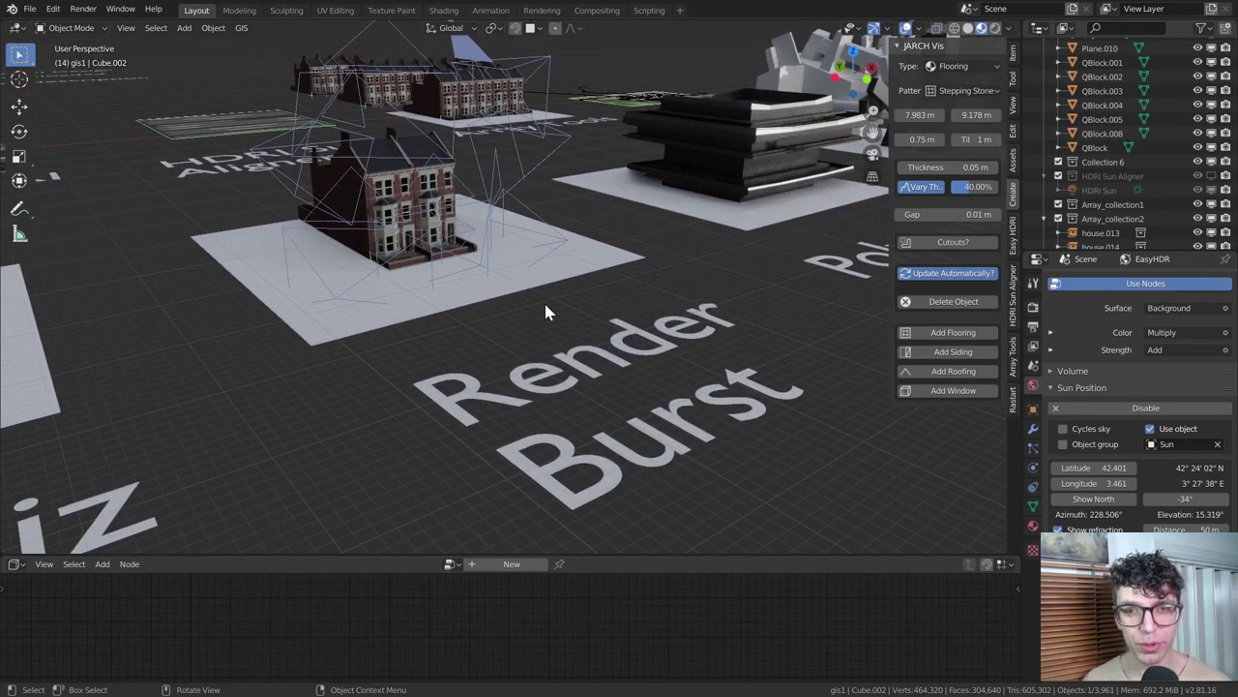
shift+scroll(546, 305, up, 4)
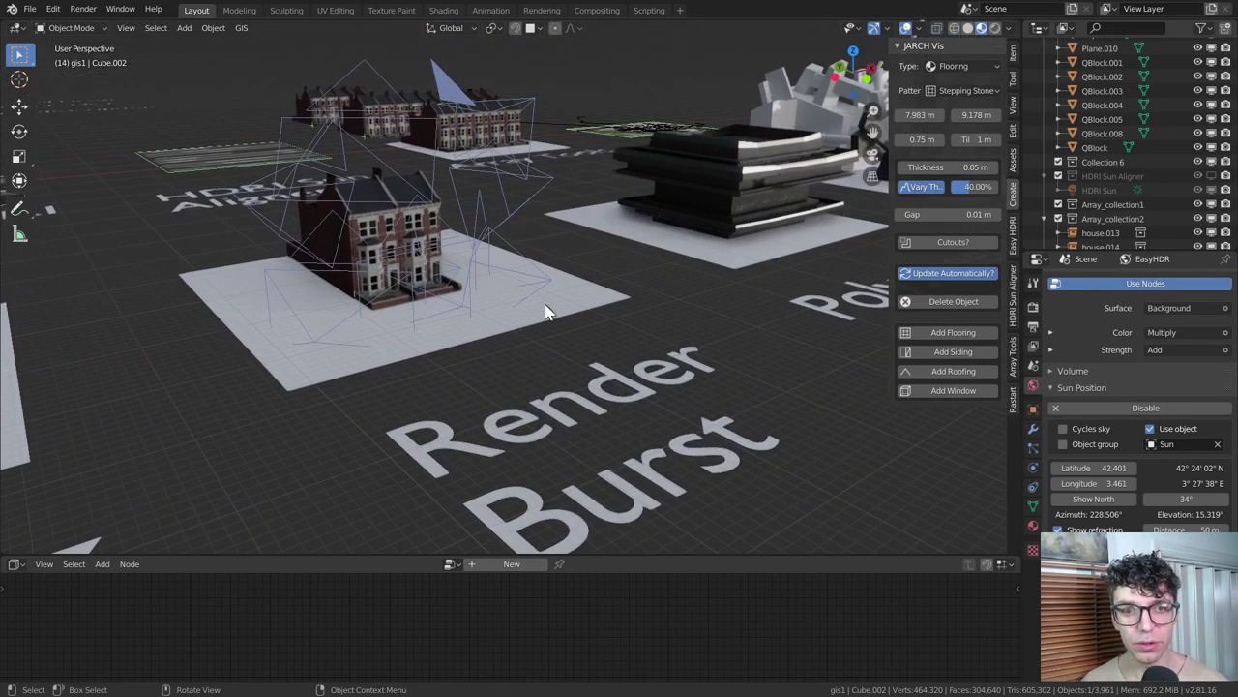
click(527, 195)
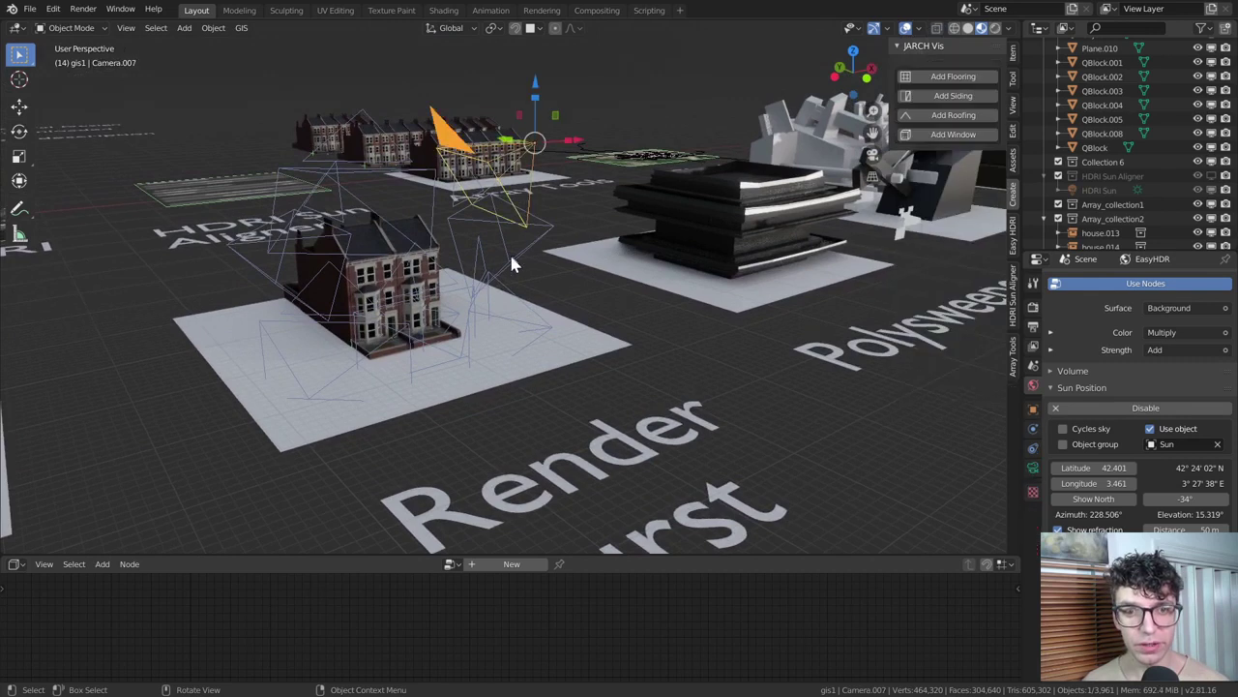
shift+click(518, 248)
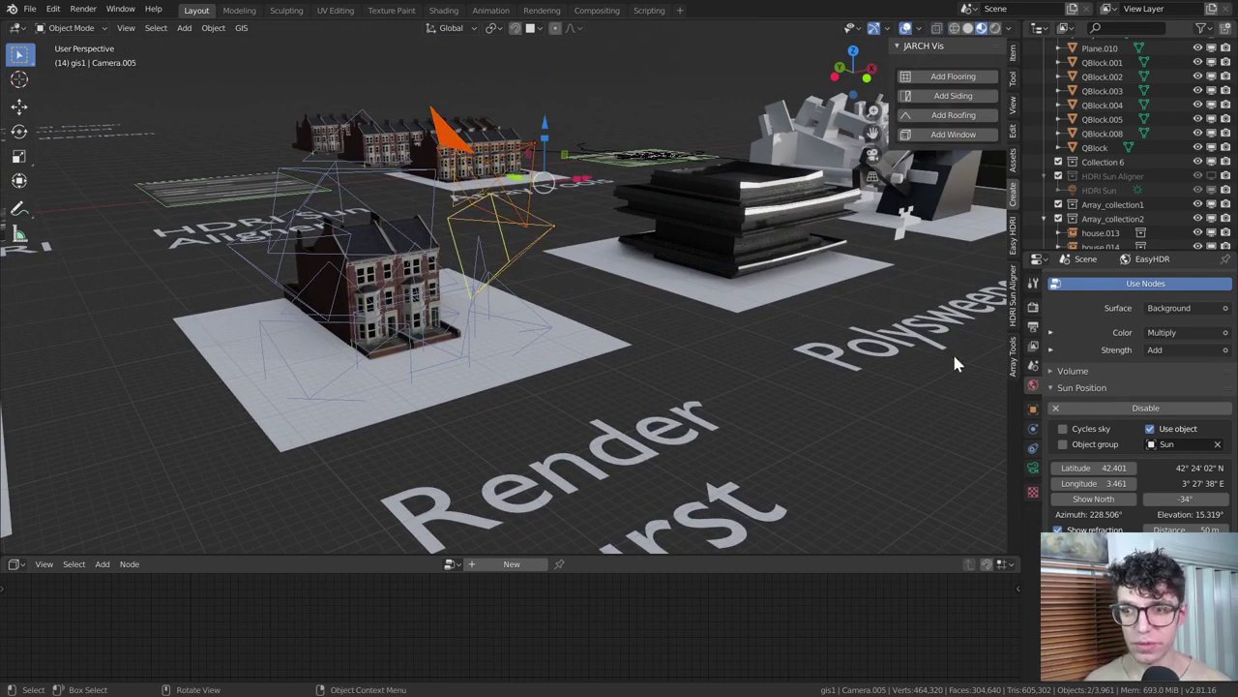
- Set Render Burst to render Selected Only and bring up the scene's output settings
click(1033, 307)
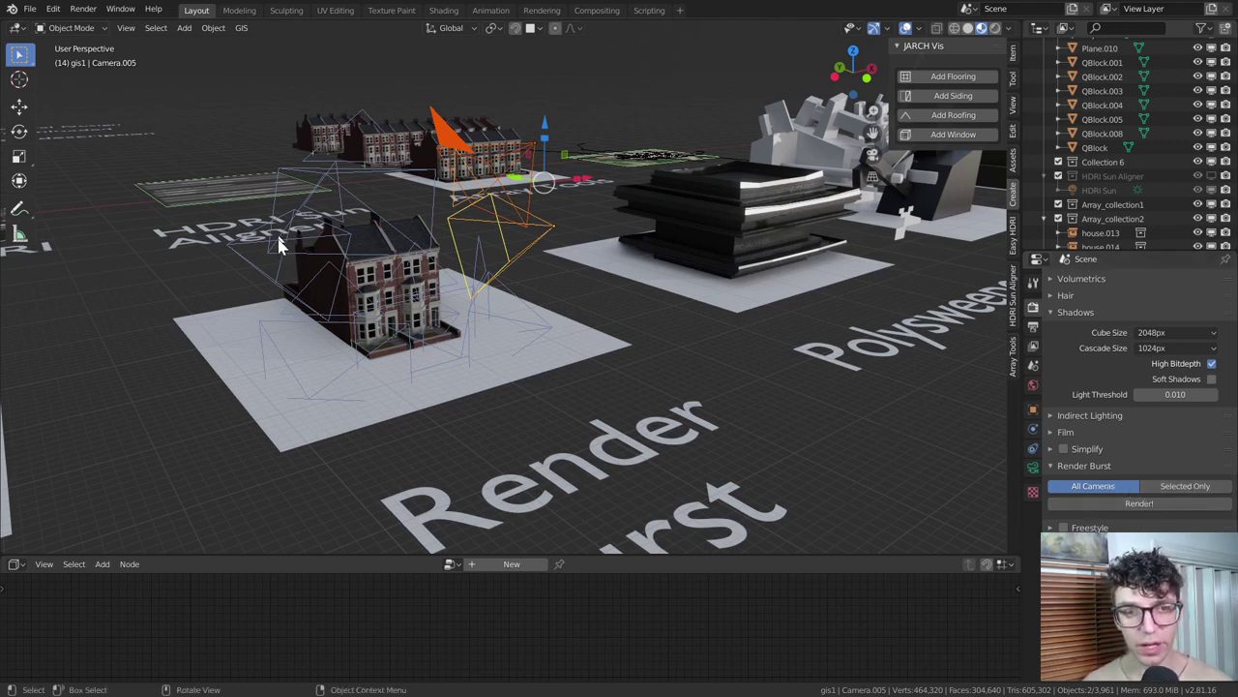
click(1185, 486)
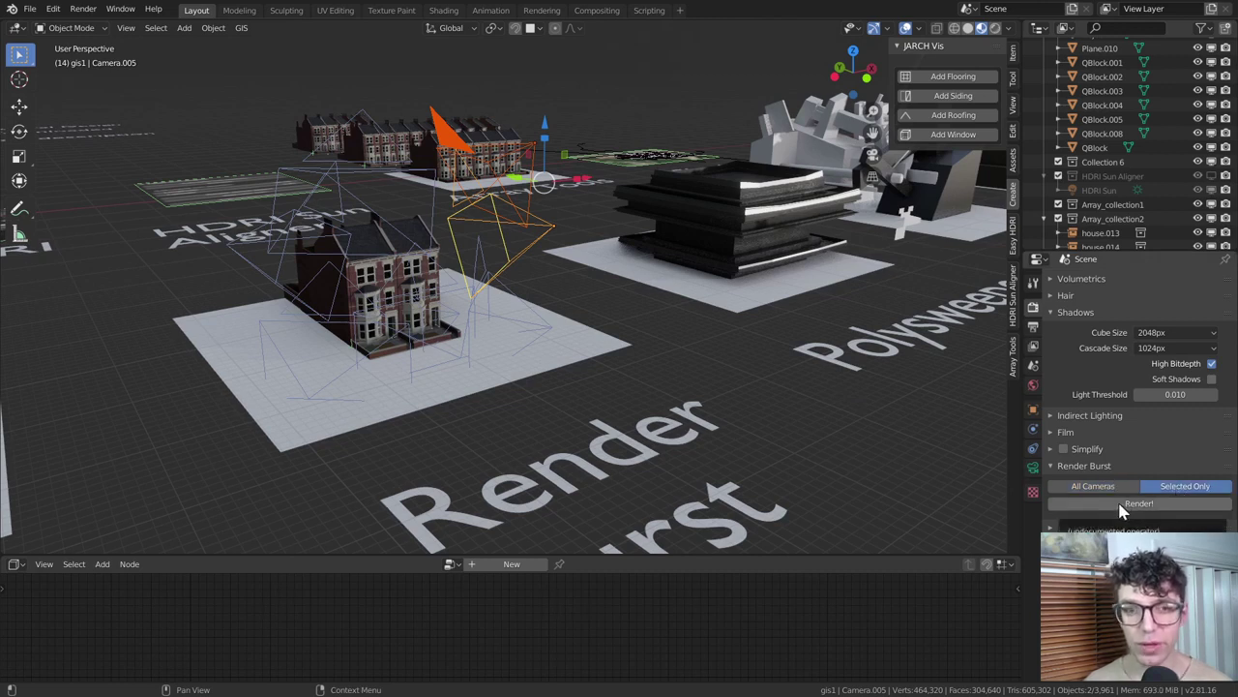
click(1033, 329)
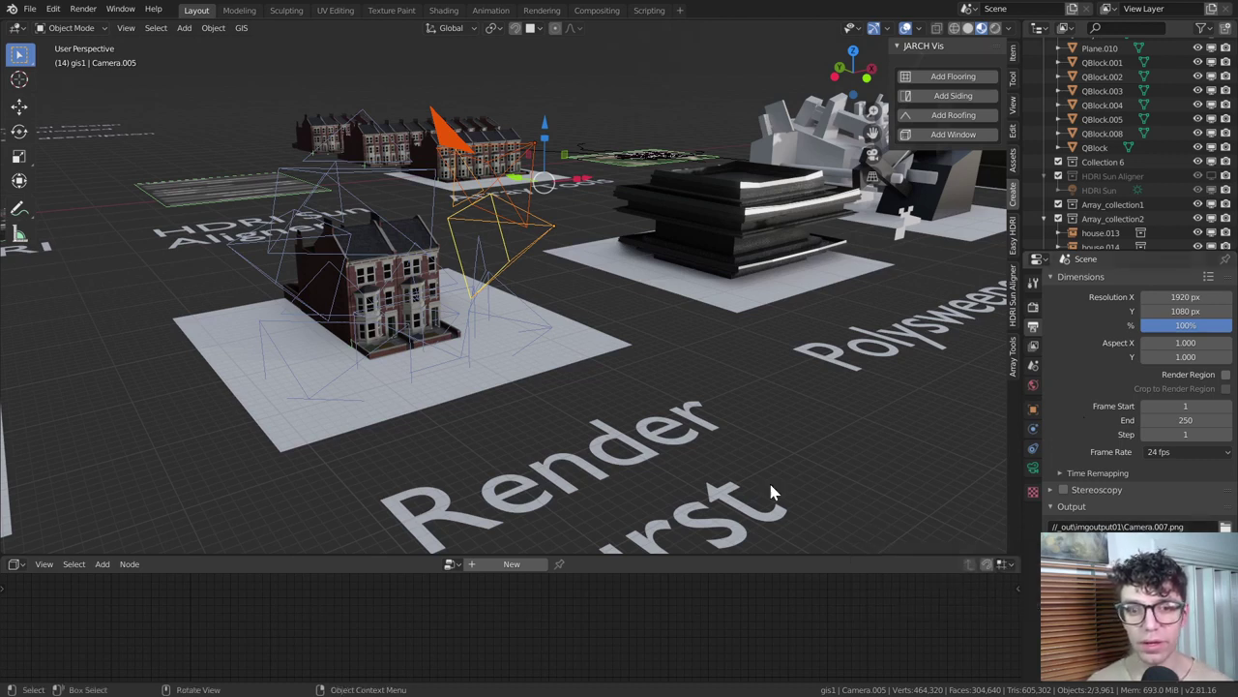
- Examine the Polysweeper display model next to the Render Burst example
key(Home)
scroll(656, 422, left, 5)
scroll(656, 421, up, 5)
scroll(656, 422, left, 5)
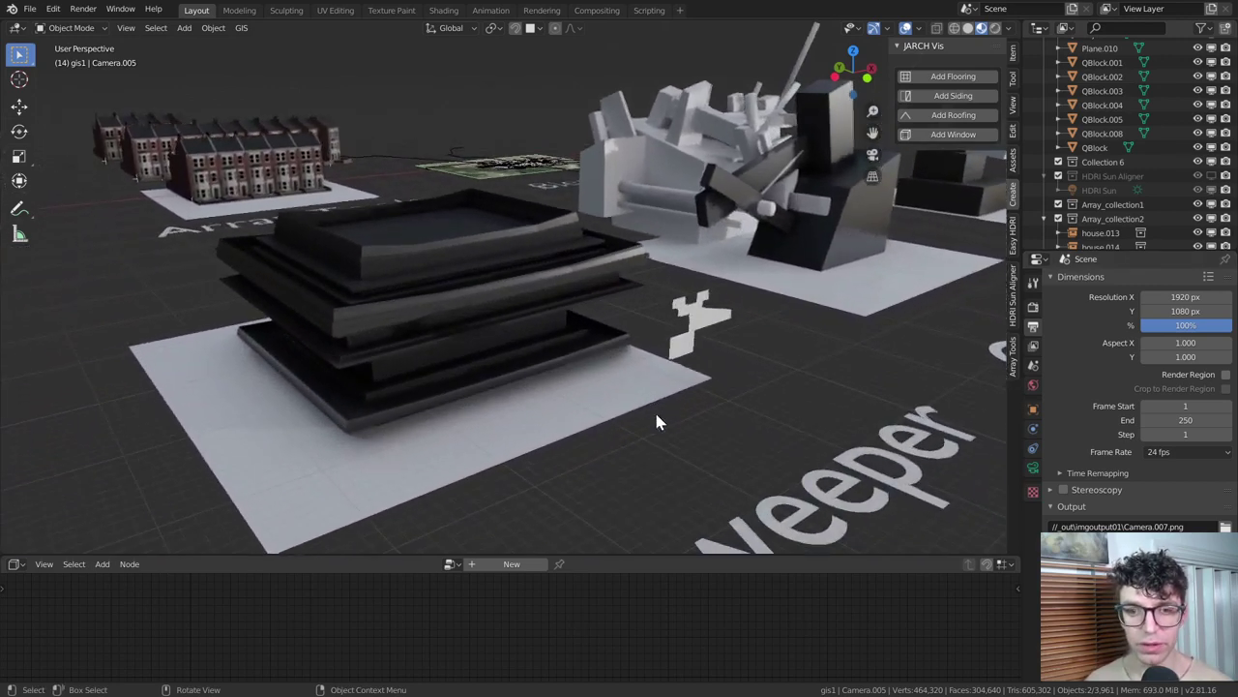
scroll(638, 390, left, 5)
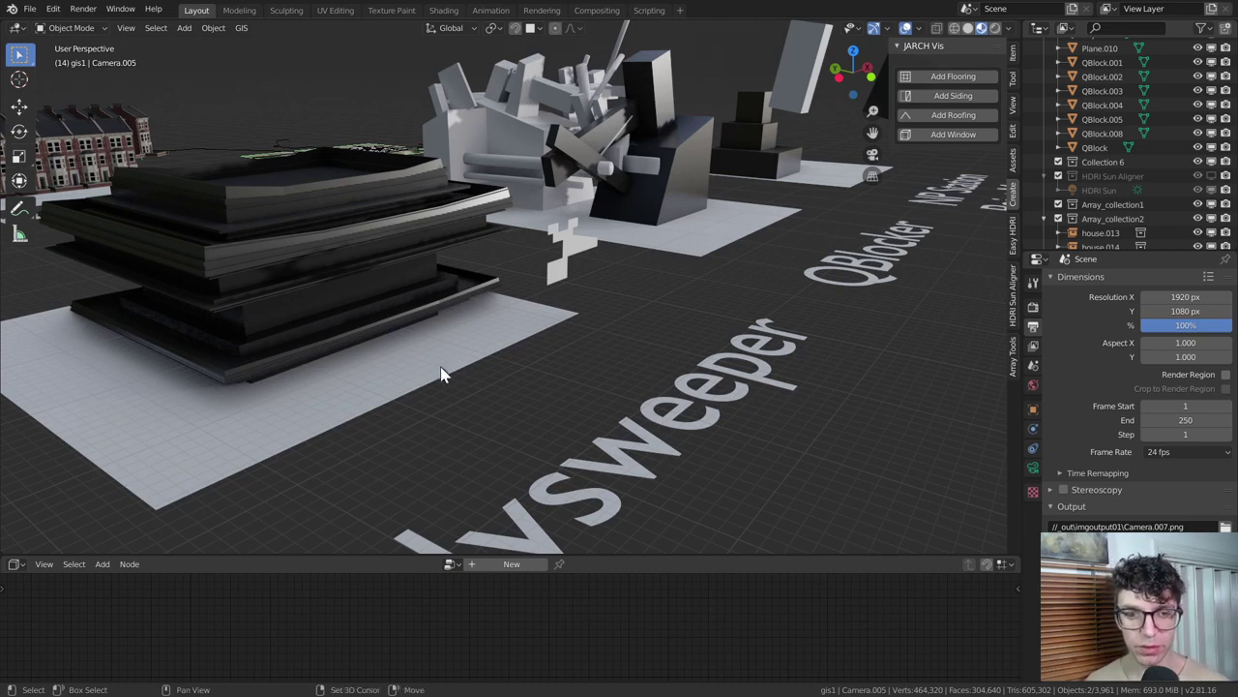
- Add a mesh plane beside the Polysweeper display model, scale it about 4.9 times and shift it toward the Polysweeper label
key(shift+a)
mouse_move(443, 354)
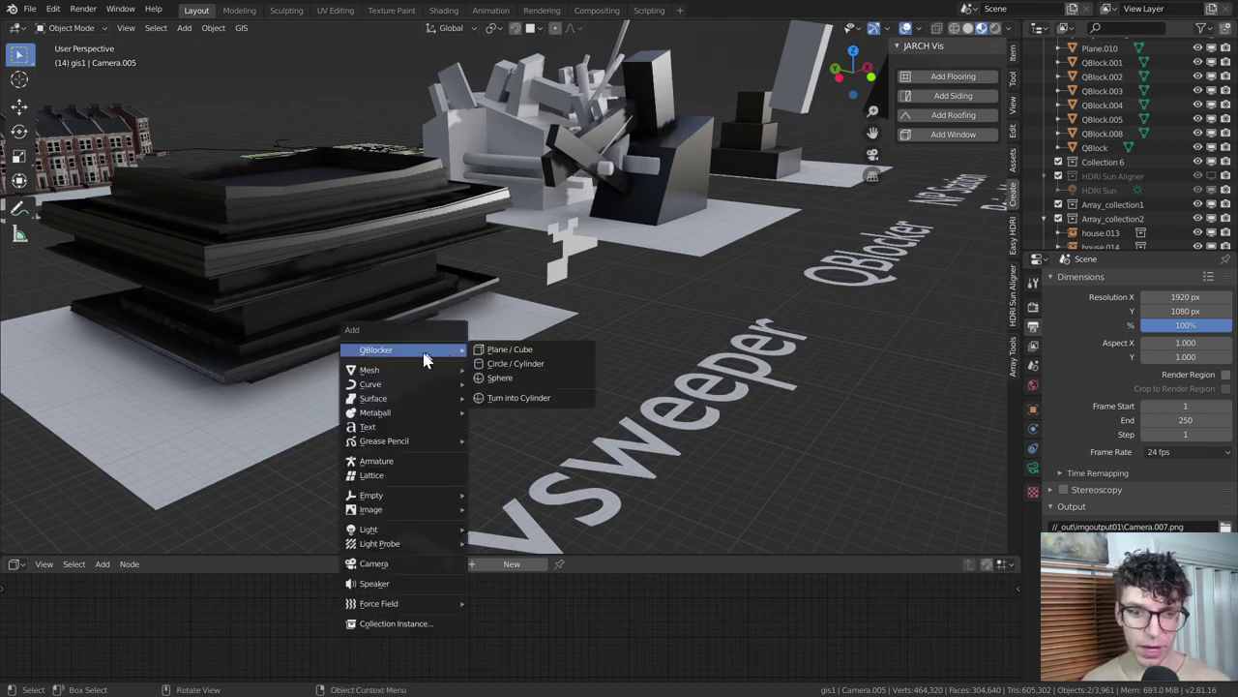
mouse_move(410, 373)
click(474, 373)
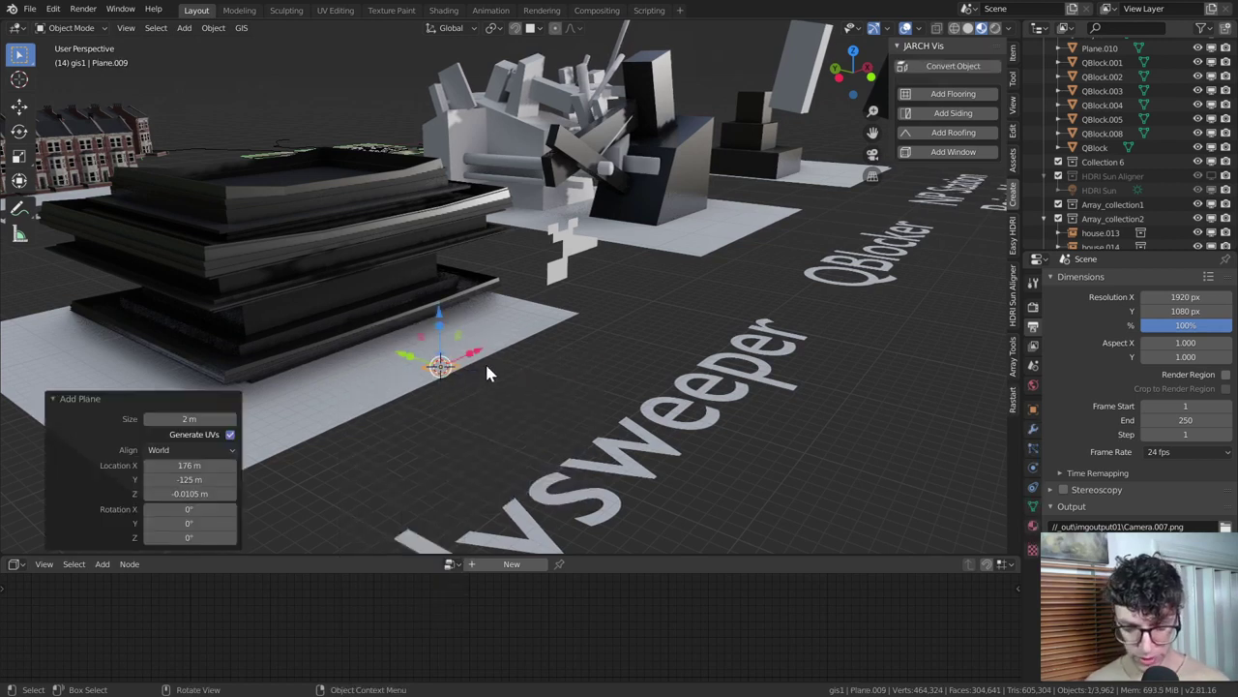
key(s)
click(431, 357)
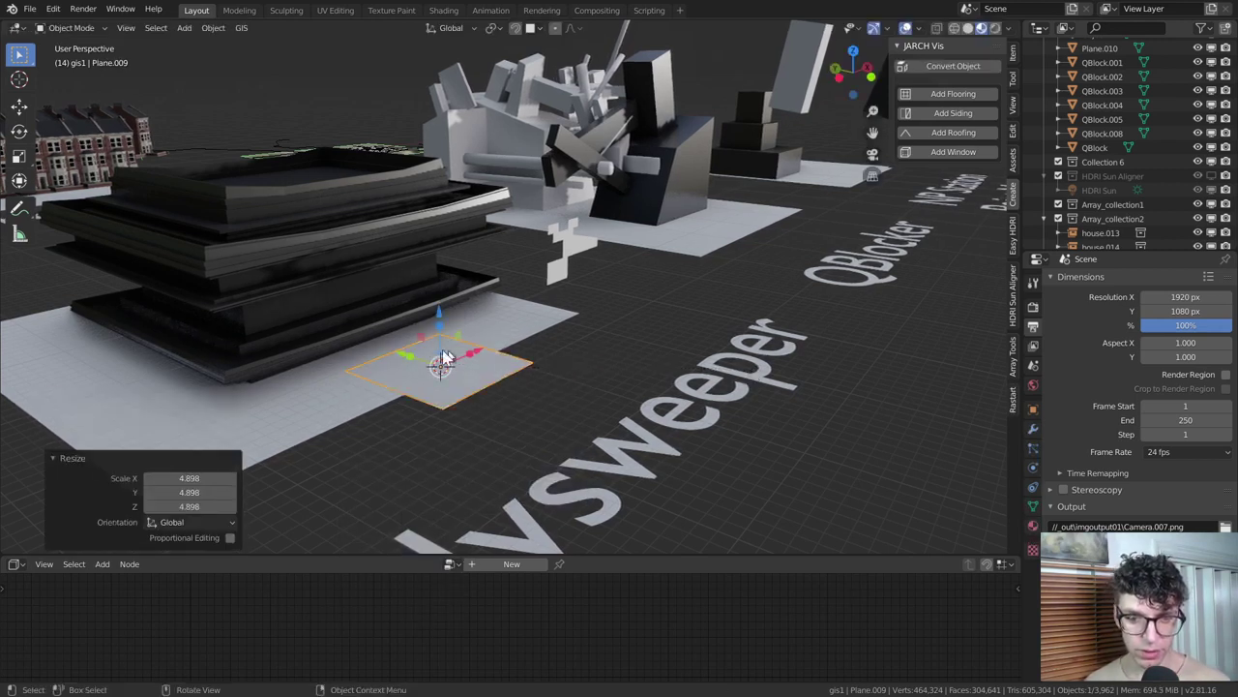
drag(403, 355, 457, 380)
- Extrude the new plane upward about 8.5 m to form a block
key(Tab)
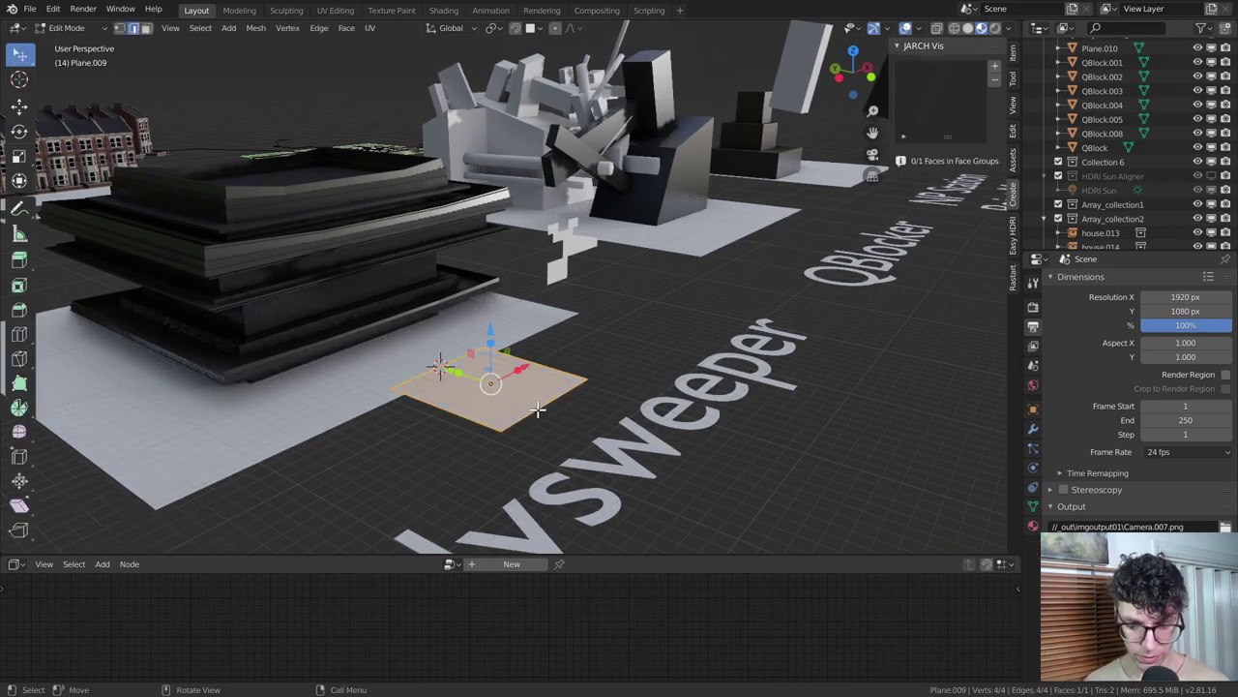
key(e)
click(499, 362)
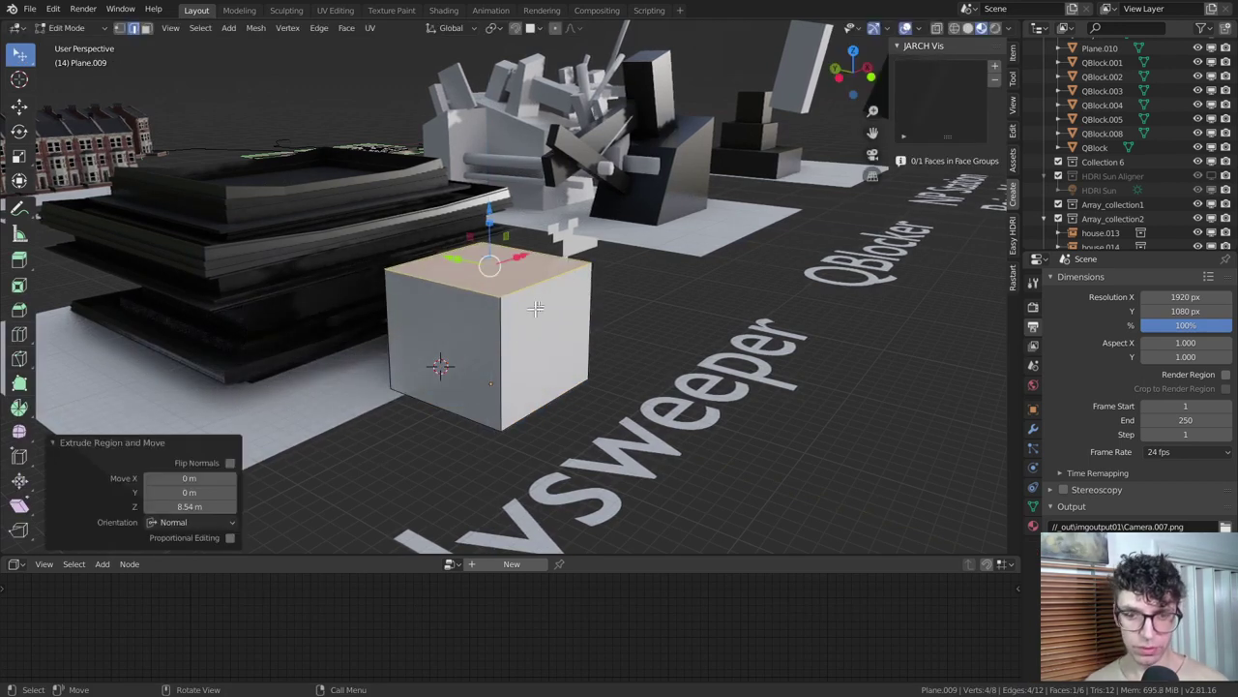
- Add two horizontal loop cuts around the upper part of the block, with slide factors of about 0.64 and -0.61
key(ctrl+r)
click(499, 366)
click(504, 368)
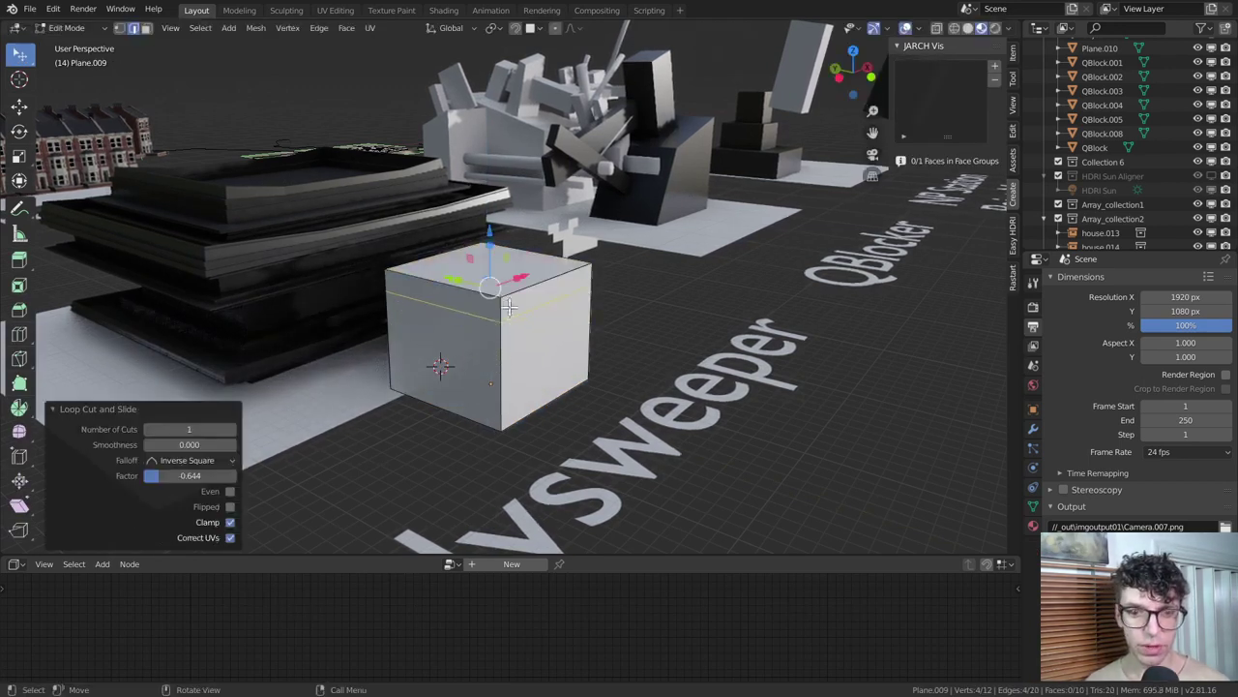
key(ctrl+r)
click(500, 338)
click(545, 329)
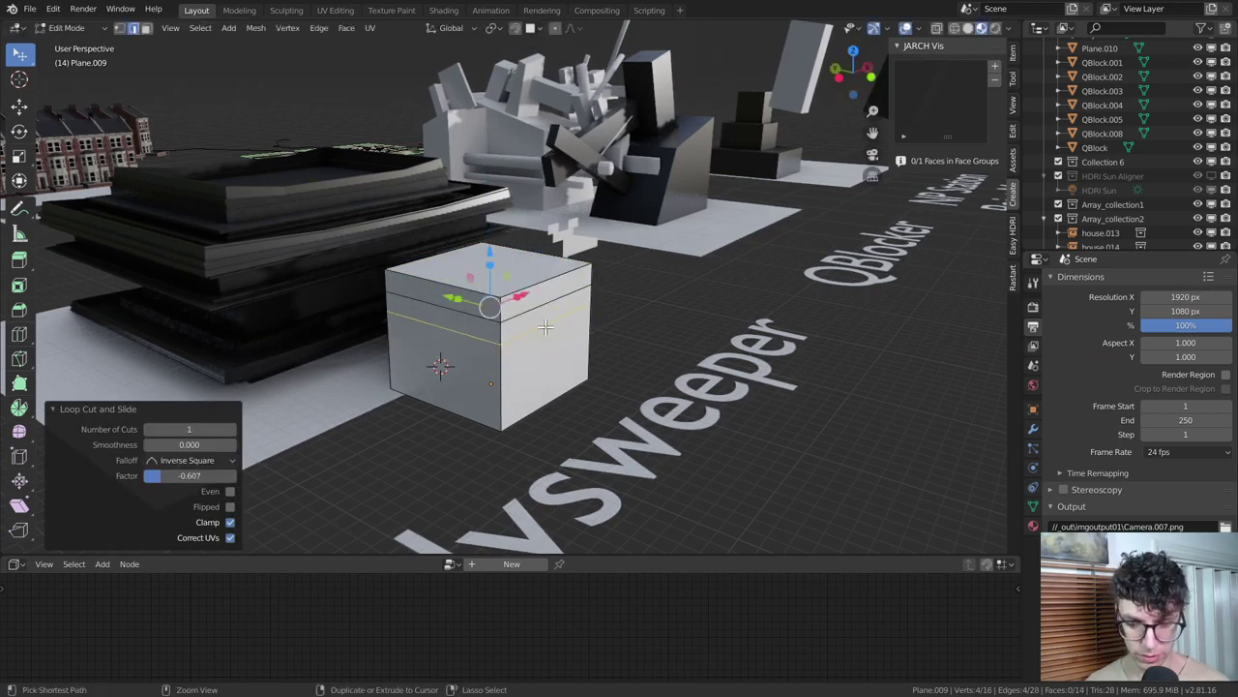
- Add four evenly spaced vertical loop cuts through the block in each of its two horizontal directions
key(ctrl+r)
scroll(541, 304, up, 3)
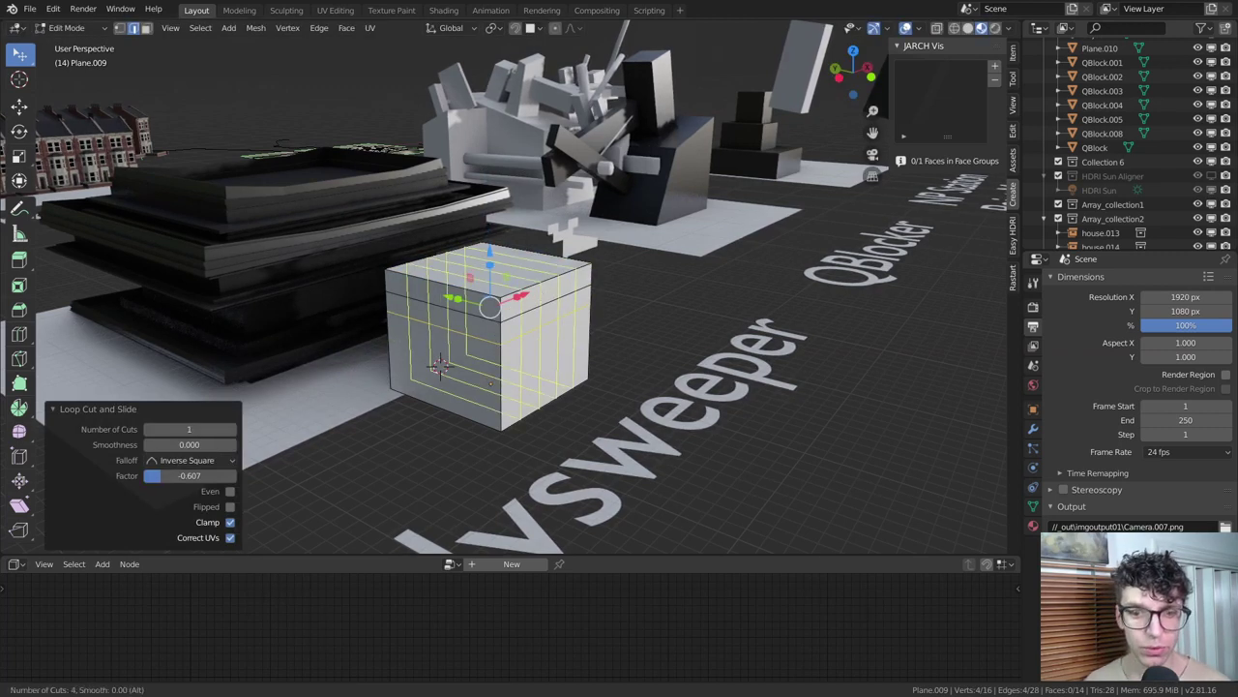
click(537, 300)
right_click(536, 301)
key(ctrl+r)
scroll(425, 284, up, 2)
click(426, 283)
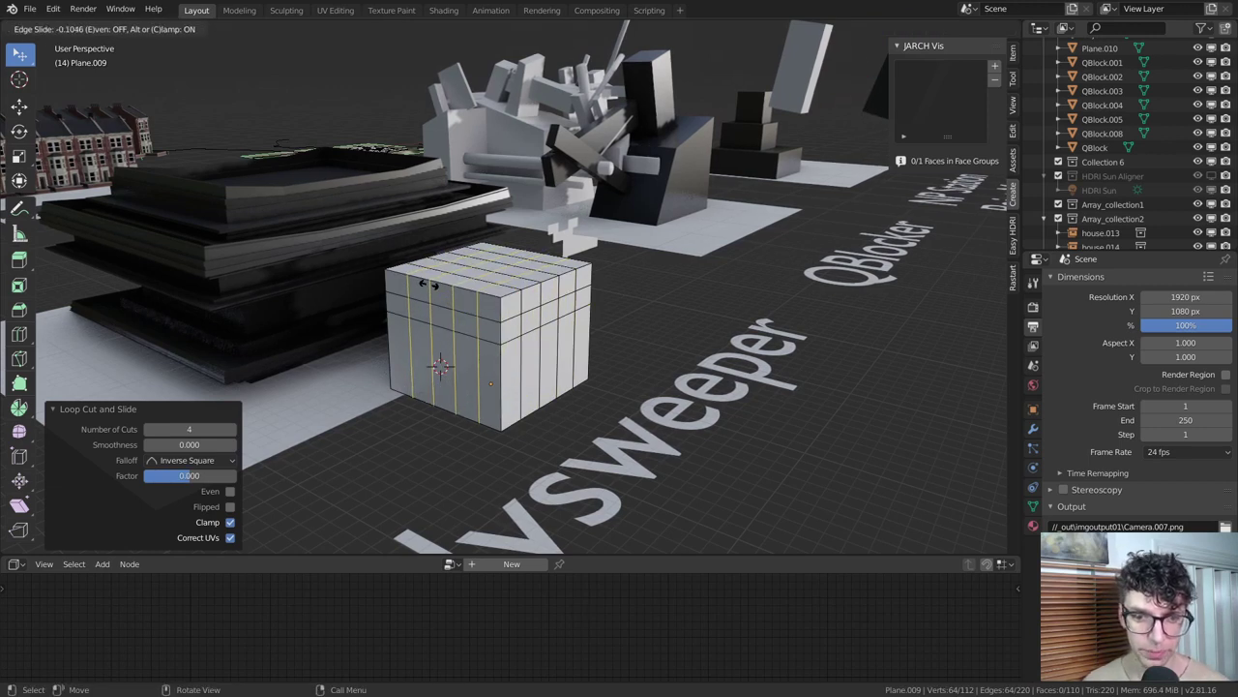
right_click(428, 283)
key(Tab)
key(Tab)
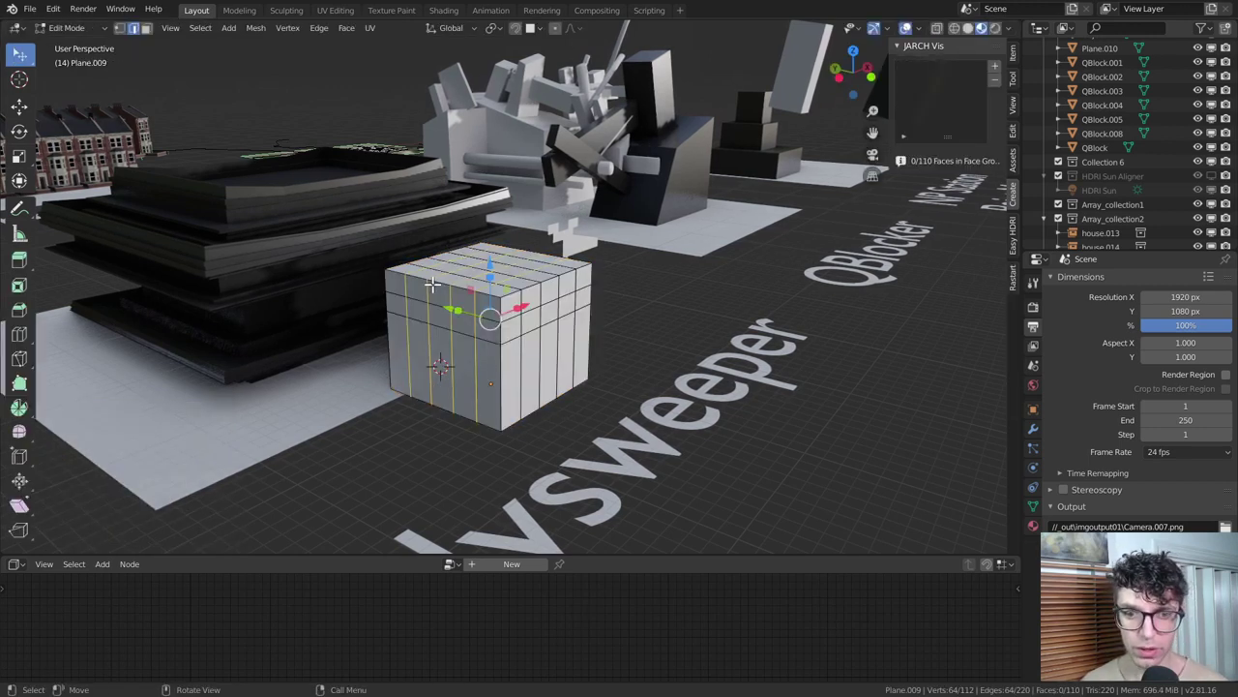
key(Tab)
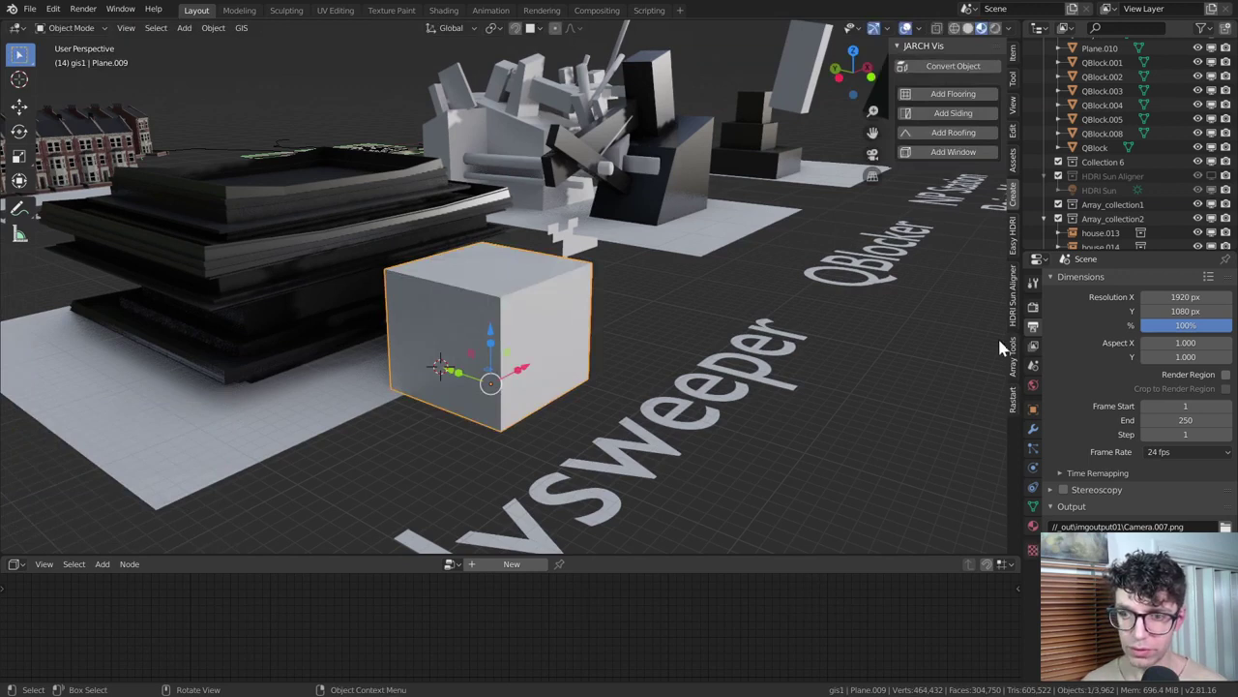
click(1014, 406)
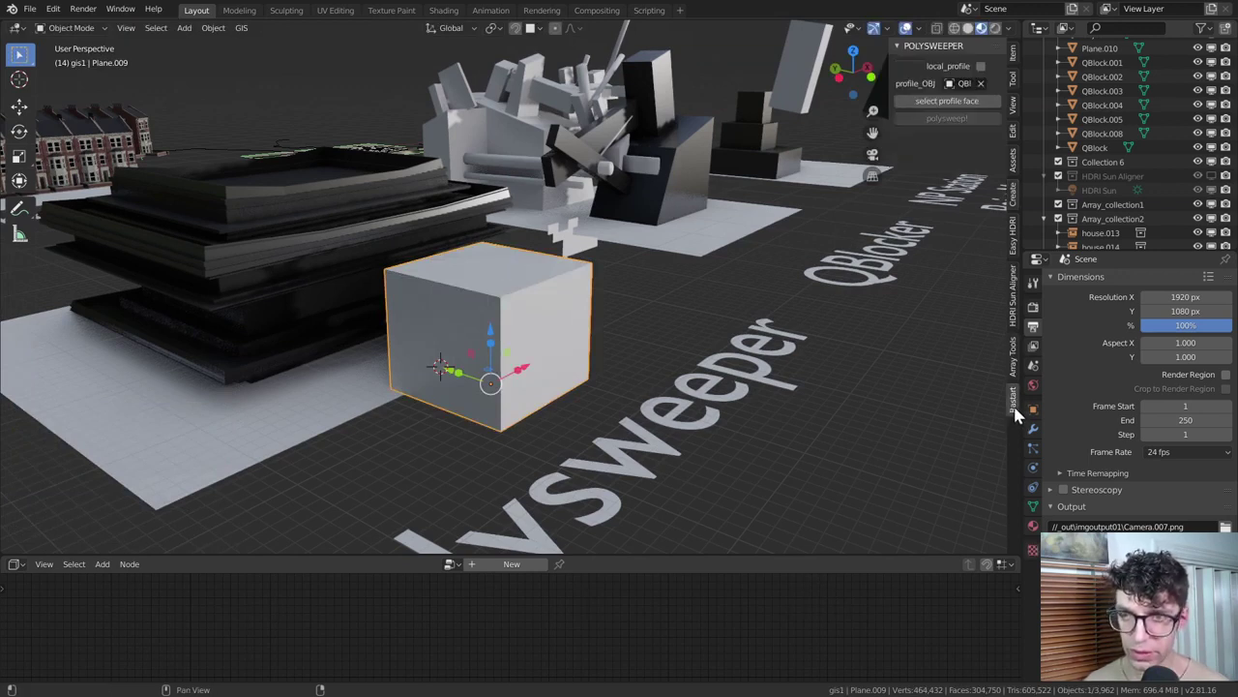
click(981, 84)
click(982, 83)
click(585, 232)
- Select the ring of faces between the two horizontal loop cuts on the new block
middle_drag(586, 232, 650, 310)
drag(559, 452, 511, 465)
middle_drag(511, 465, 491, 387)
click(507, 371)
key(Tab)
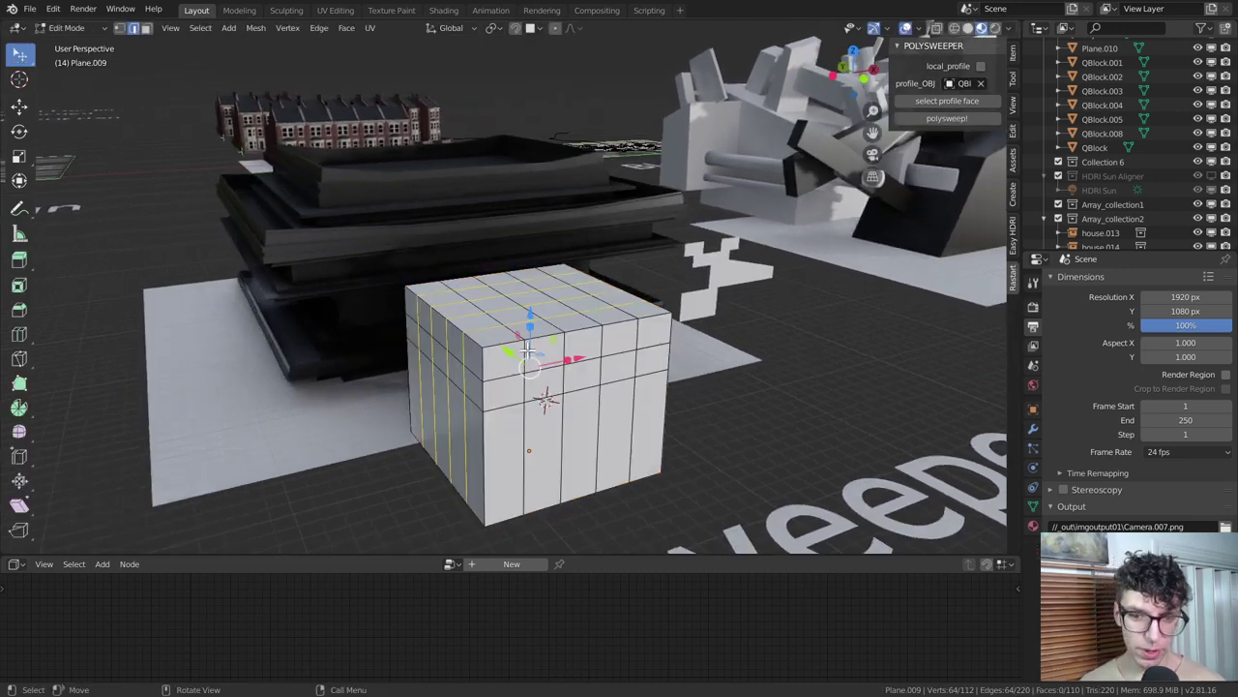
key(alt+a)
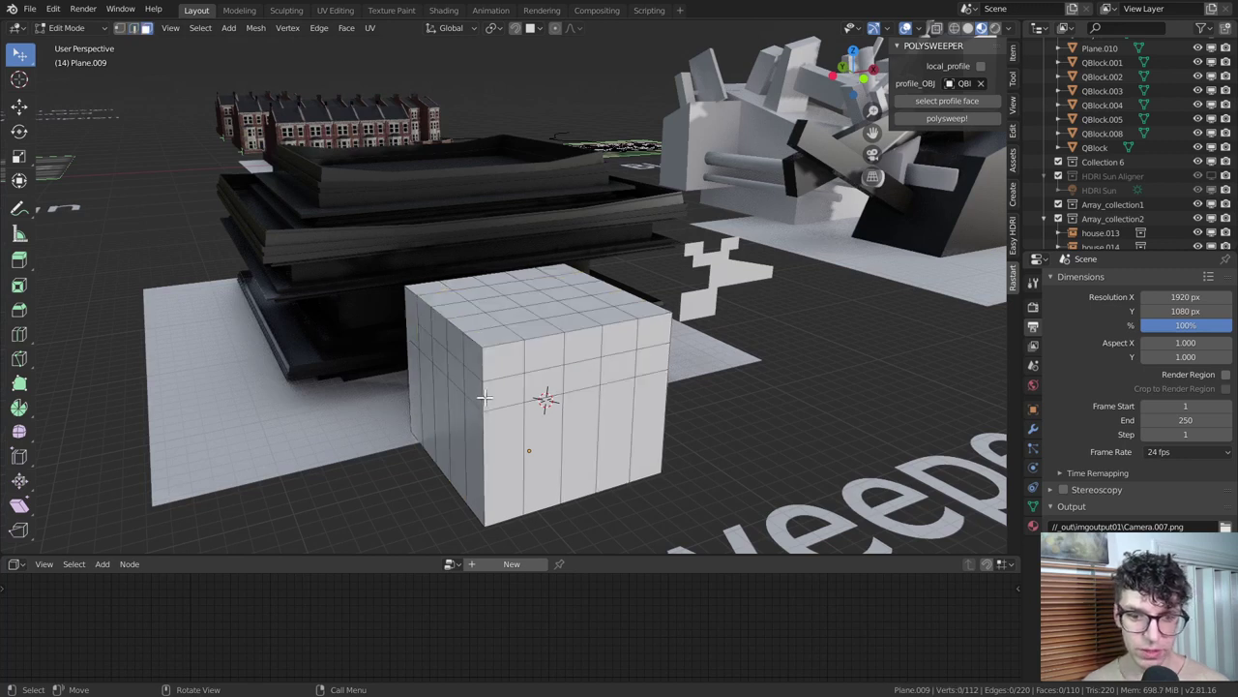
alt+click(484, 393)
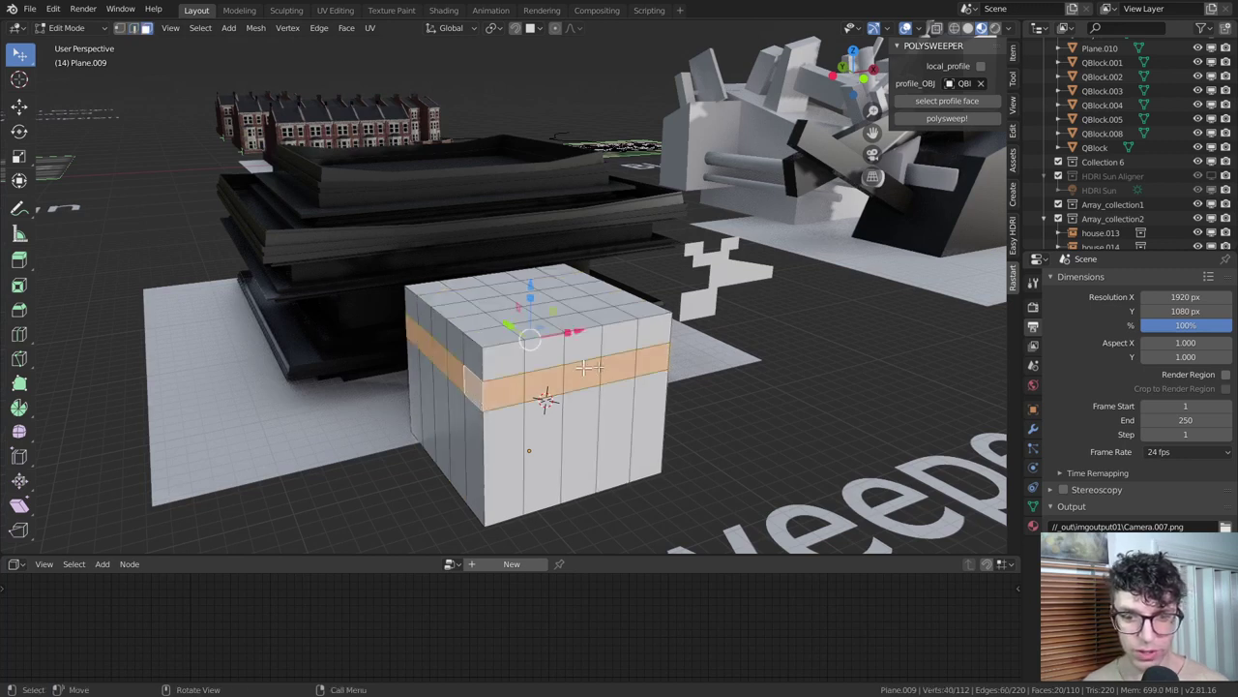
click(947, 101)
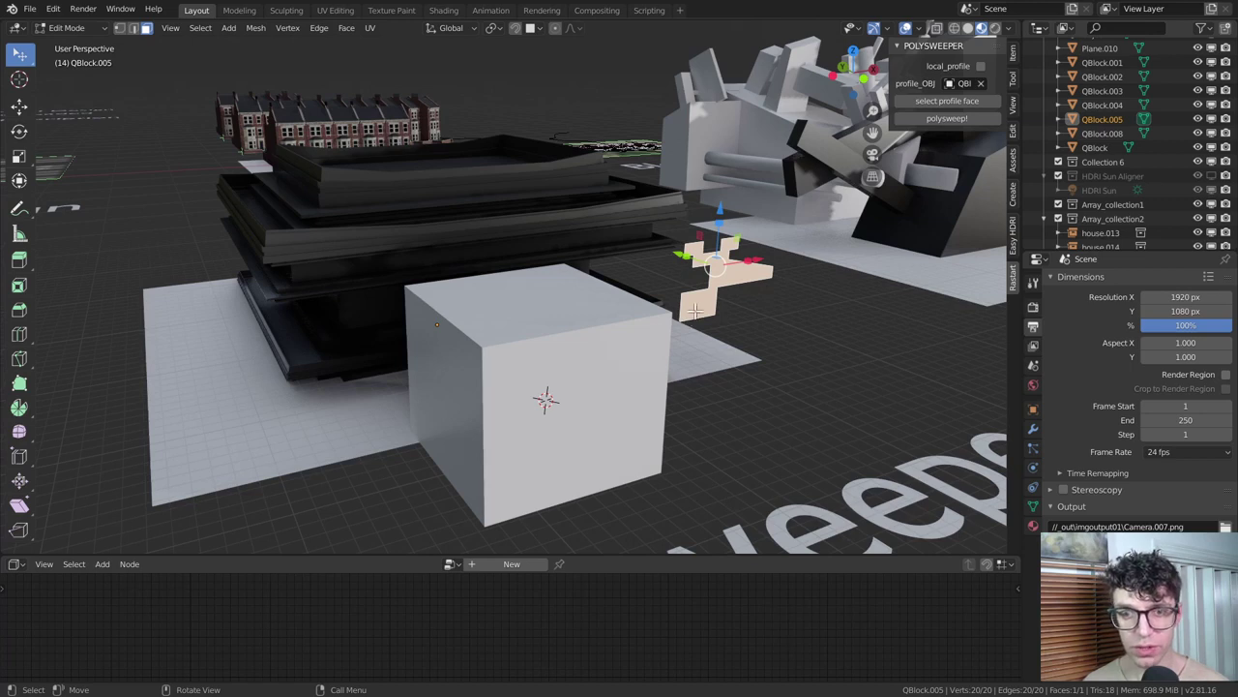
click(934, 102)
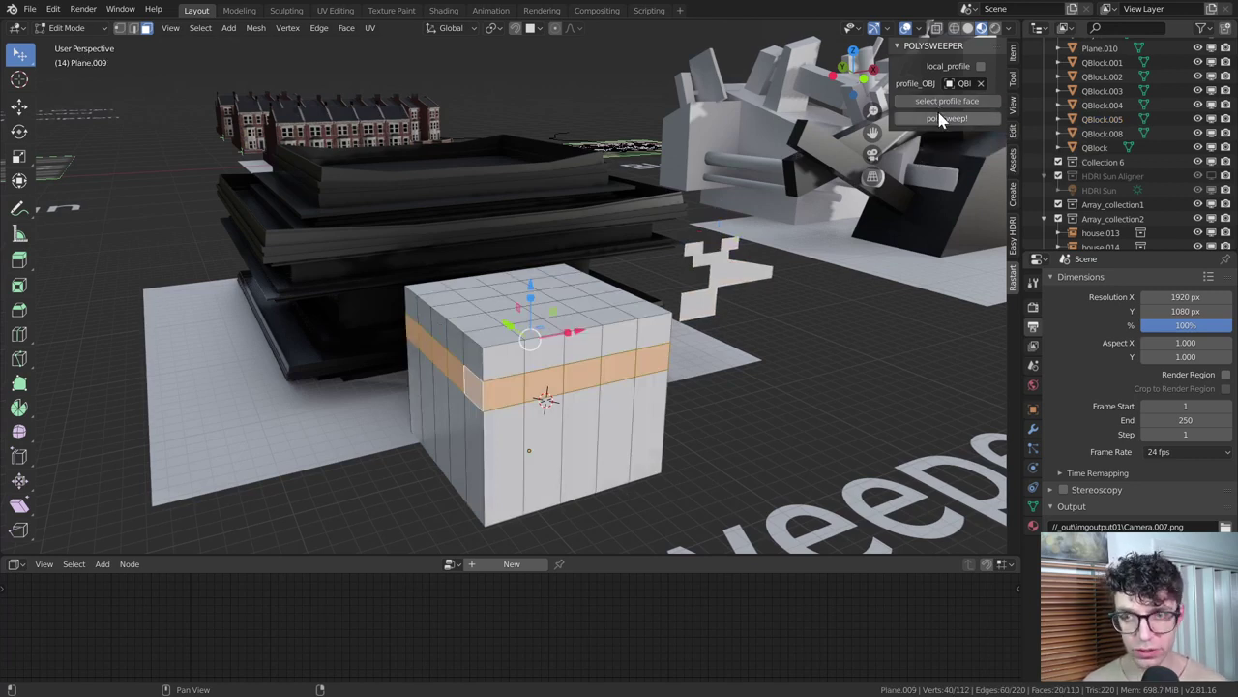
click(945, 120)
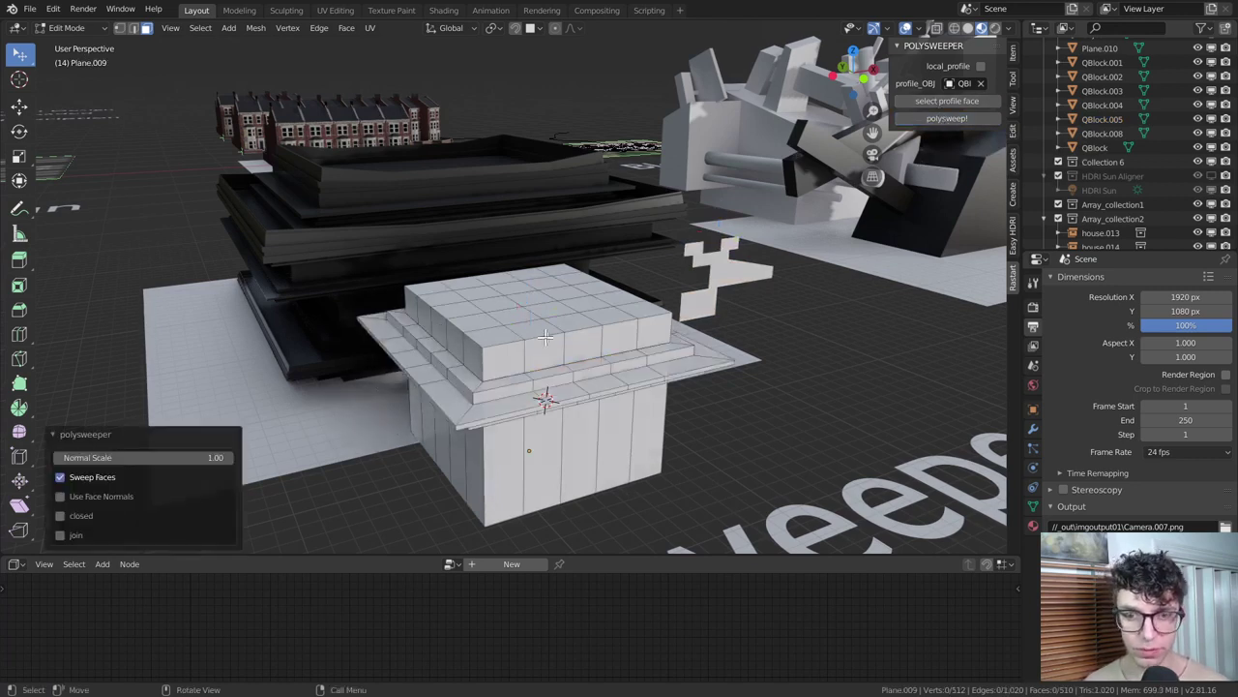
- Polysweep the profile three more times, each time along an outer face ring of the newly swept ledge
middle_drag(544, 337, 629, 388)
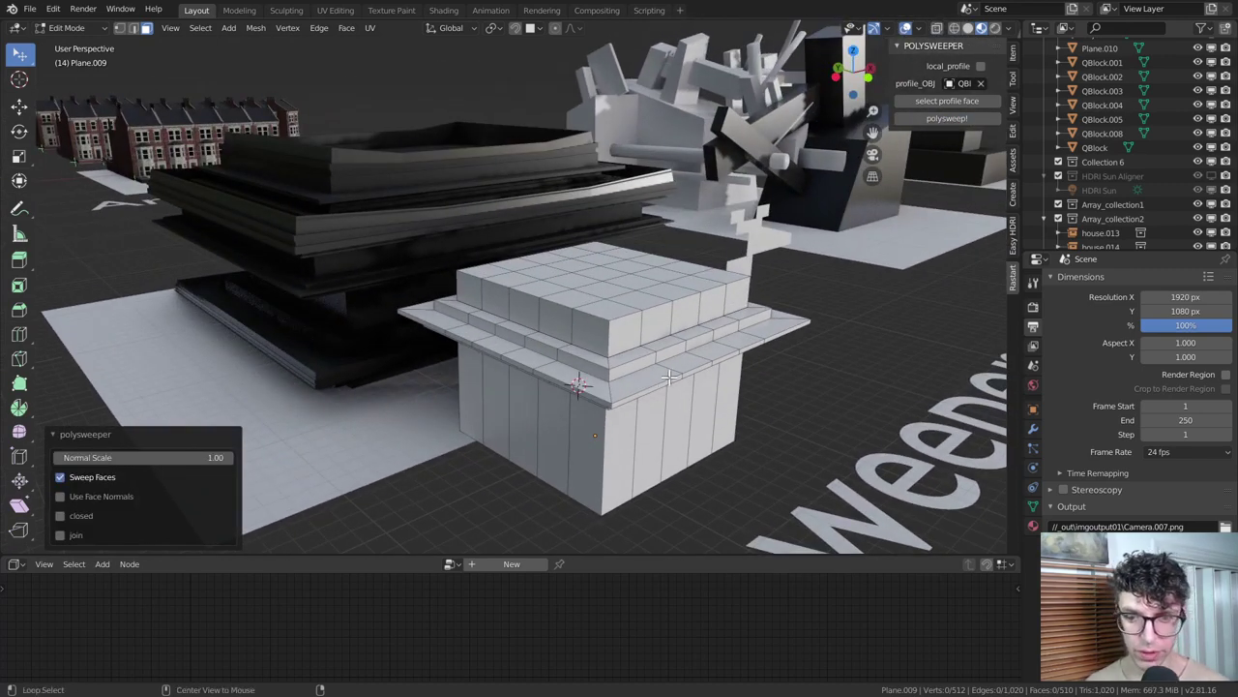
alt+click(672, 368)
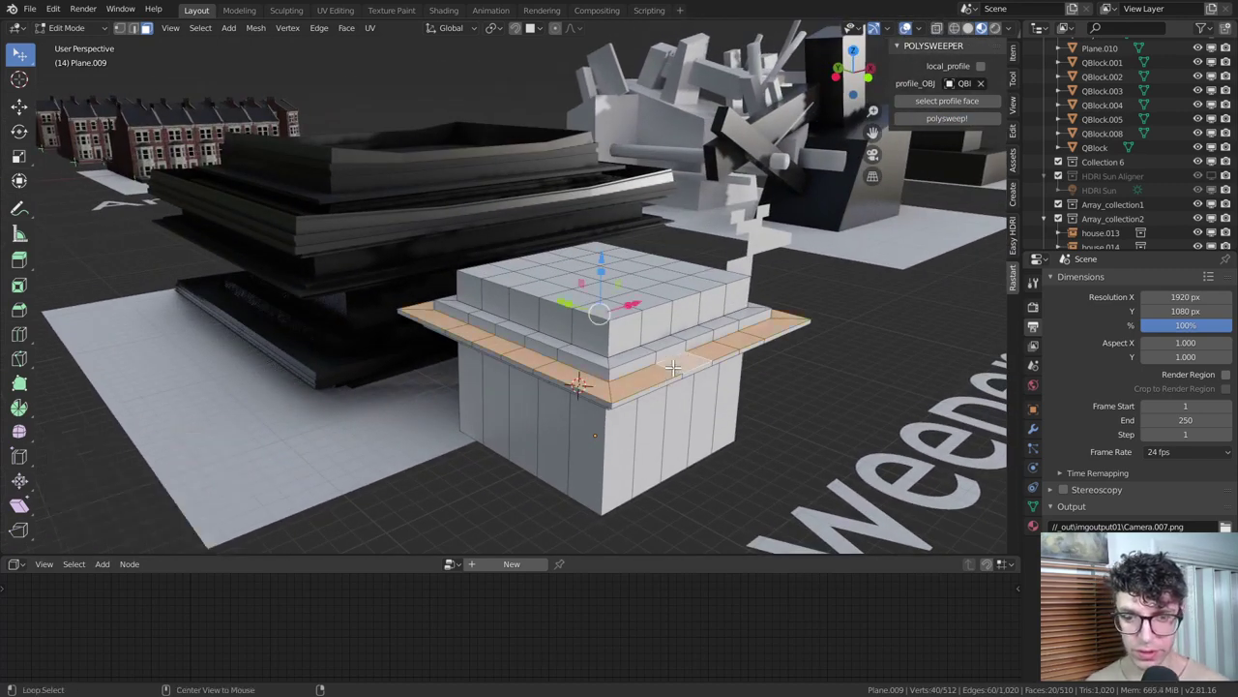
click(946, 118)
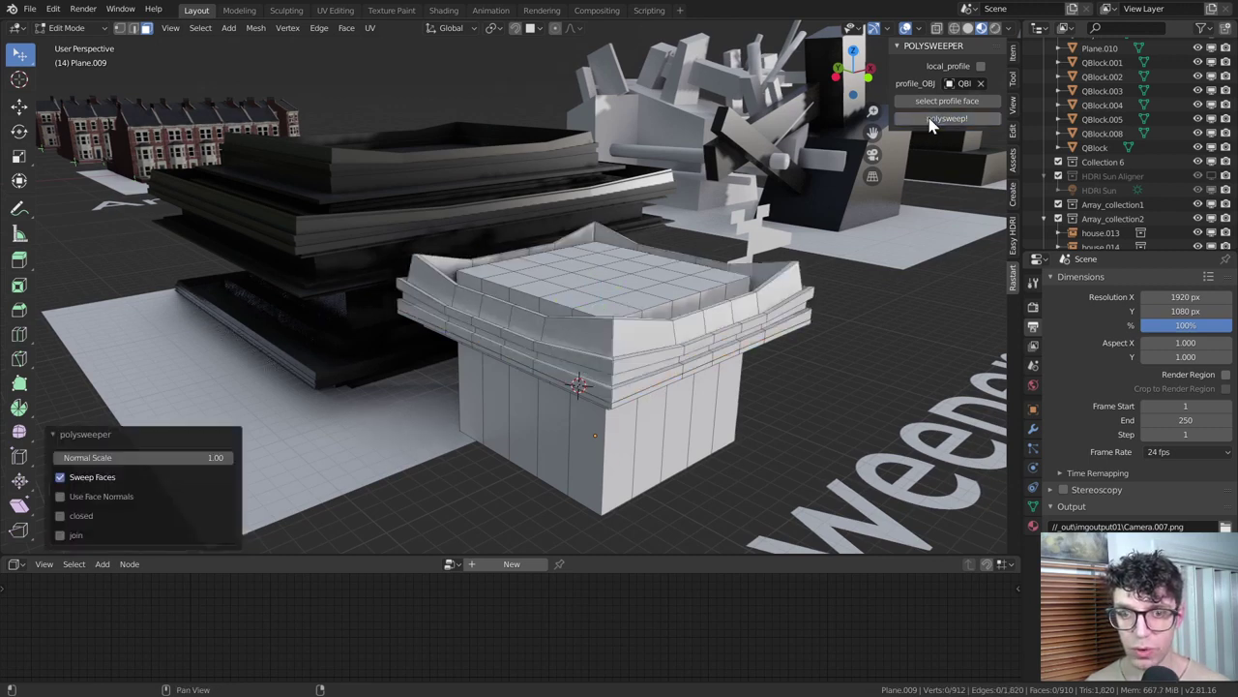
alt+click(669, 332)
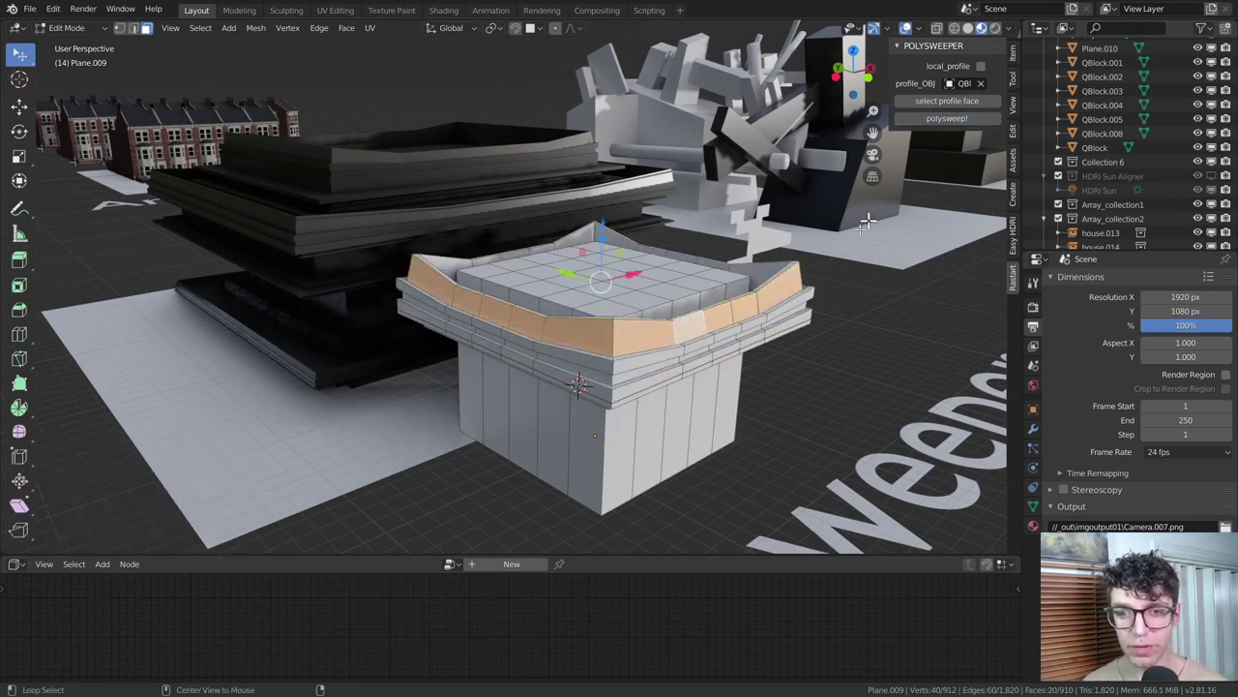
click(945, 118)
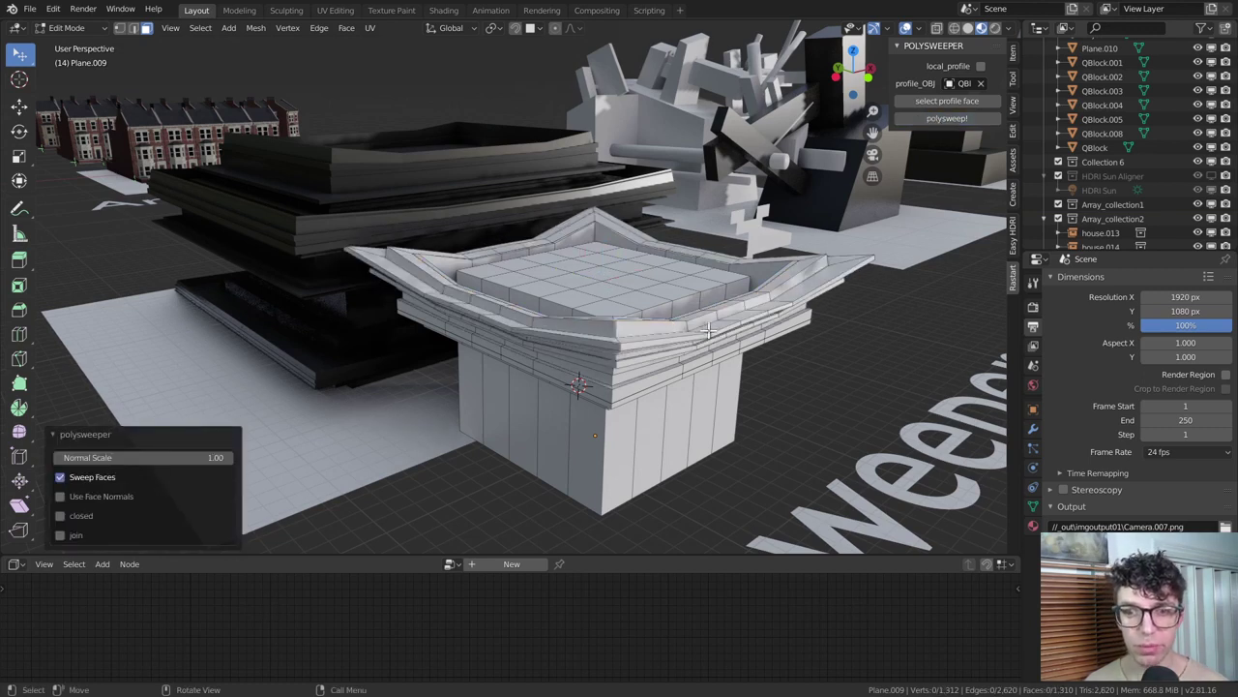
alt+click(761, 310)
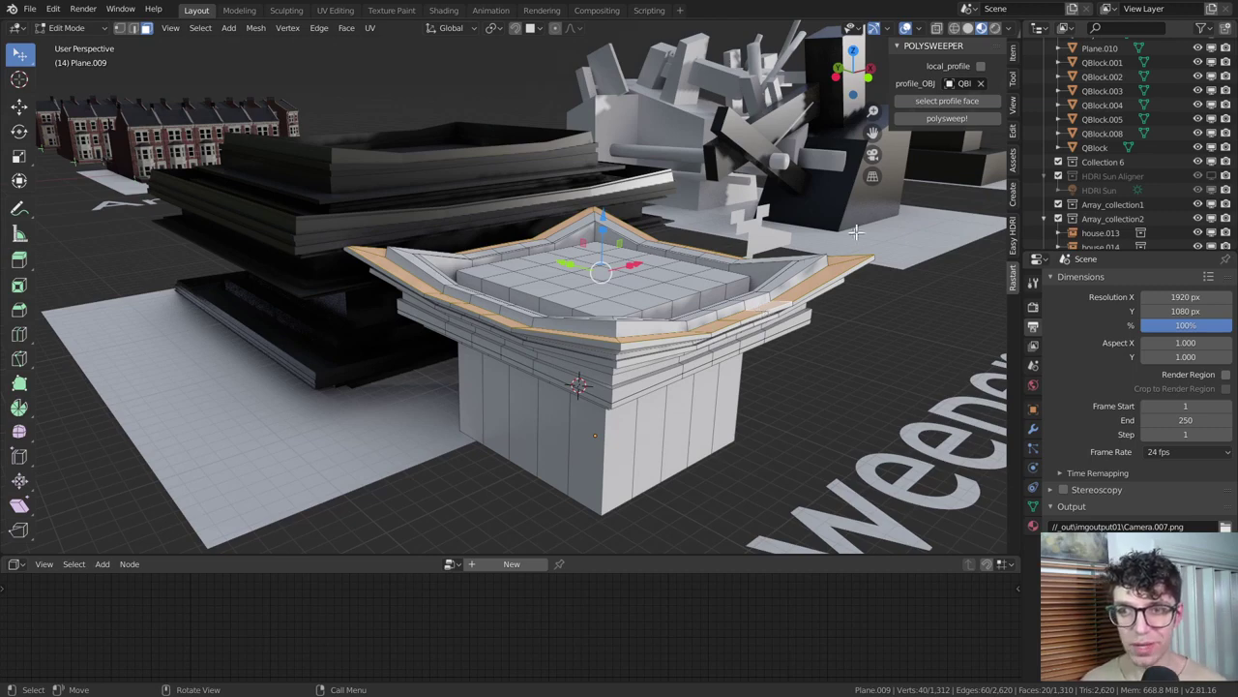
click(937, 119)
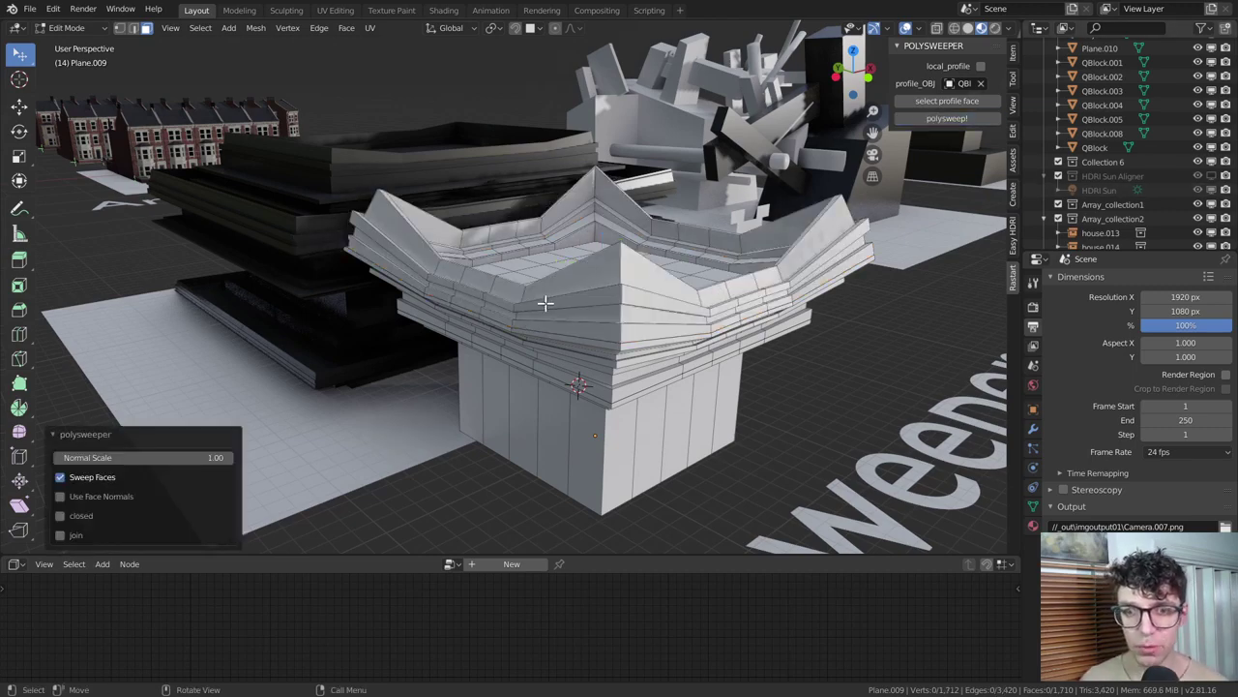
- Clear the QBlocker display by deleting the pale leaning block and hiding the dark floating block and the pale cluster of shapes
scroll(541, 306, down, 3)
shift+scroll(540, 307, right, 5)
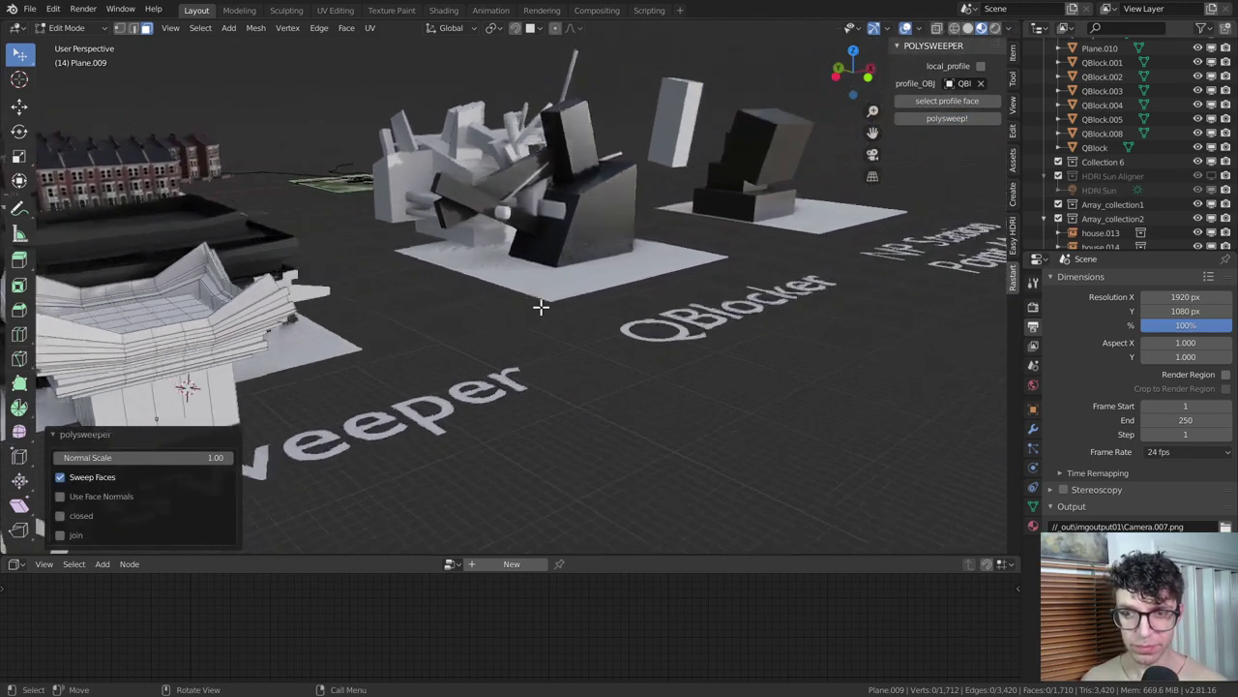
scroll(541, 306, up, 4)
middle_drag(541, 307, 595, 316)
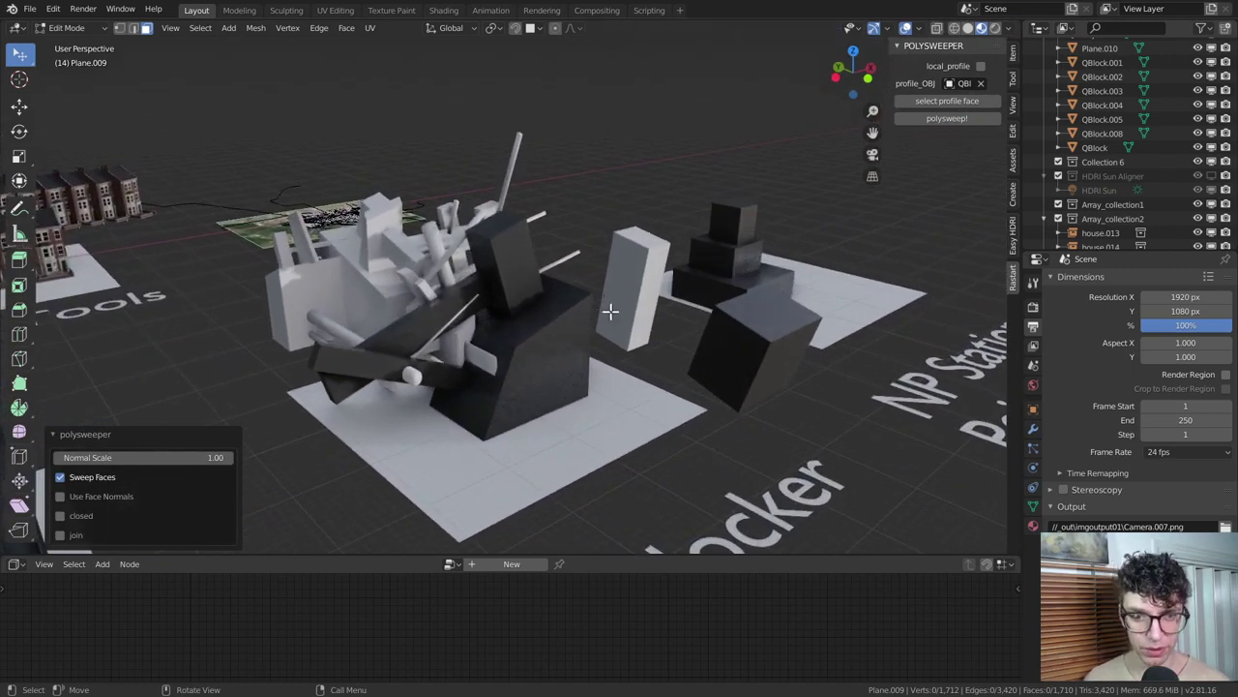
key(Tab)
click(640, 300)
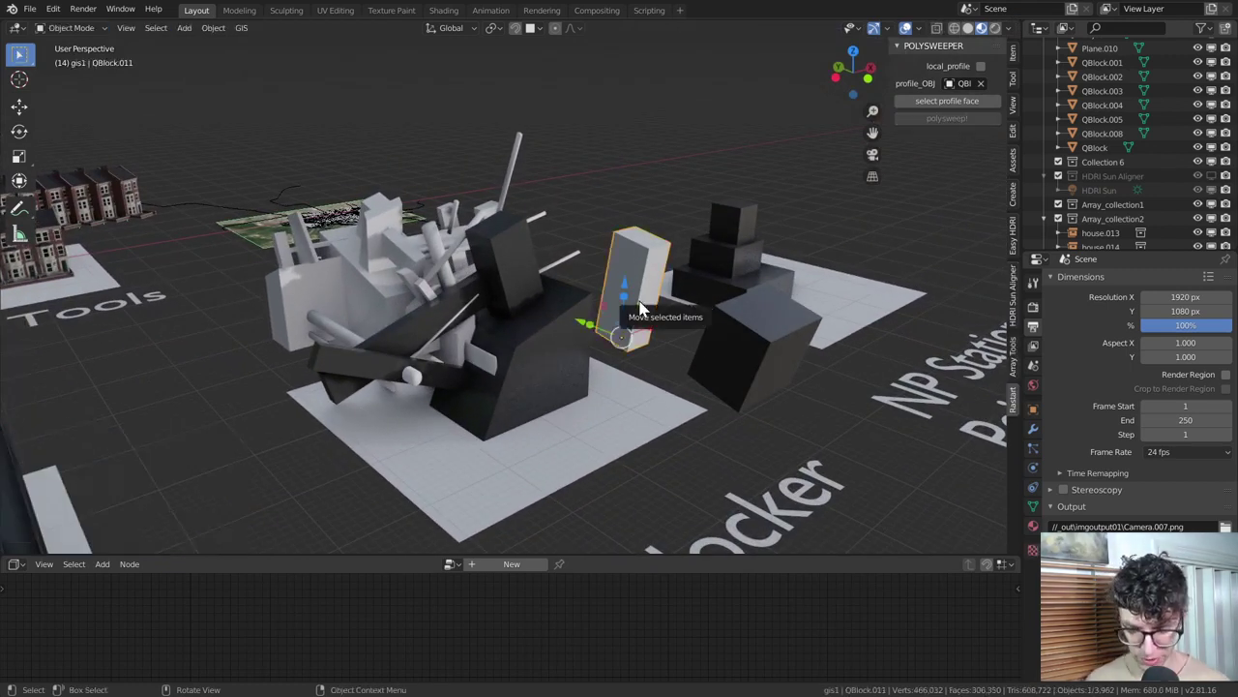
key(Delete)
click(727, 349)
key(h)
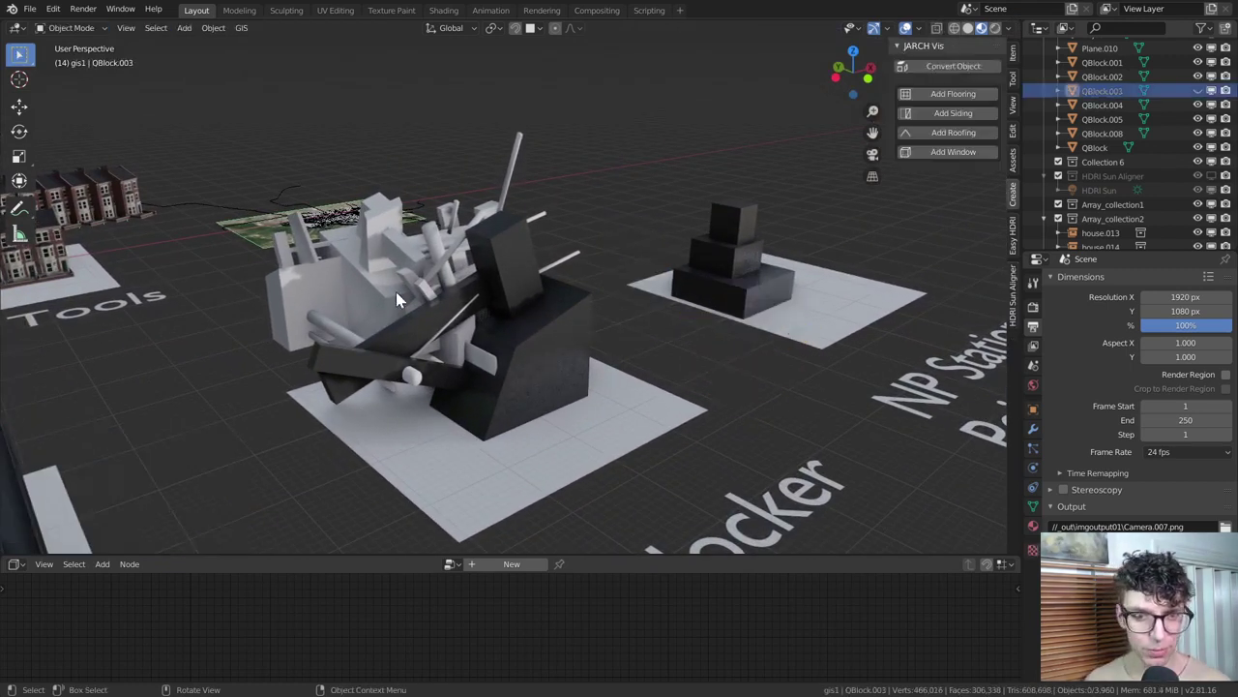
click(394, 289)
key(h)
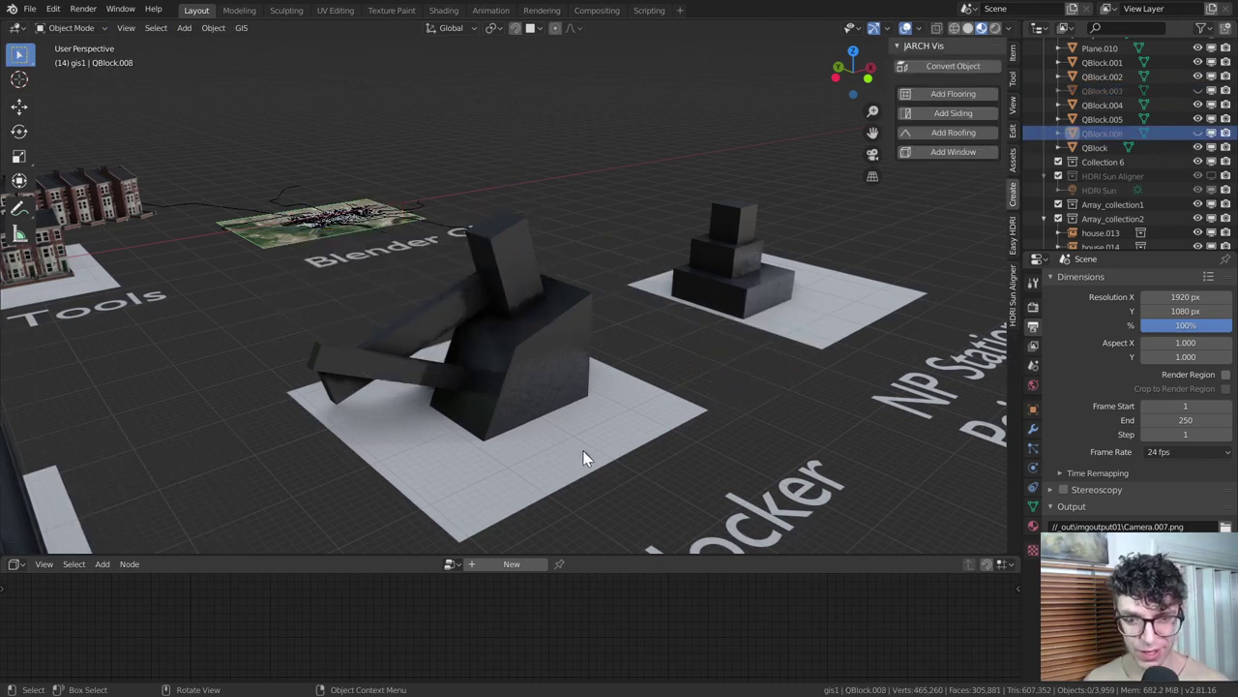
key(shift+a)
mouse_move(564, 428)
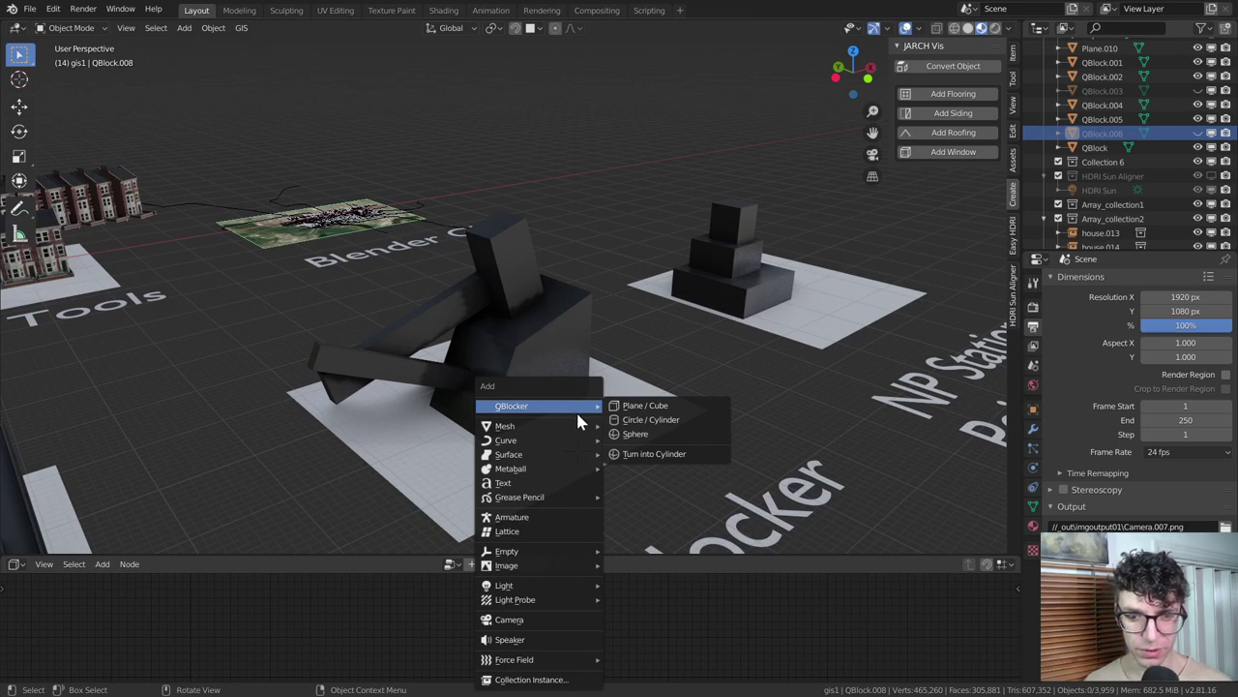
key(Escape)
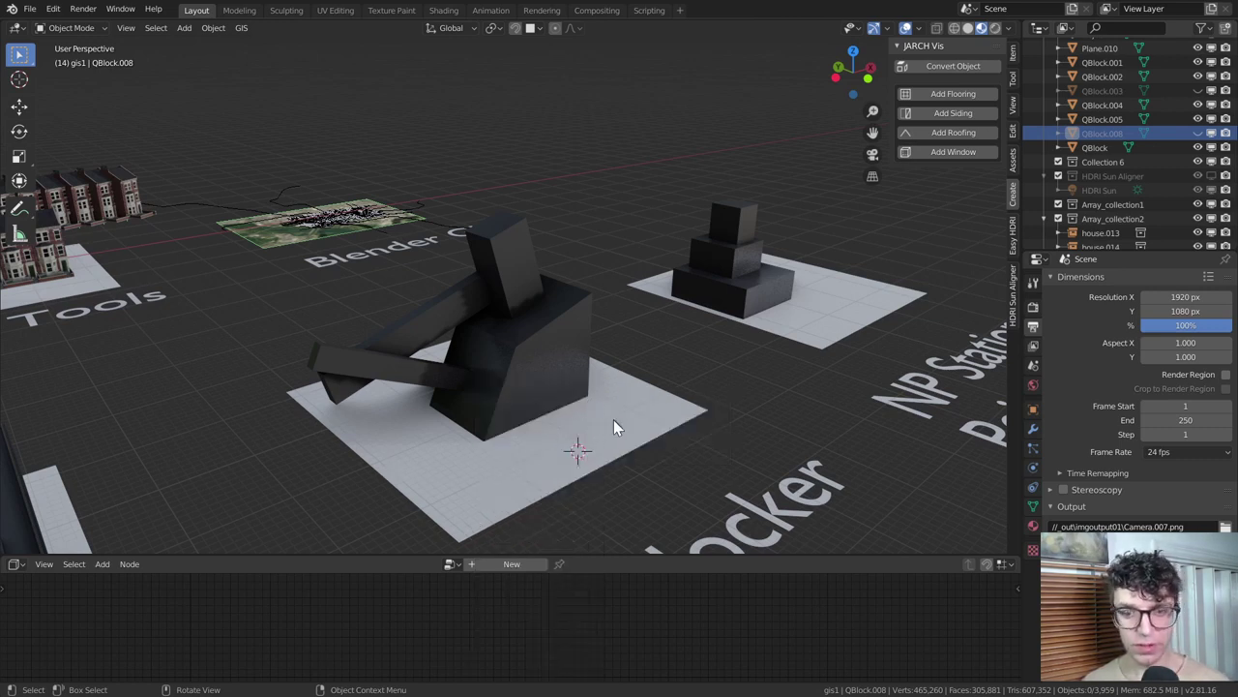
- Draw a QBlocker cube from its corners as an upright block on the display base in front of the dark blocks
key(shift+a)
mouse_move(561, 404)
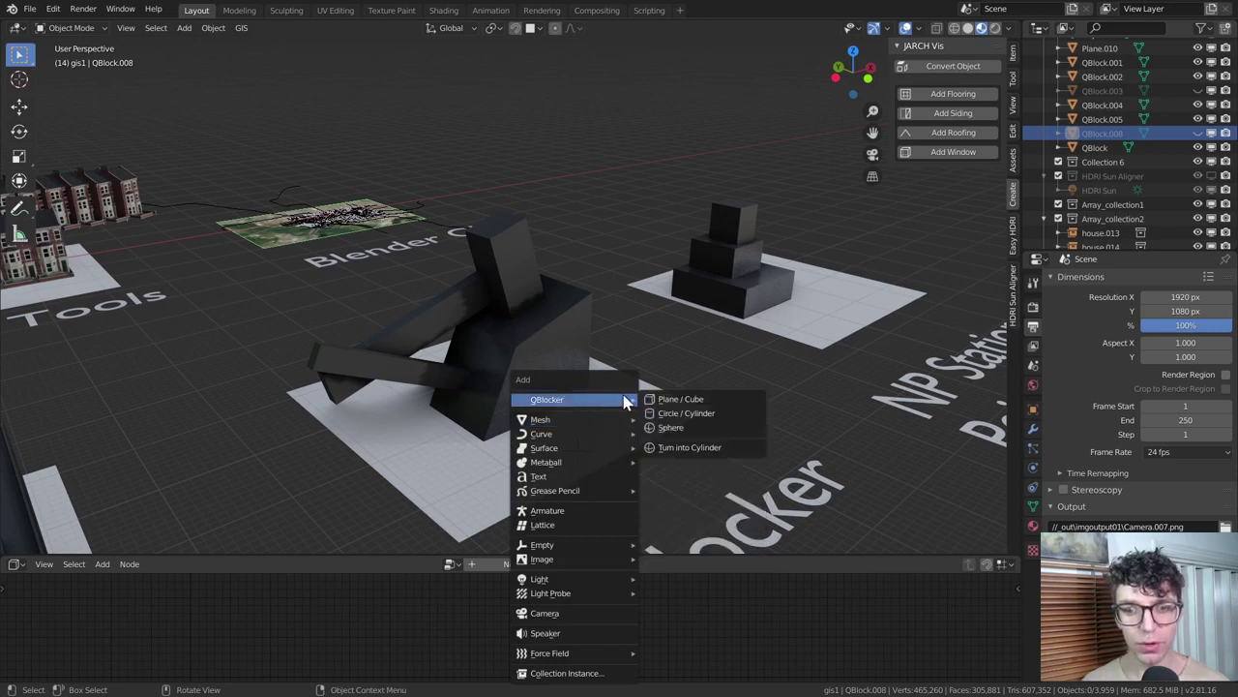
click(667, 399)
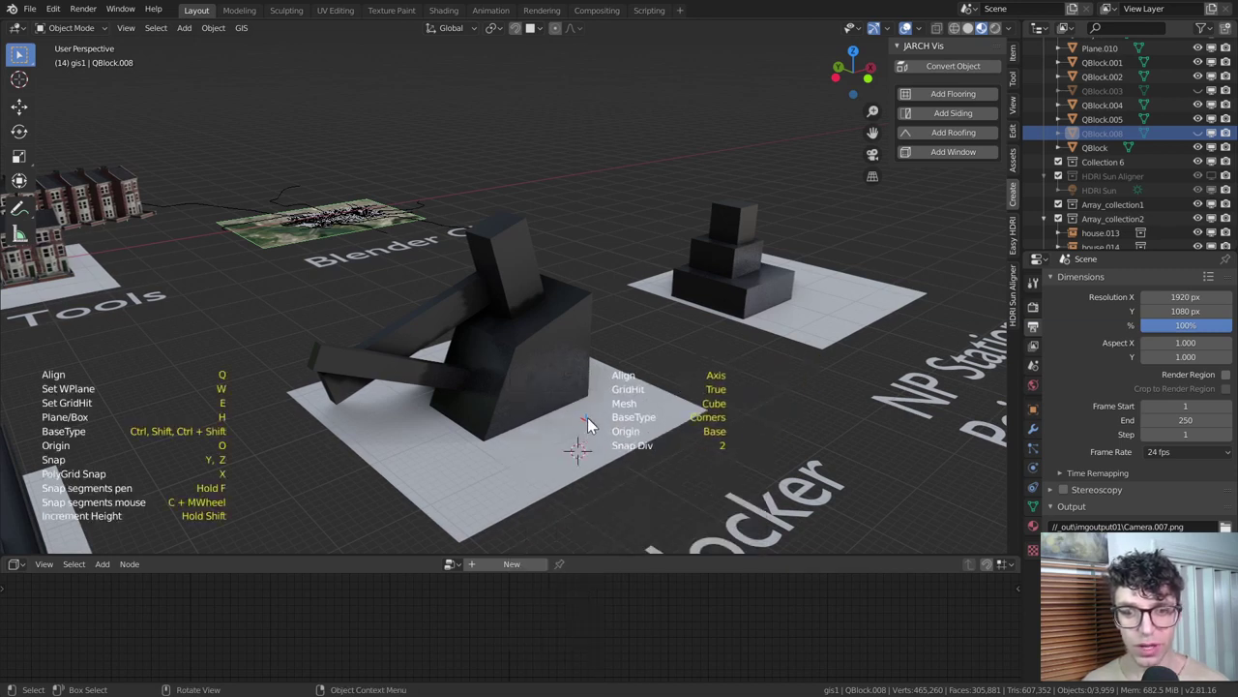
drag(587, 417, 582, 475)
click(616, 347)
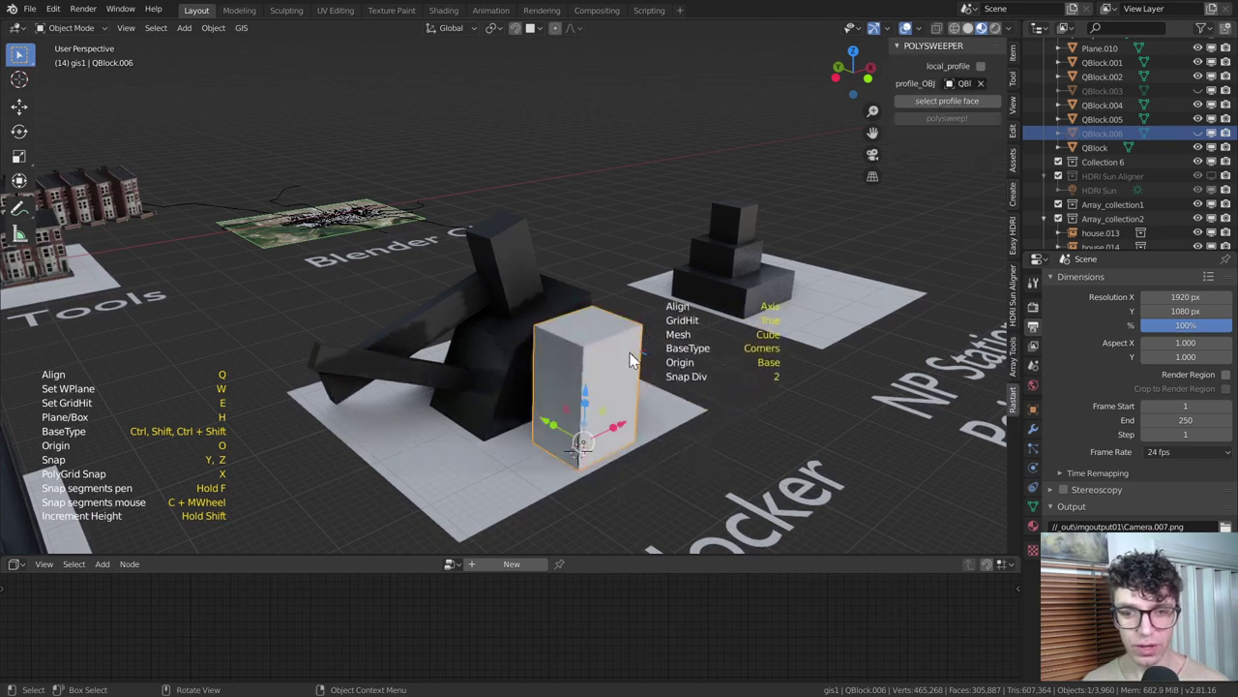
- Draw two QBlocker cubes as horizontal arms, one projecting from the upright block and one along its base, and finish drawing
mouse_move(632, 359)
mouse_down()
mouse_move(608, 415)
mouse_move(666, 441)
mouse_up()
click(714, 450)
click(581, 456)
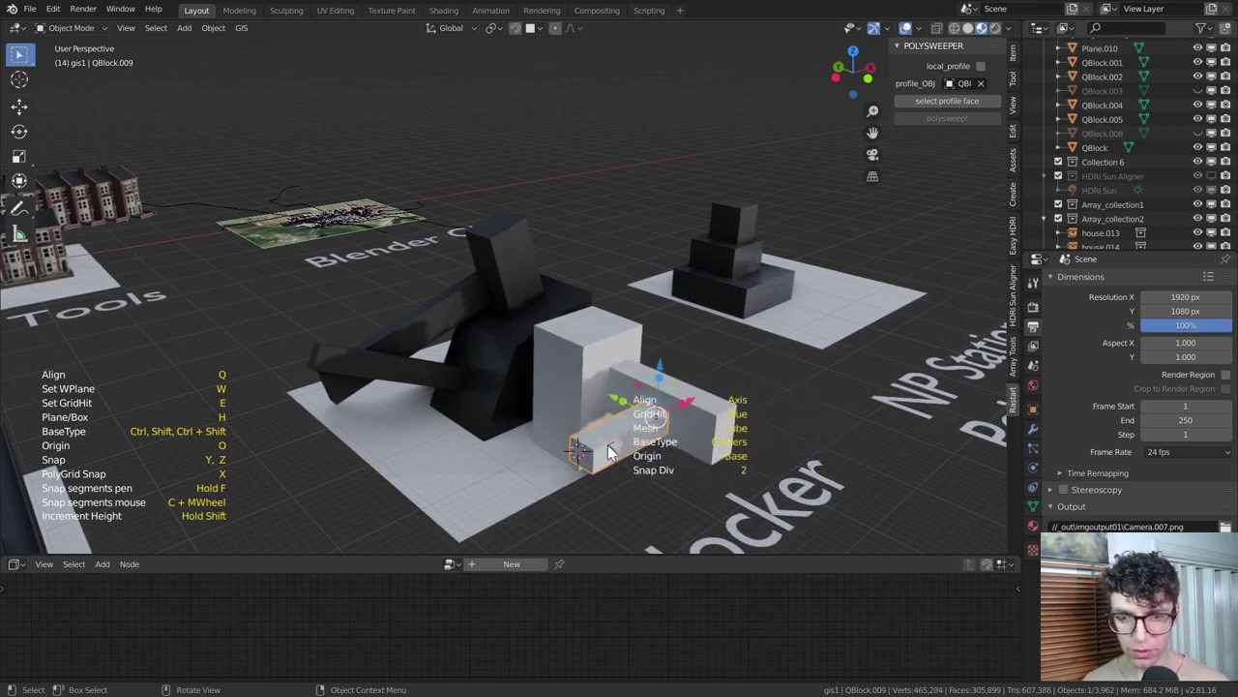
key(Escape)
- Join the two horizontal arms with the upright block into one object
shift+click(697, 435)
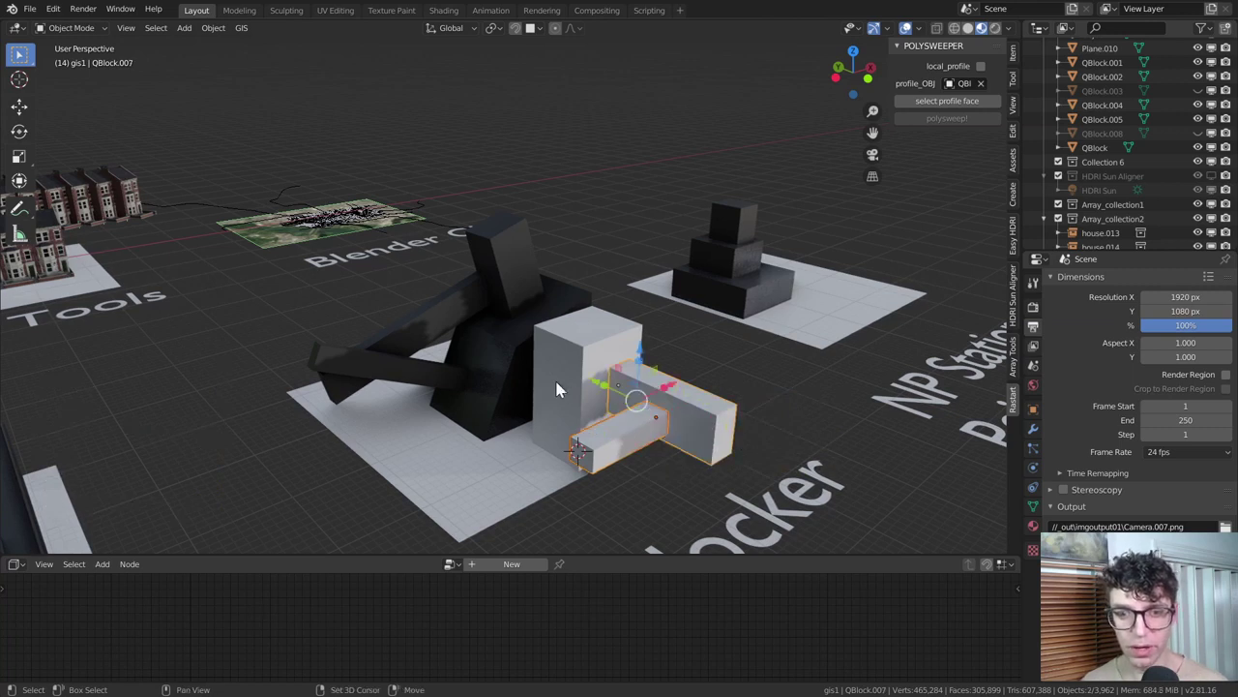
shift+click(556, 389)
key(ctrl+j)
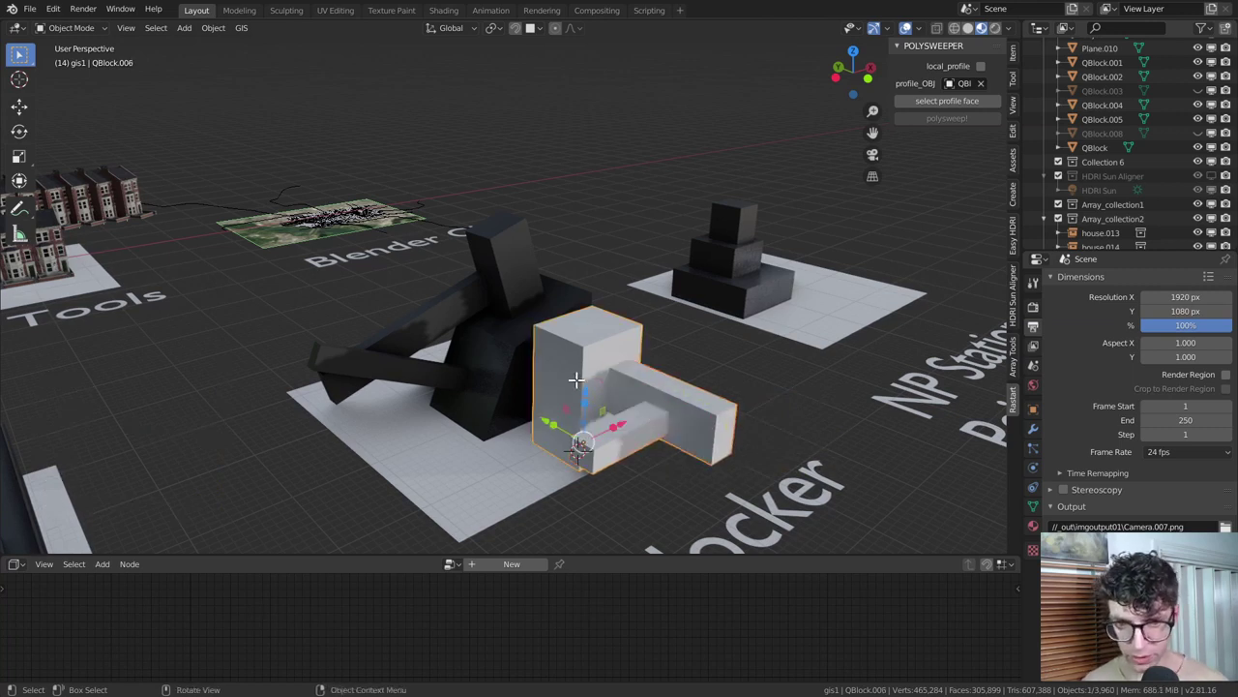
- Edit the joined mesh in edge mode and lower the longer arm's outer top edge along Z to slope it down
key(Tab)
key(2)
click(716, 423)
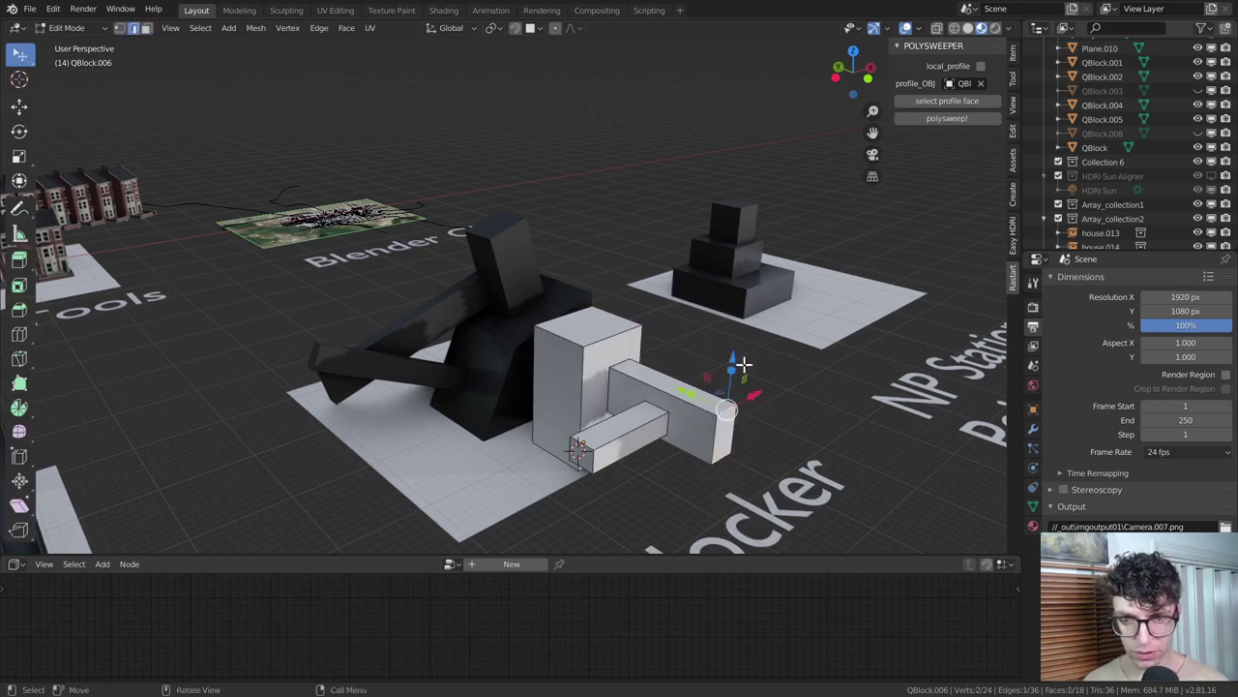
key(g)
key(z)
click(634, 366)
- Raise the upright block's rear top edge along Z and move it about -2.66 m along Y
click(587, 332)
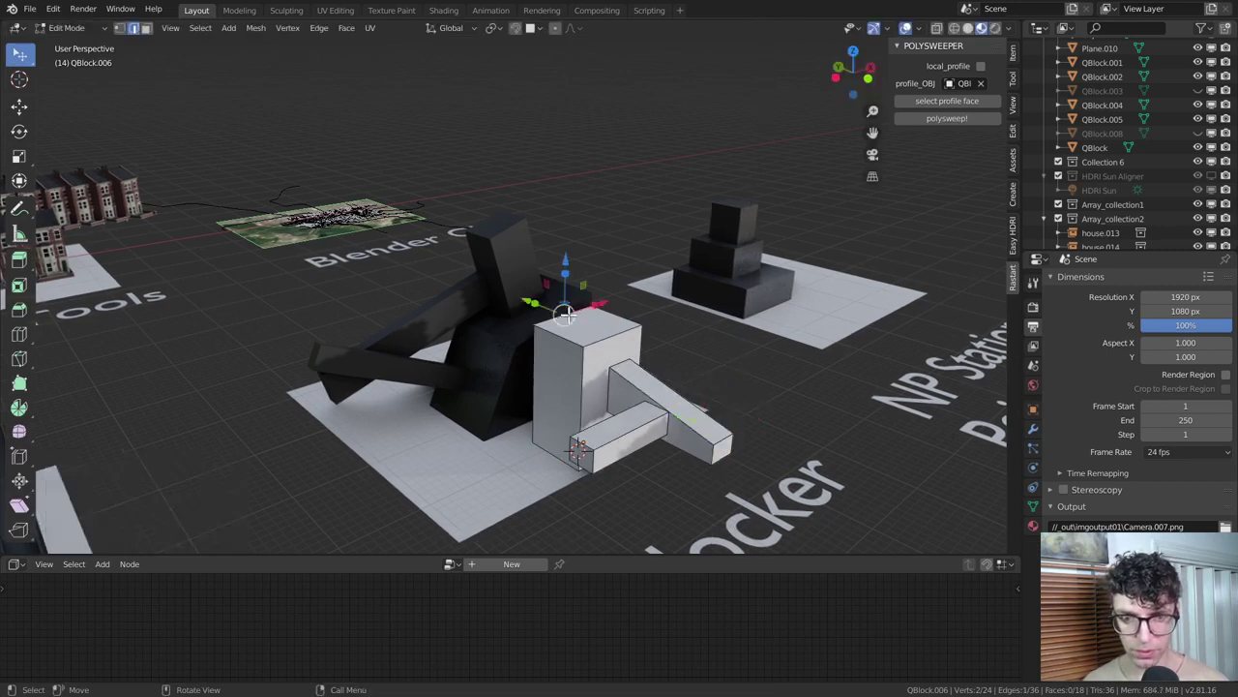
key(g)
key(z)
click(519, 282)
key(g)
key(y)
click(544, 278)
- Try to move the raised top edge along X and undo that move
key(g)
key(x)
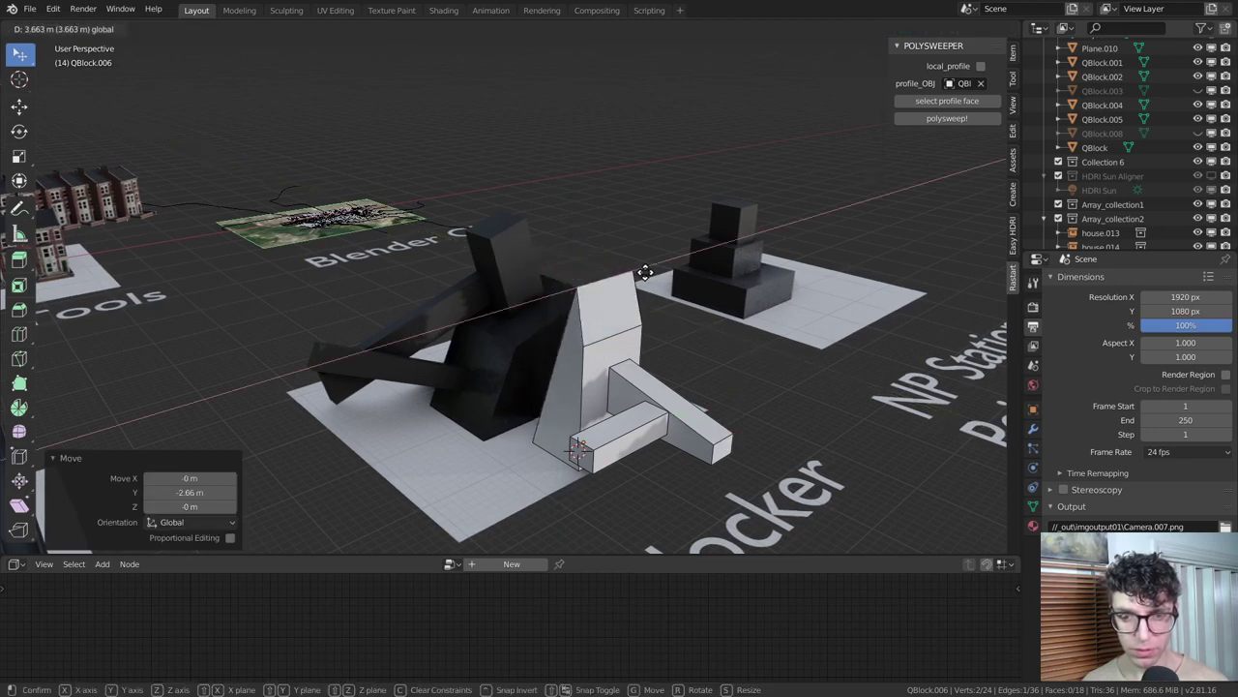
click(610, 430)
key(ctrl+z)
- Move the upright block's adjacent top edge about 2.98 m along X, lower the small arm's long upper edge and leave mesh editing
click(568, 323)
drag(608, 304, 626, 298)
click(624, 416)
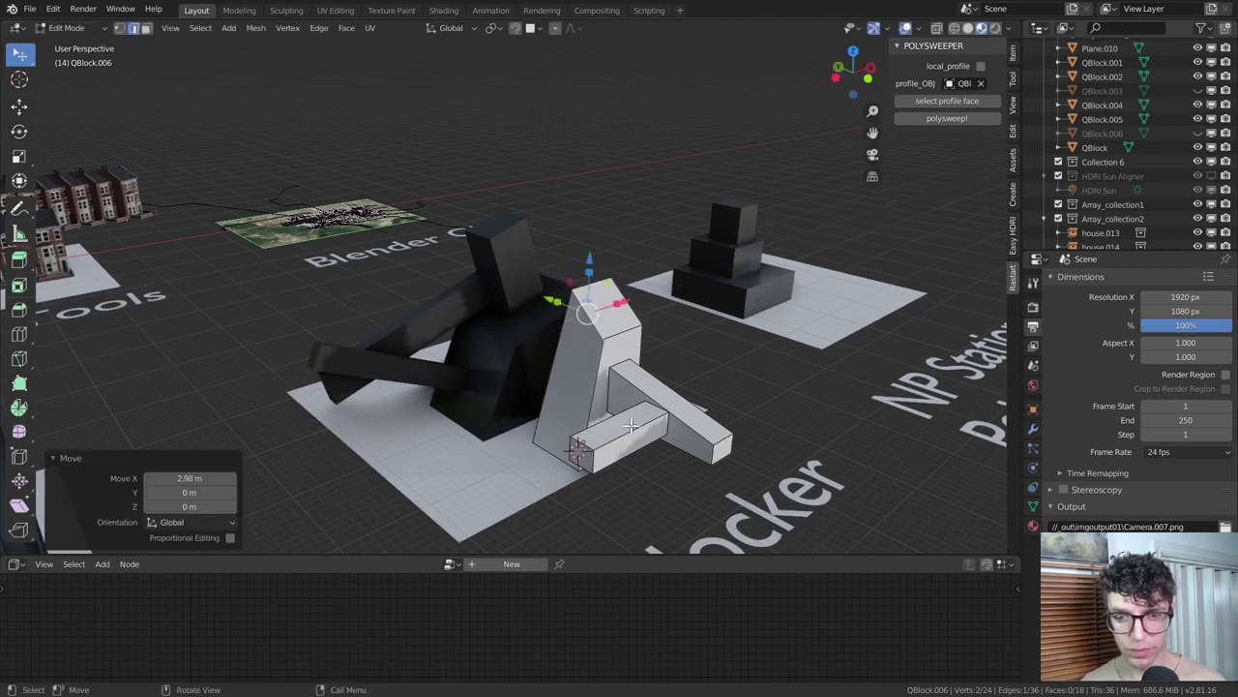
click(611, 416)
drag(614, 367, 613, 385)
key(Tab)
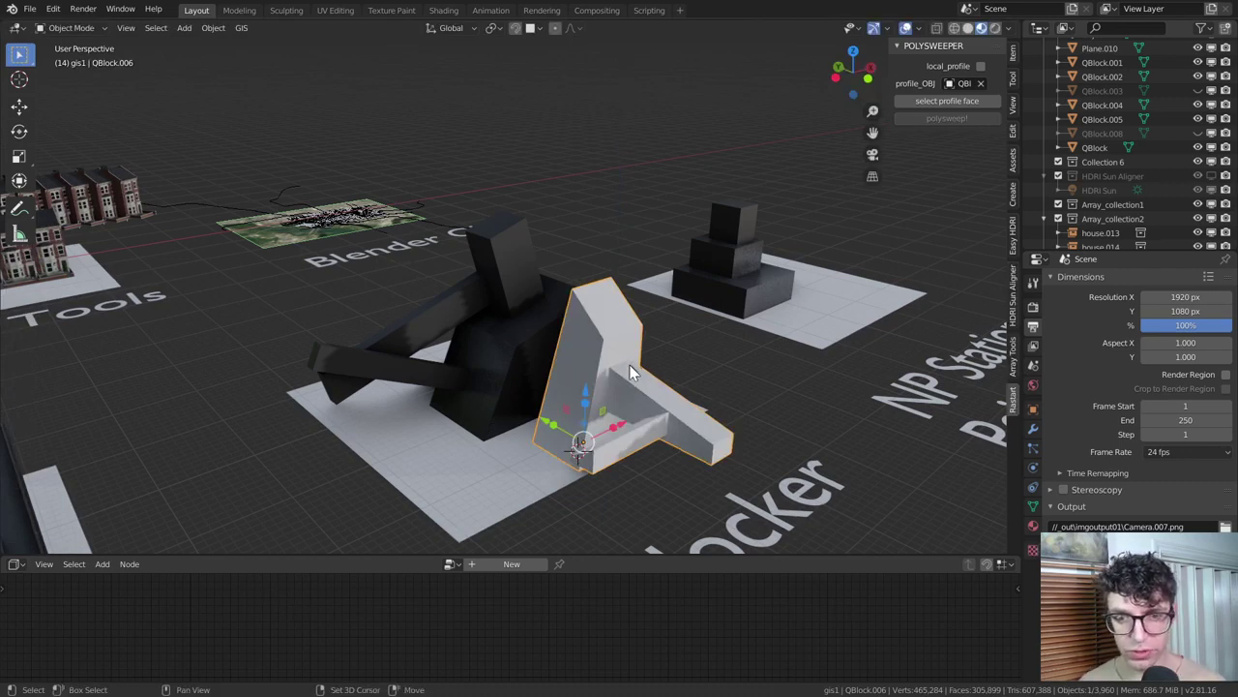
- Draw two QBlocker cubes, one rising from the upright block's sloped top and one projecting from that new block's side
key(shift+a)
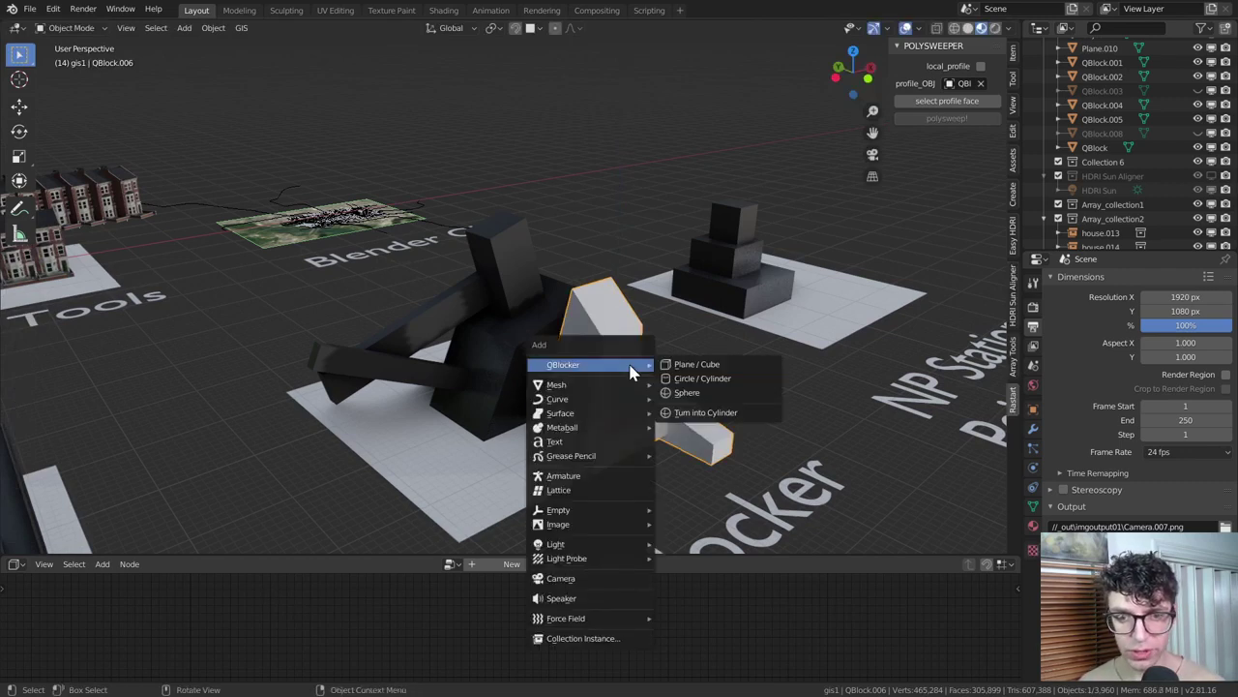
click(695, 363)
drag(601, 316, 612, 325)
click(654, 277)
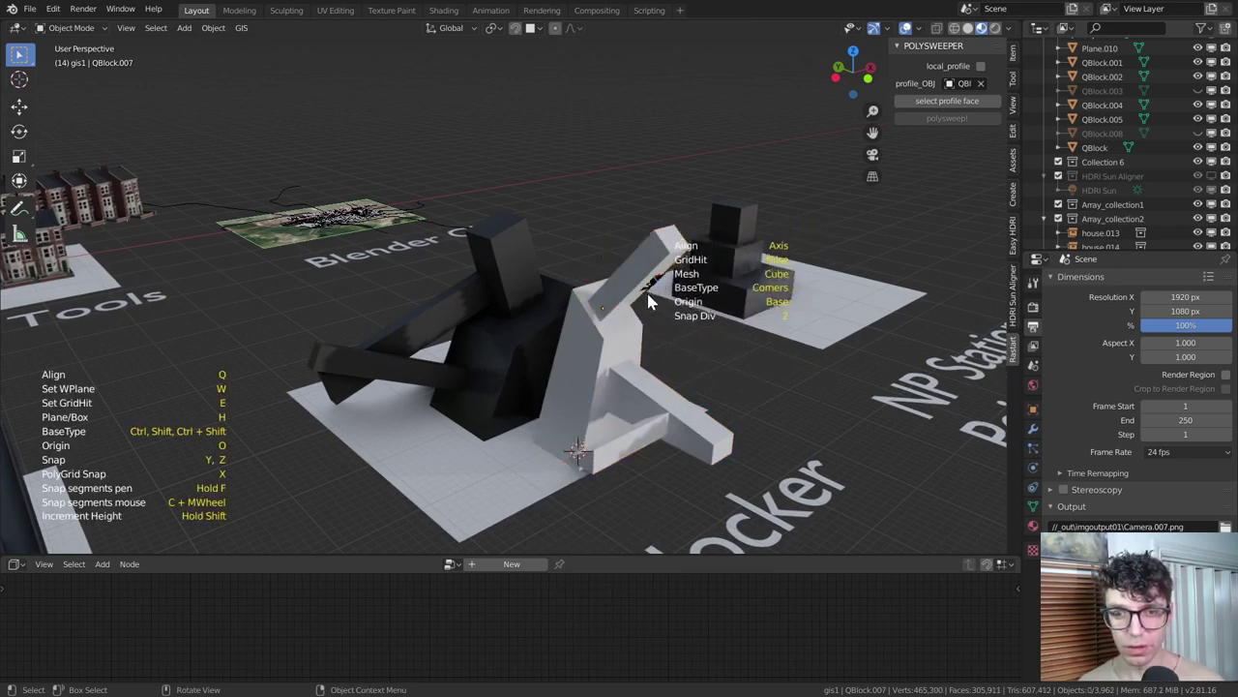
drag(647, 291, 656, 282)
click(712, 323)
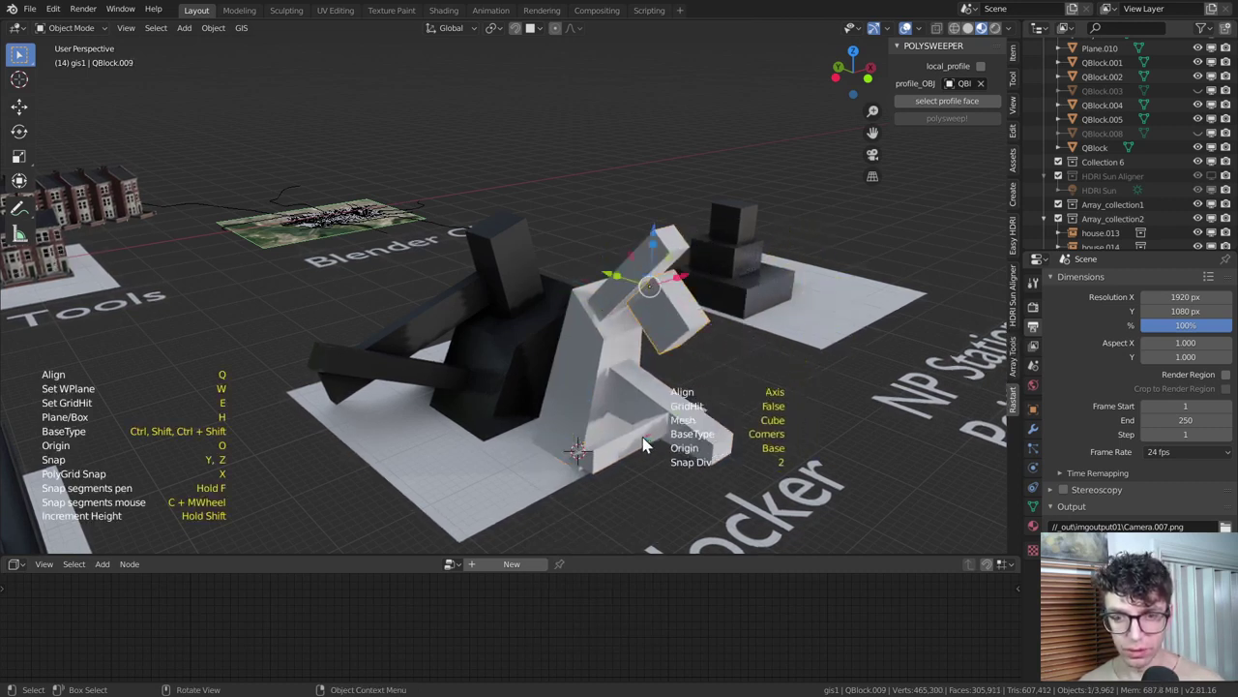
- Draw a thin QBlocker cube from the low arm's side and a tall leaning one on the longer arm's sloped top
click(674, 426)
drag(696, 474, 714, 481)
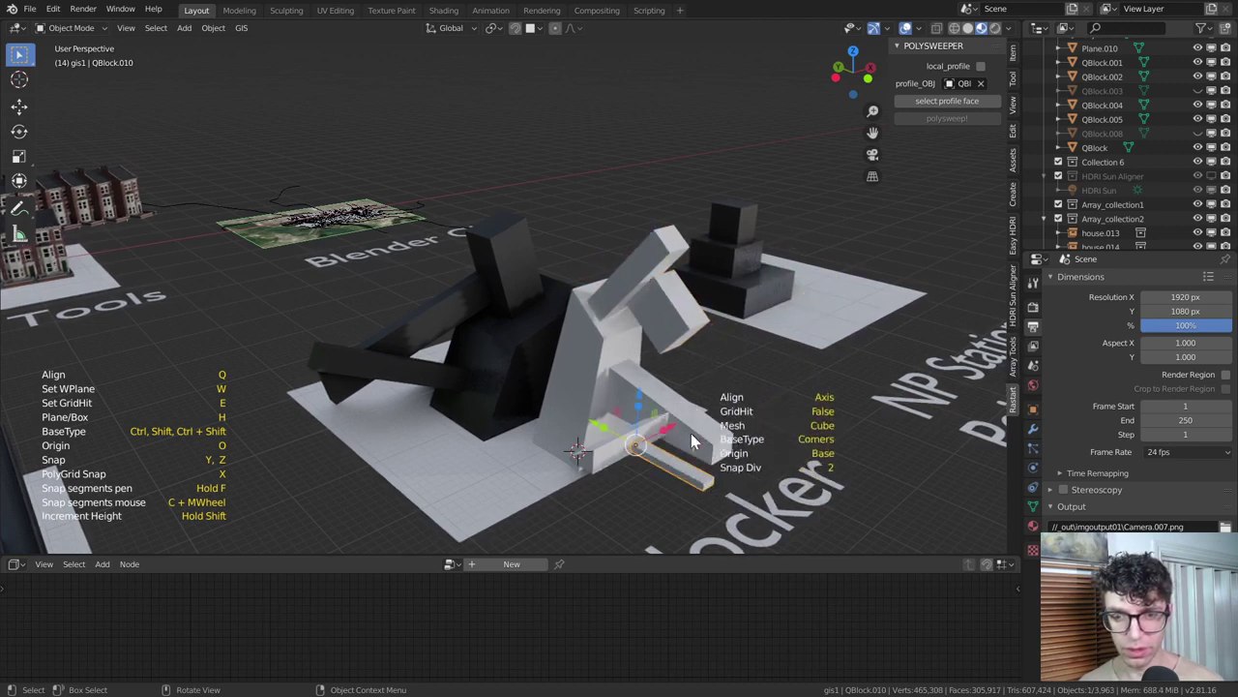
click(689, 412)
drag(688, 429, 700, 425)
click(768, 363)
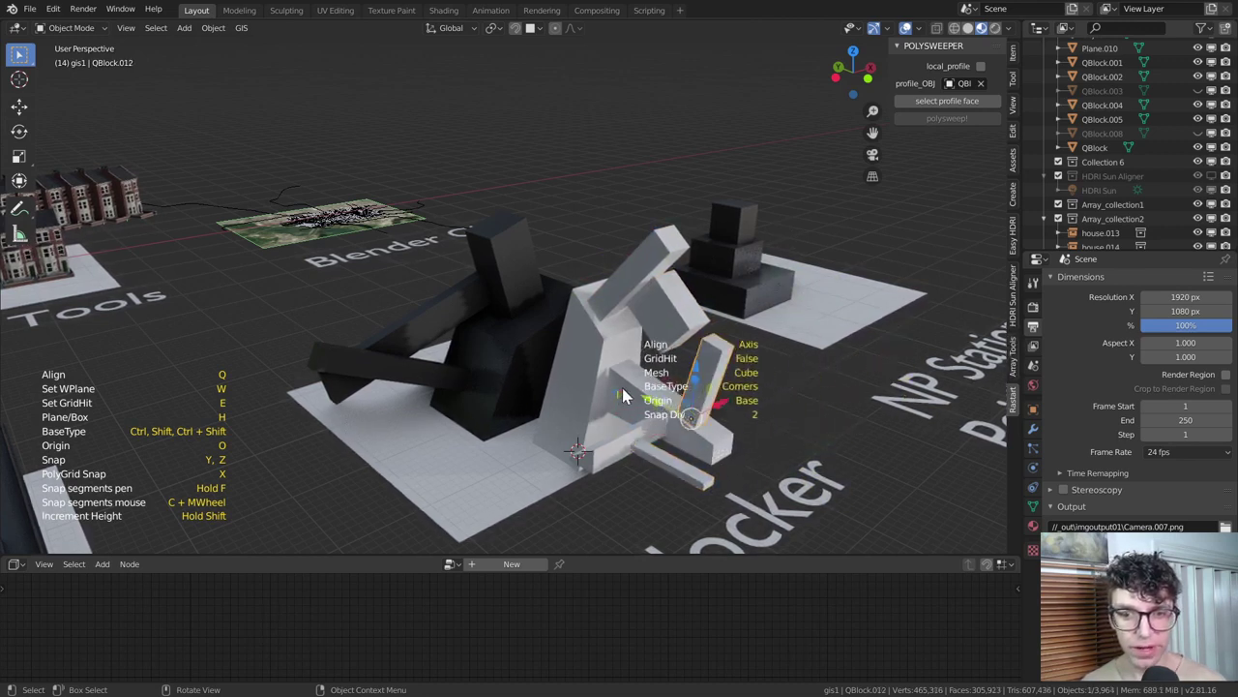
- Draw four more QBlocker cubes as beams from the longer arm, the slanted top block, the upright block and the base, and finish drawing
click(619, 397)
click(511, 436)
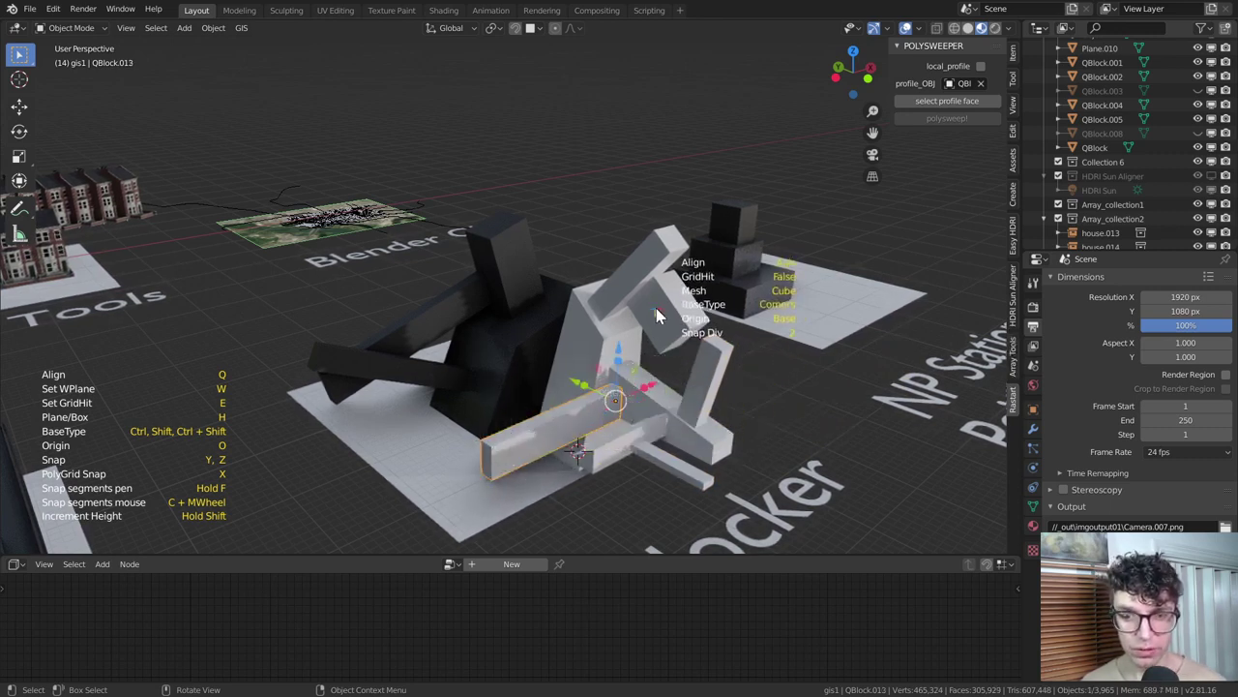
click(629, 272)
click(624, 290)
drag(571, 380, 569, 391)
click(505, 413)
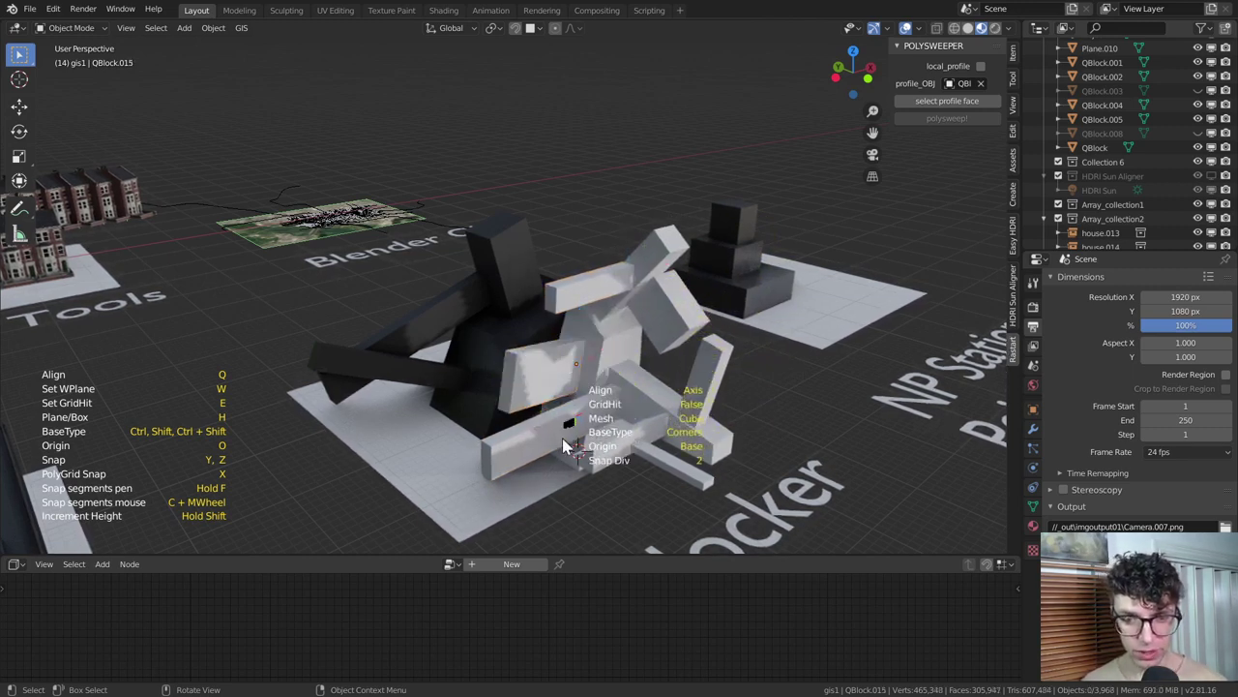
click(564, 454)
click(568, 438)
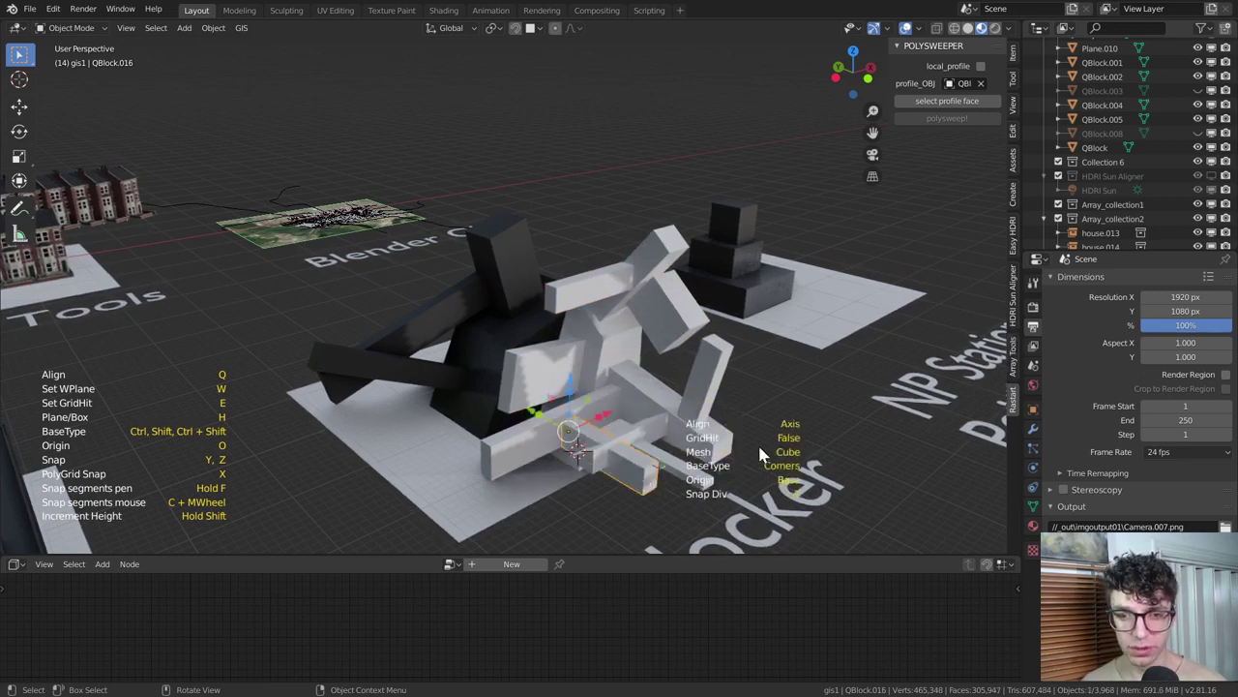
key(Escape)
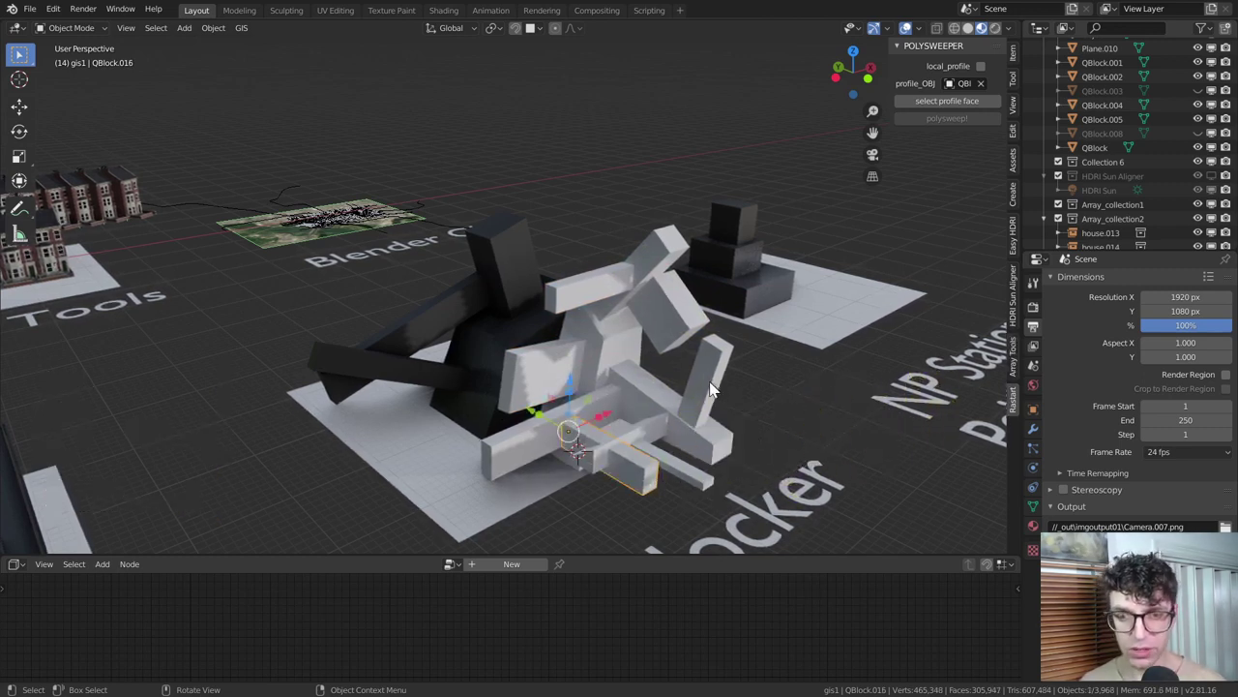
- Add a mesh cube on the NP Station display base, scale it by about 2.66 and move it above the base's far corner
click(713, 385)
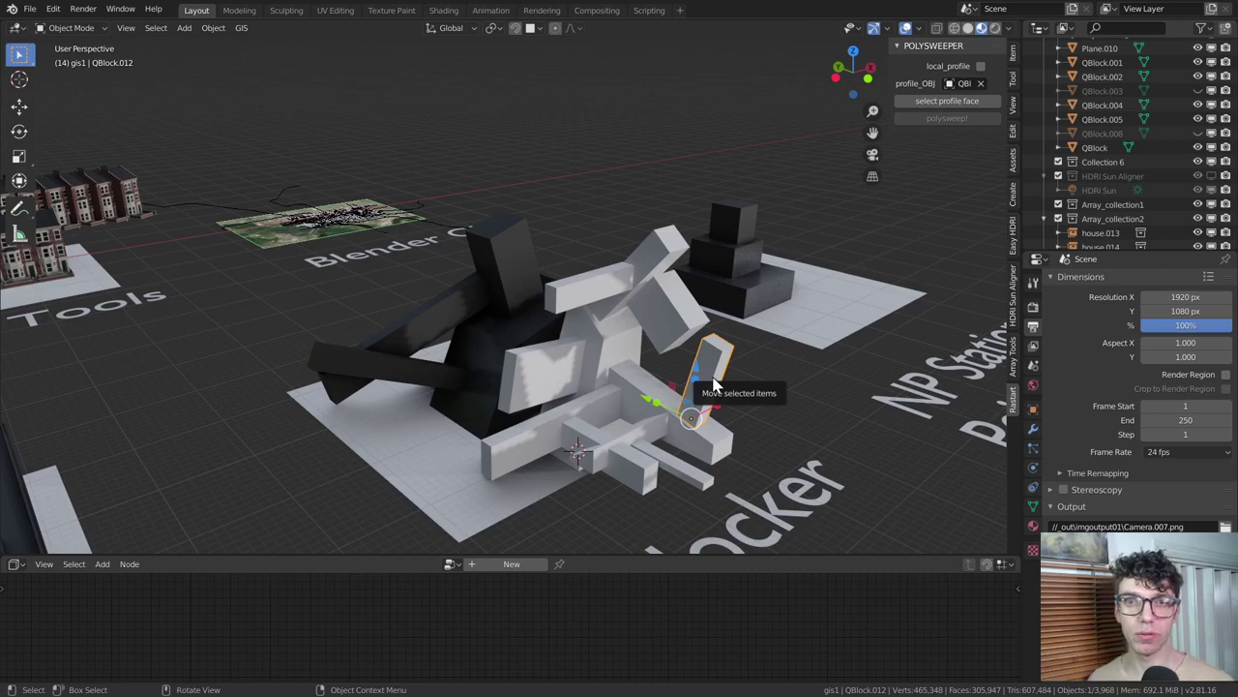
shift+middle_drag(713, 377, 681, 374)
shift+scroll(681, 382, right, 3)
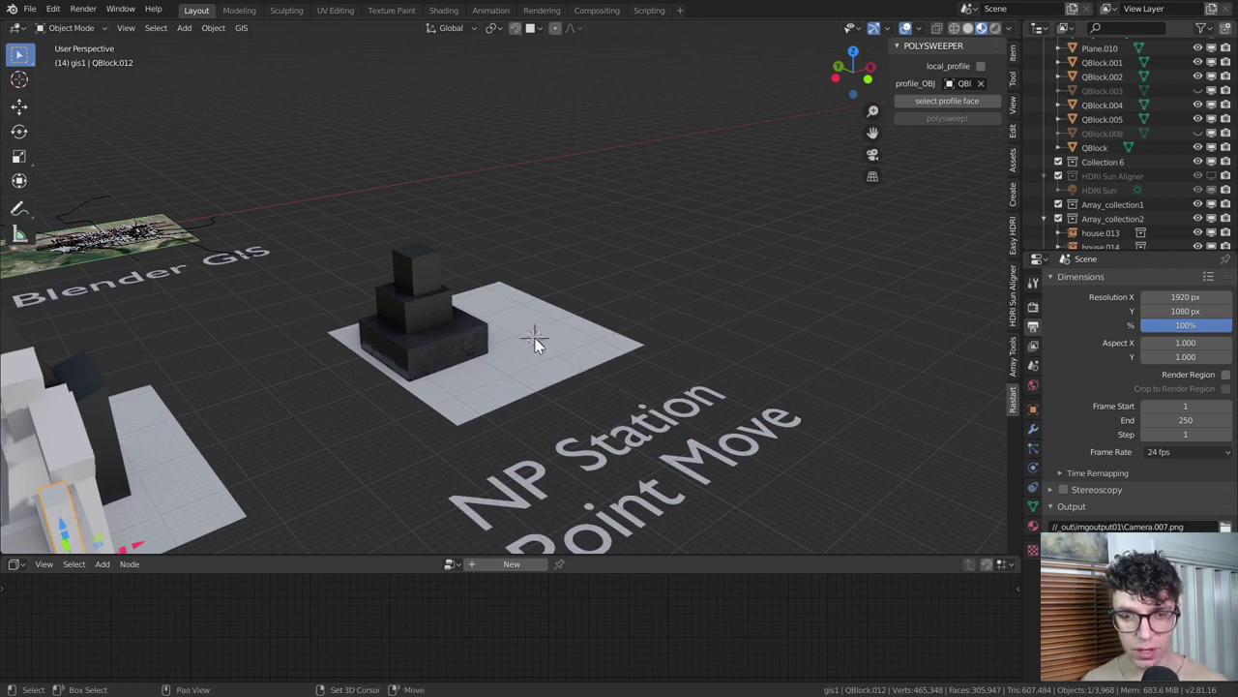
key(shift+a)
mouse_move(525, 353)
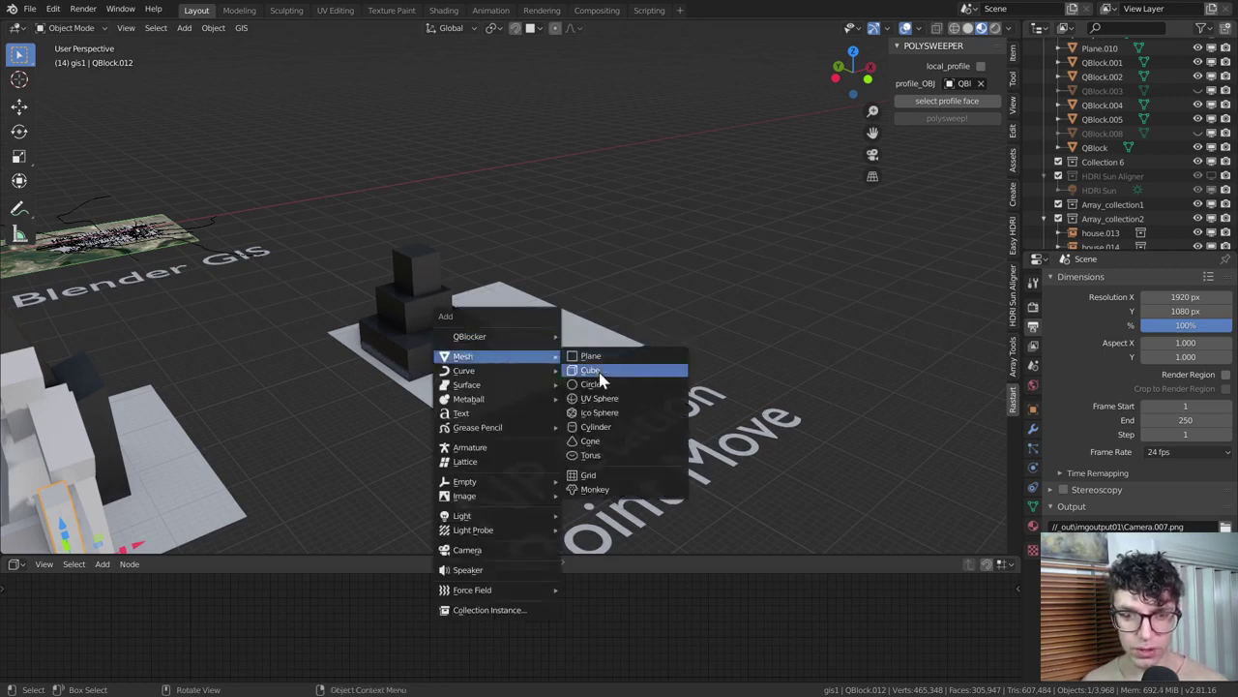
click(668, 370)
key(s)
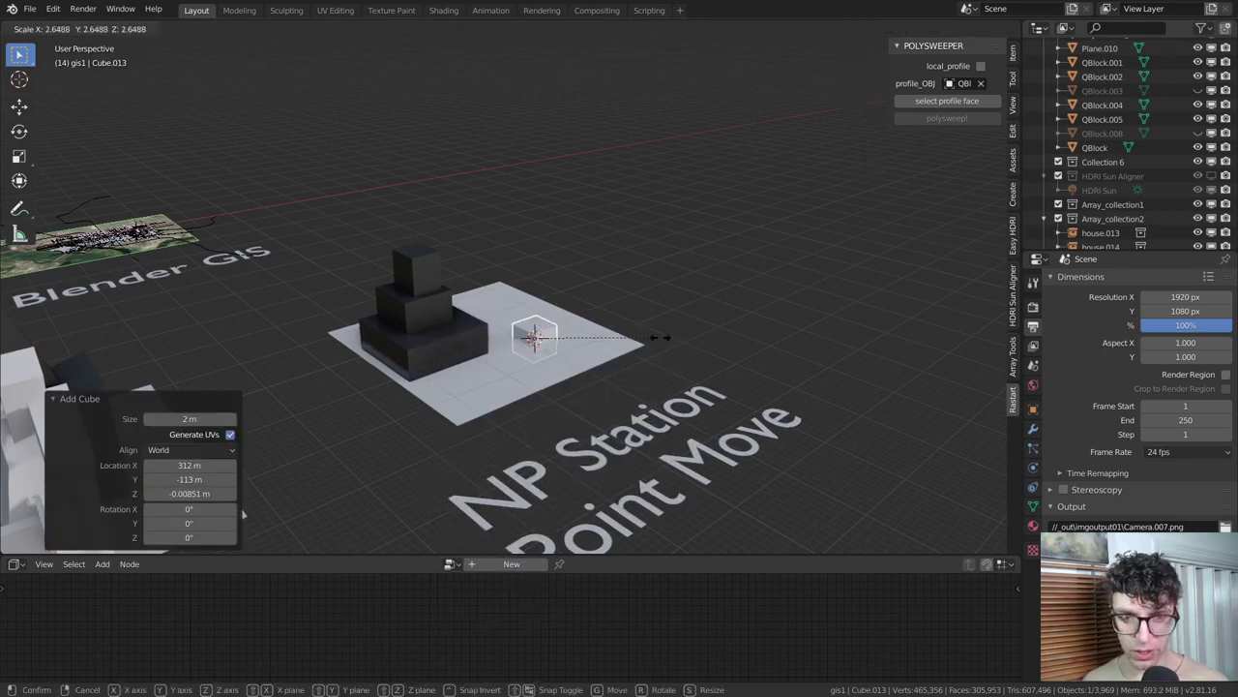
click(580, 346)
key(g)
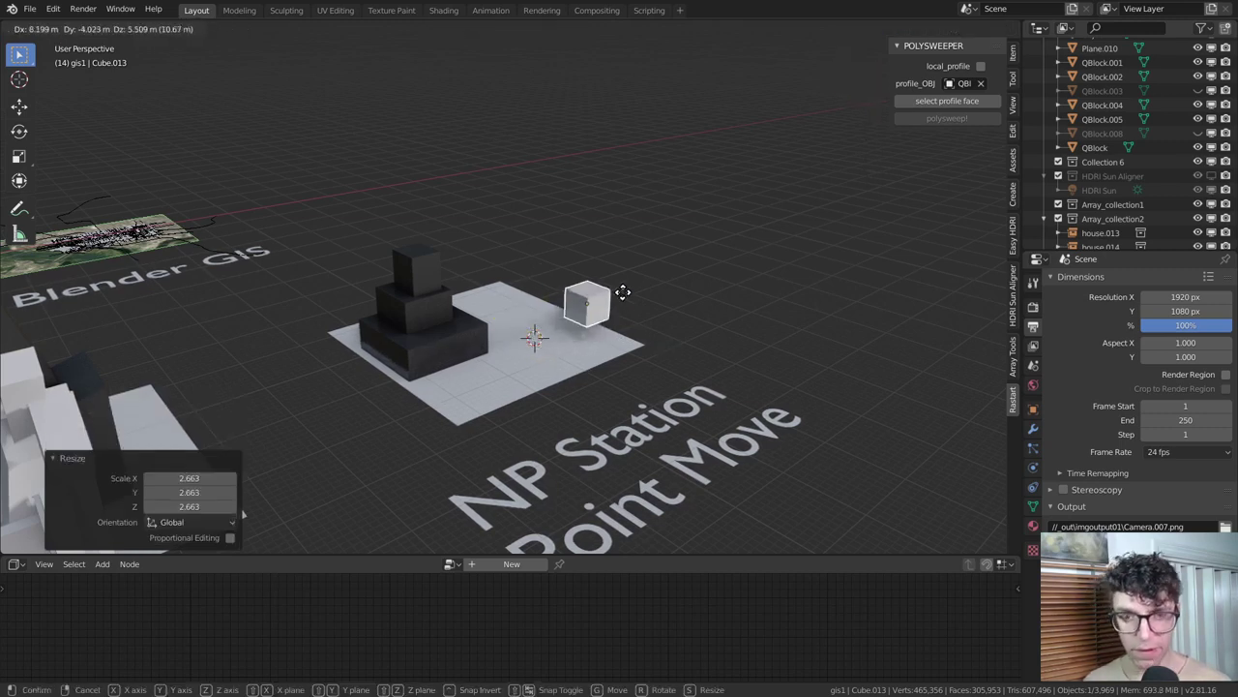
click(621, 288)
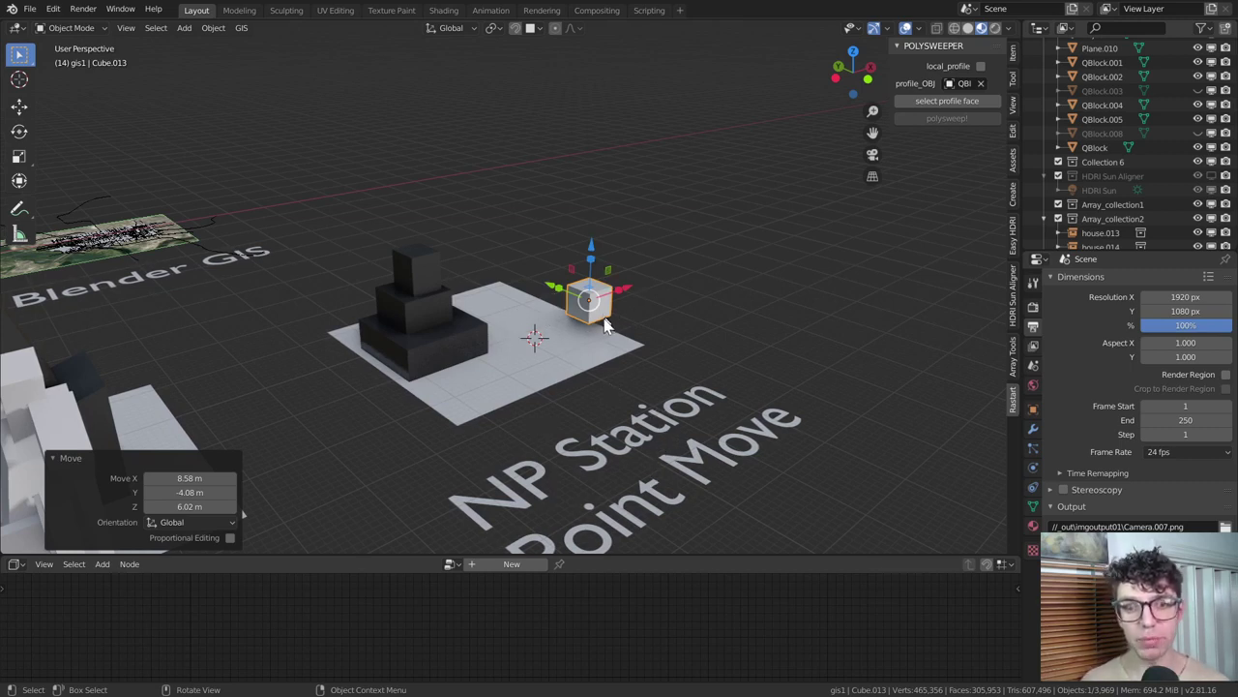
- Use NP Station's Point Move to bring the cube's upper corner onto the top corner of the middle dark block
click(1013, 130)
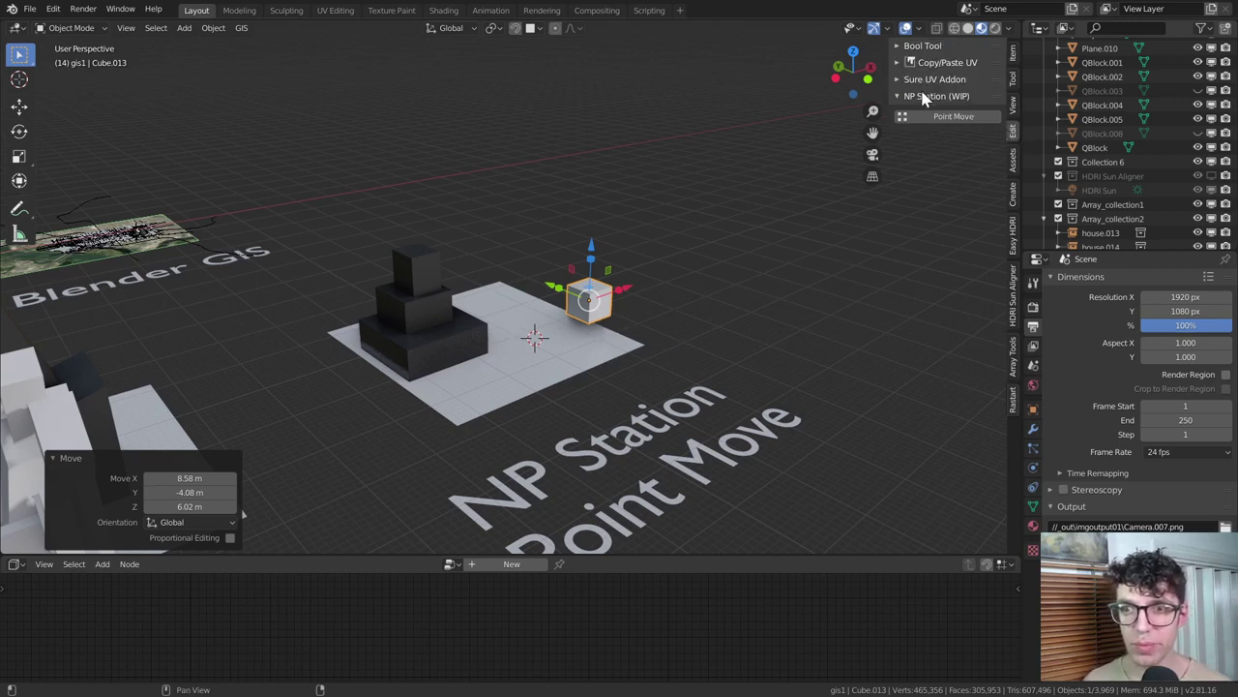
click(950, 117)
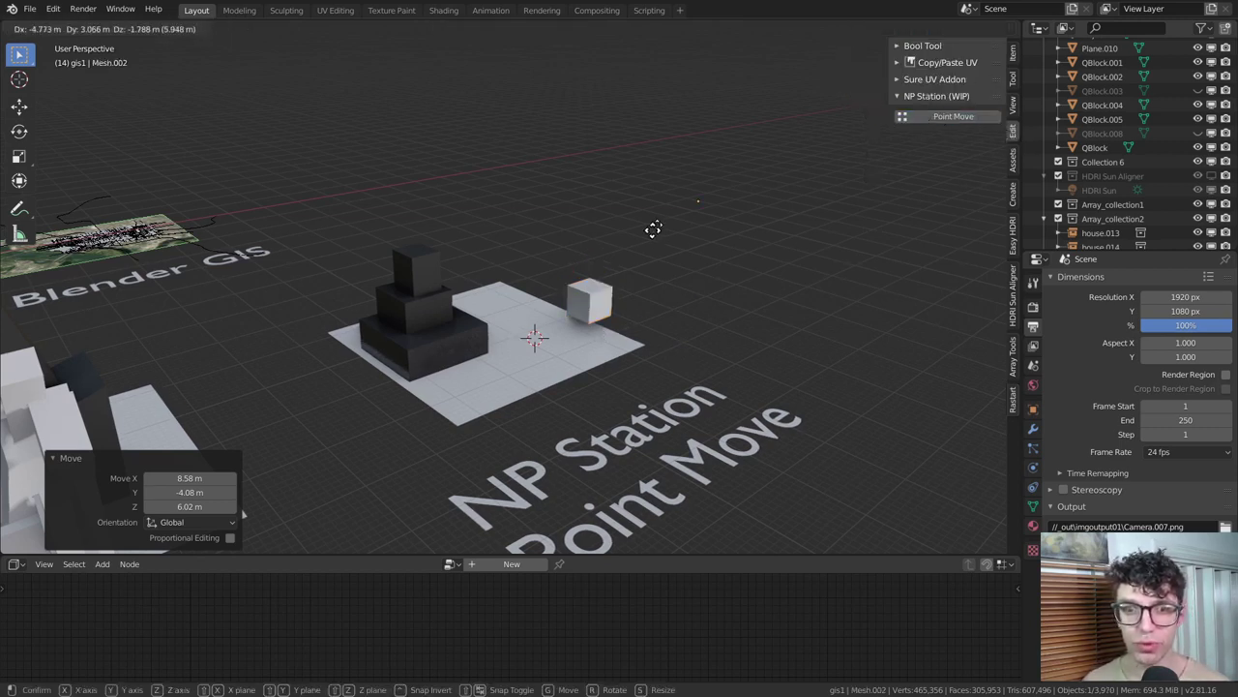
click(565, 285)
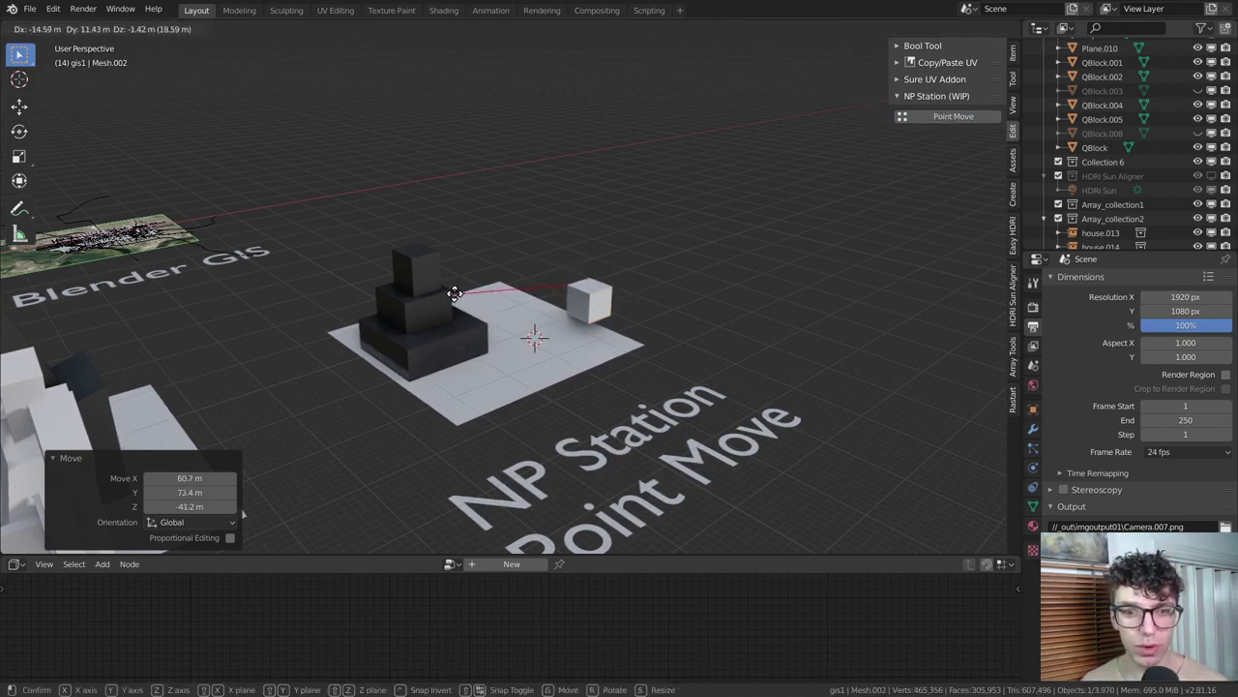
click(451, 292)
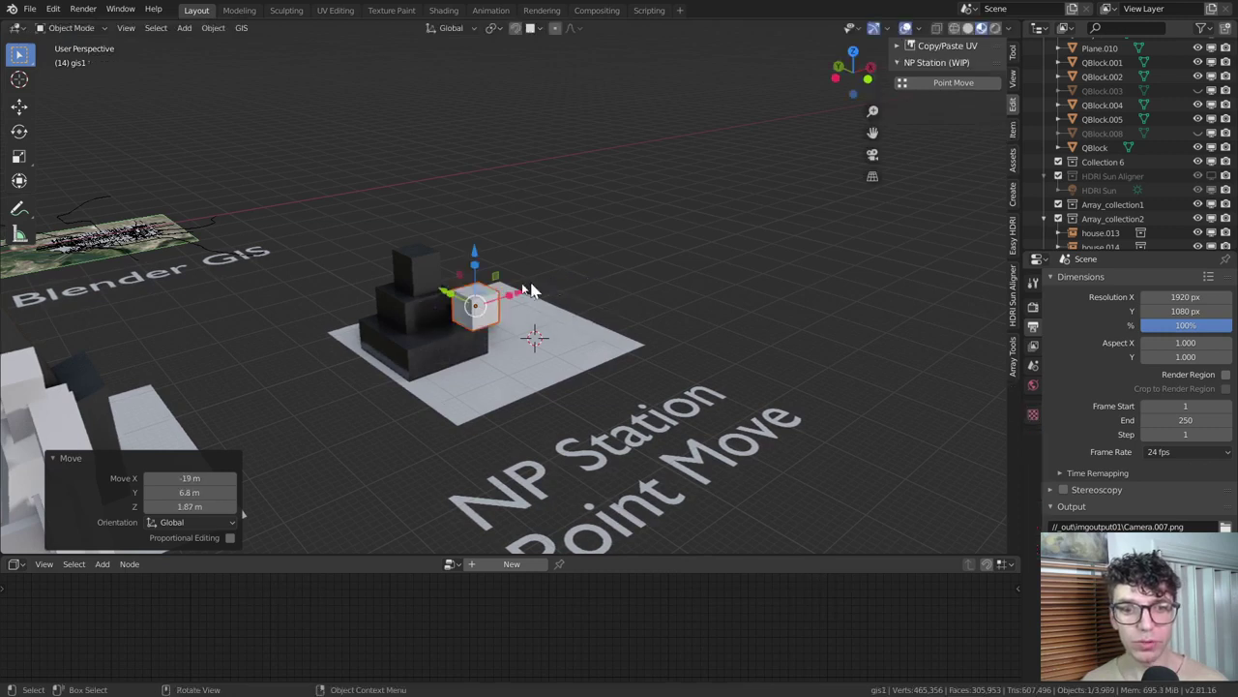
- Move the cube away from the dark stack by about 8.09 m in X, -7.59 m in Y and 5.83 m in Z
scroll(505, 308, up, 10)
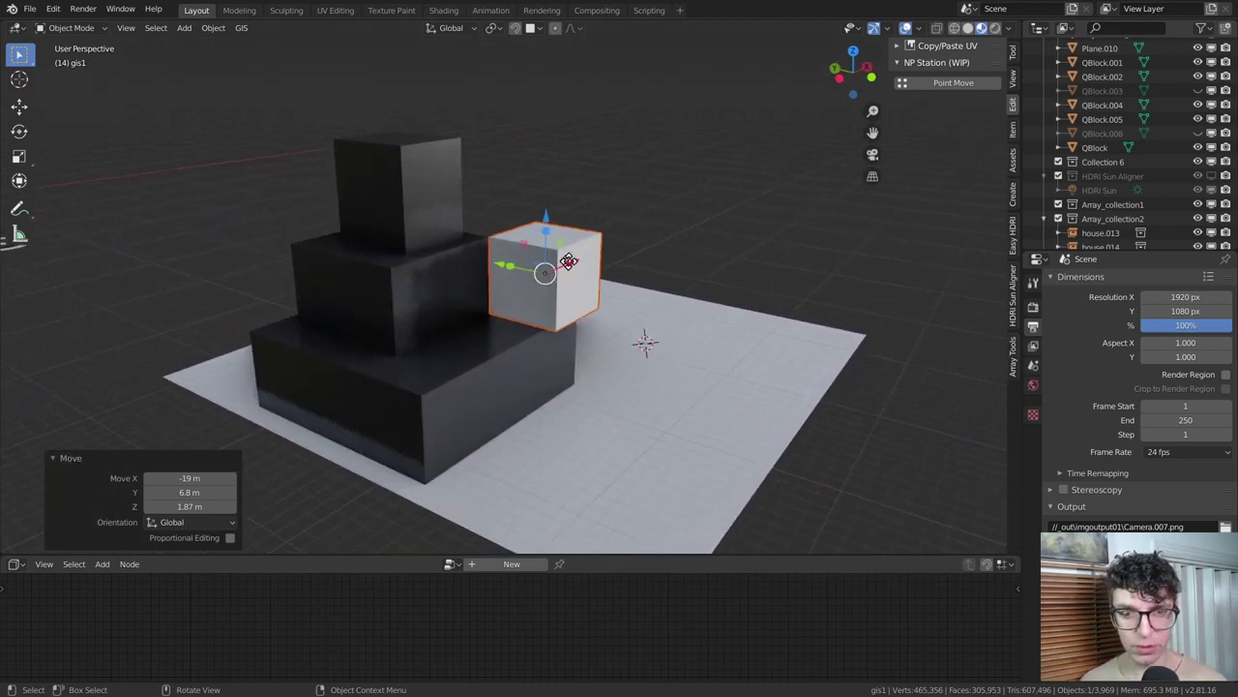
key(g)
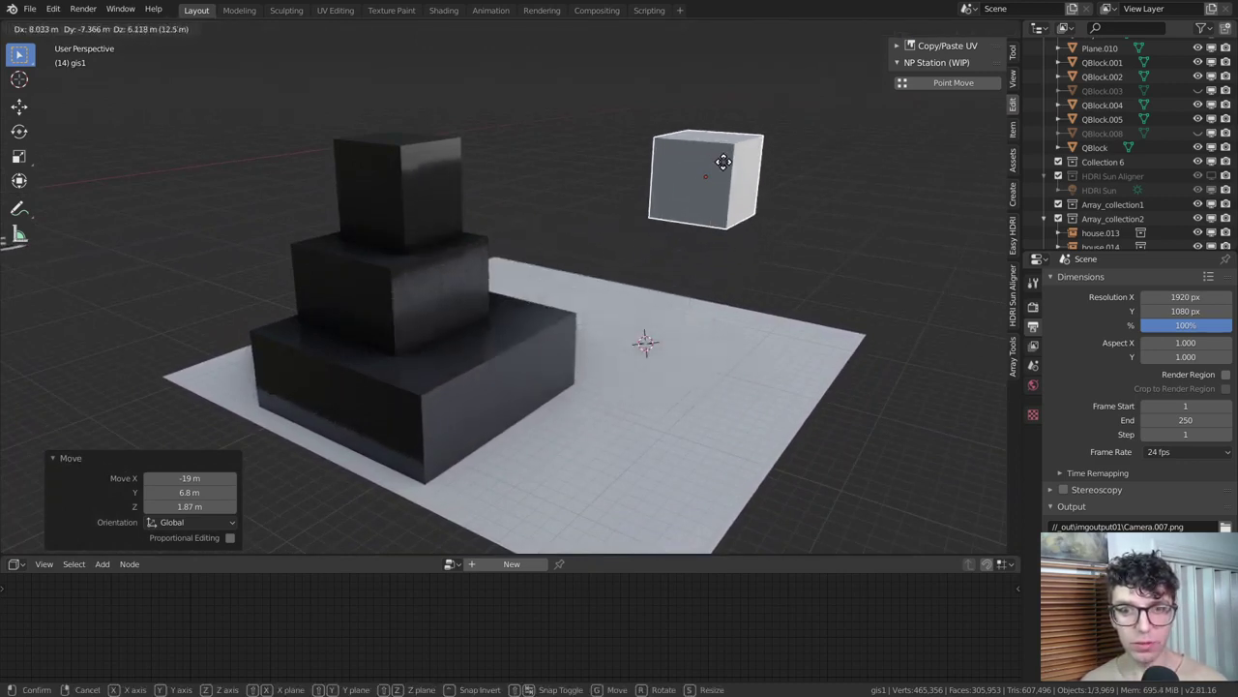
click(728, 171)
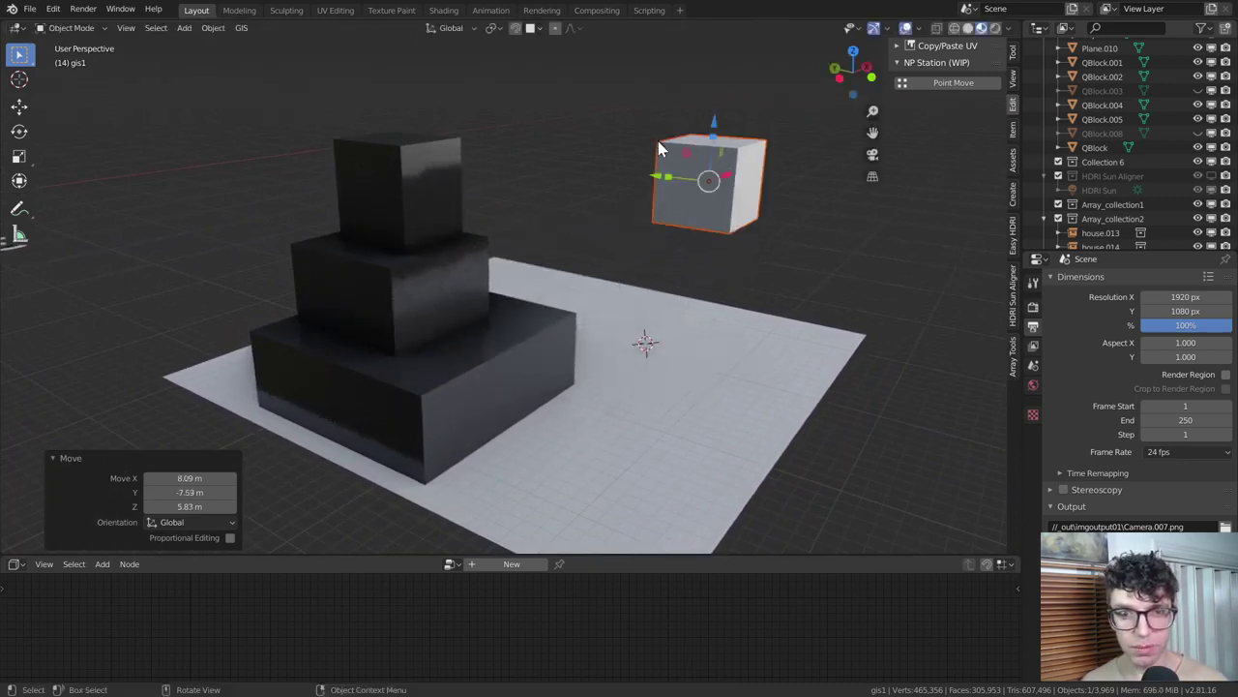
- Enable snapping and set its target to Vertex
click(514, 27)
click(531, 27)
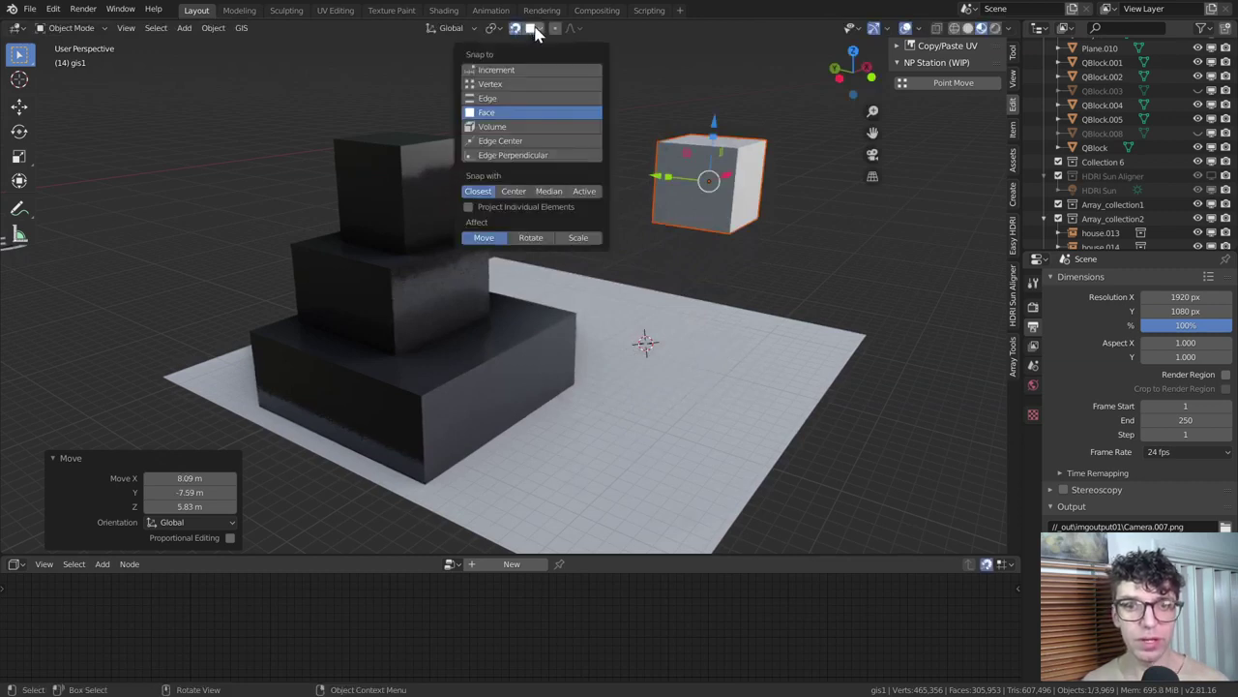
click(547, 84)
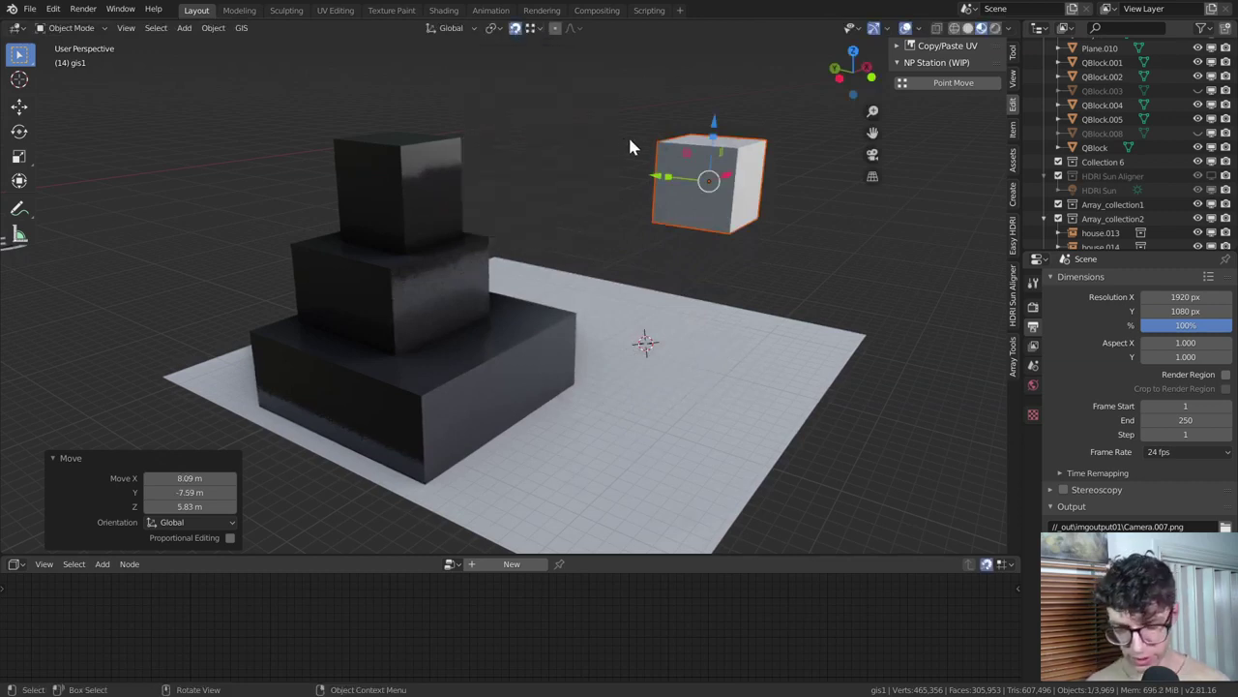
- Try to move the cube onto the lowest dark block's upper corner using Vertex snapping
key(g)
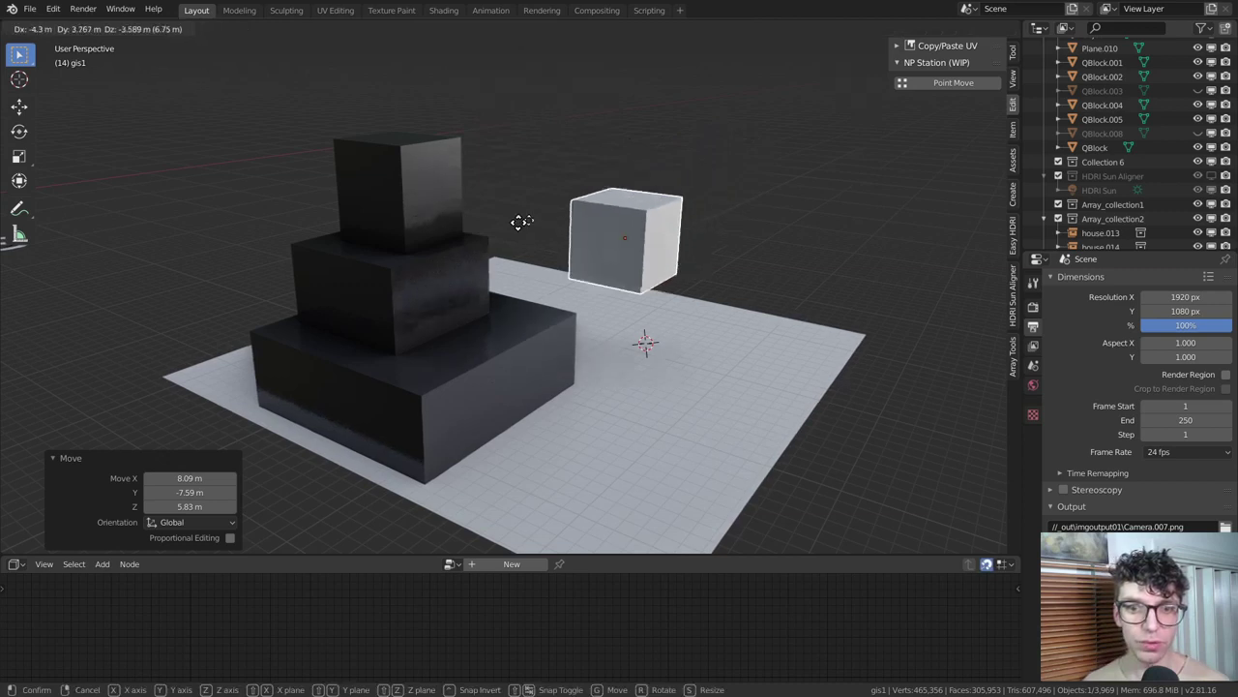
key(Escape)
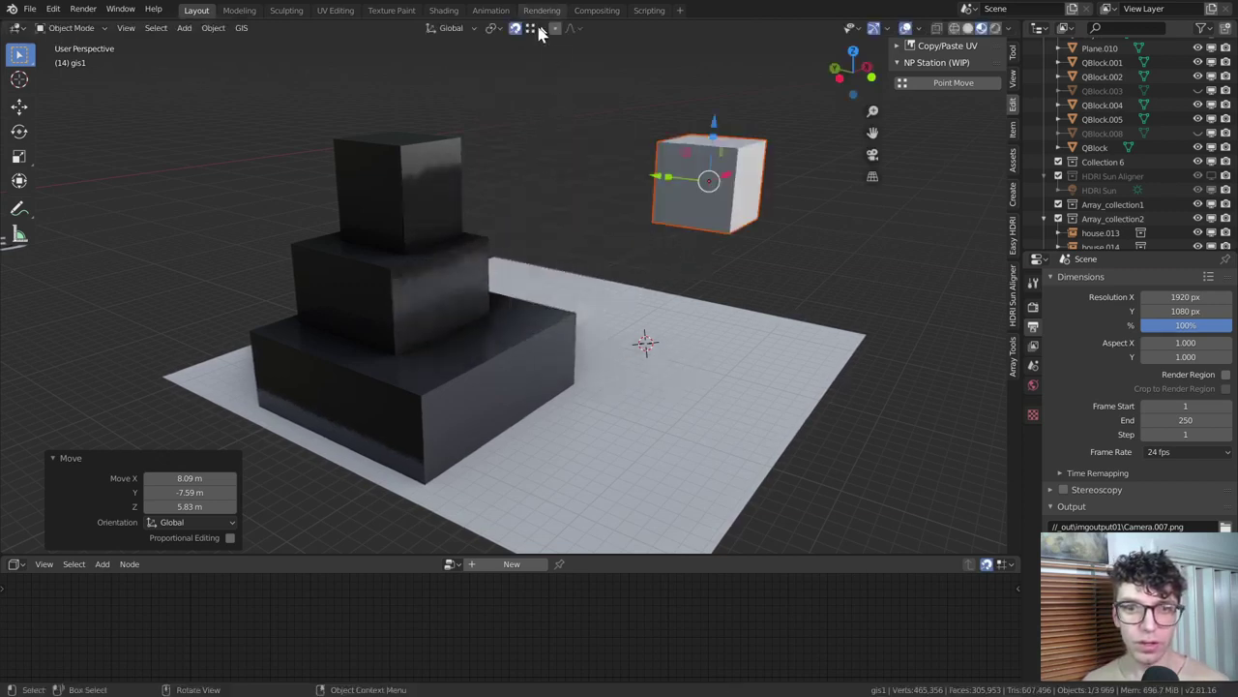
click(531, 27)
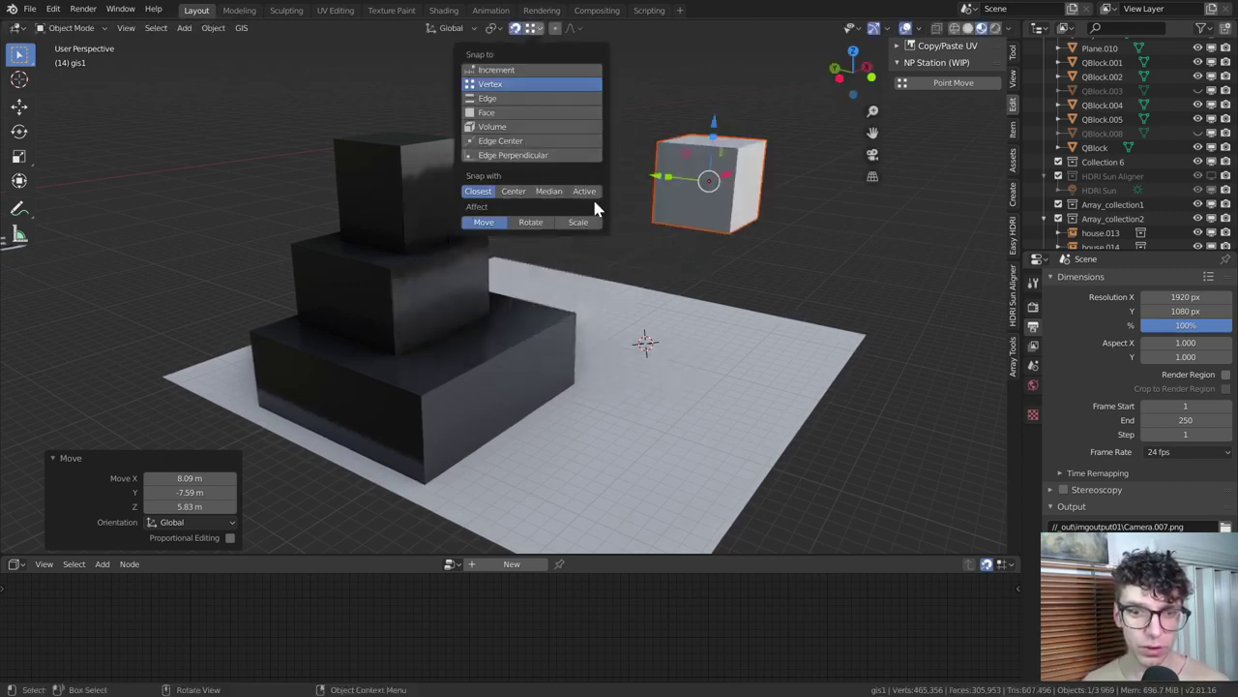
click(488, 112)
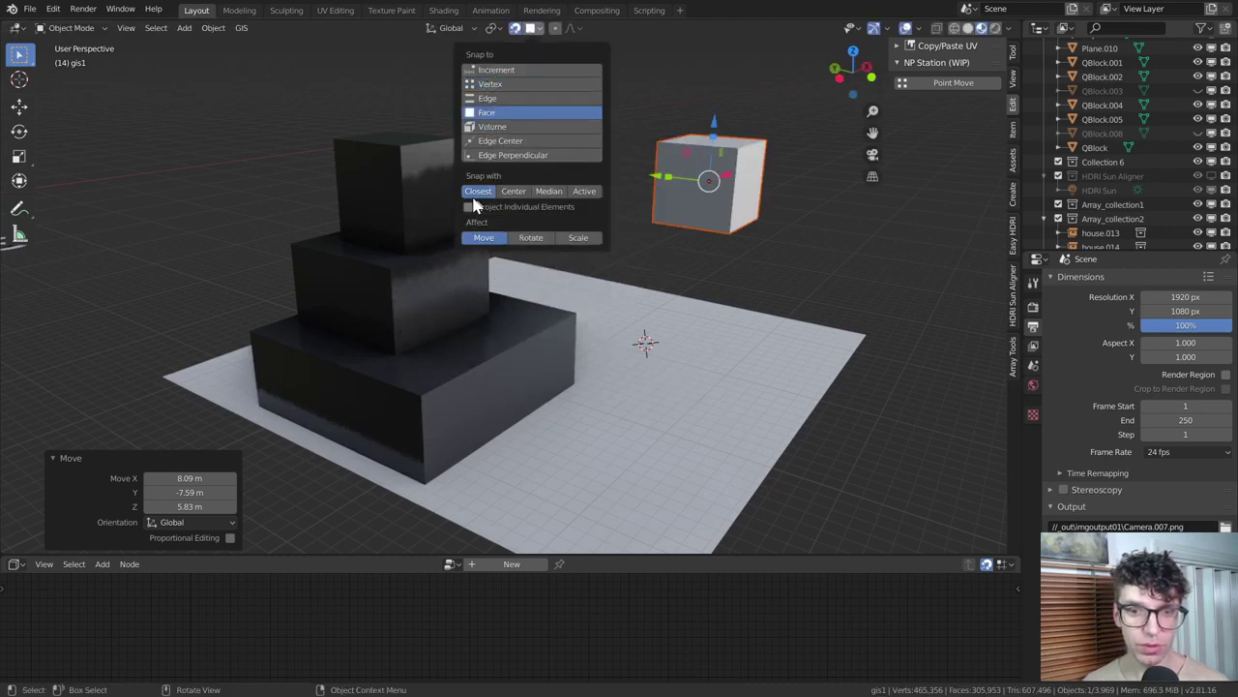
click(495, 84)
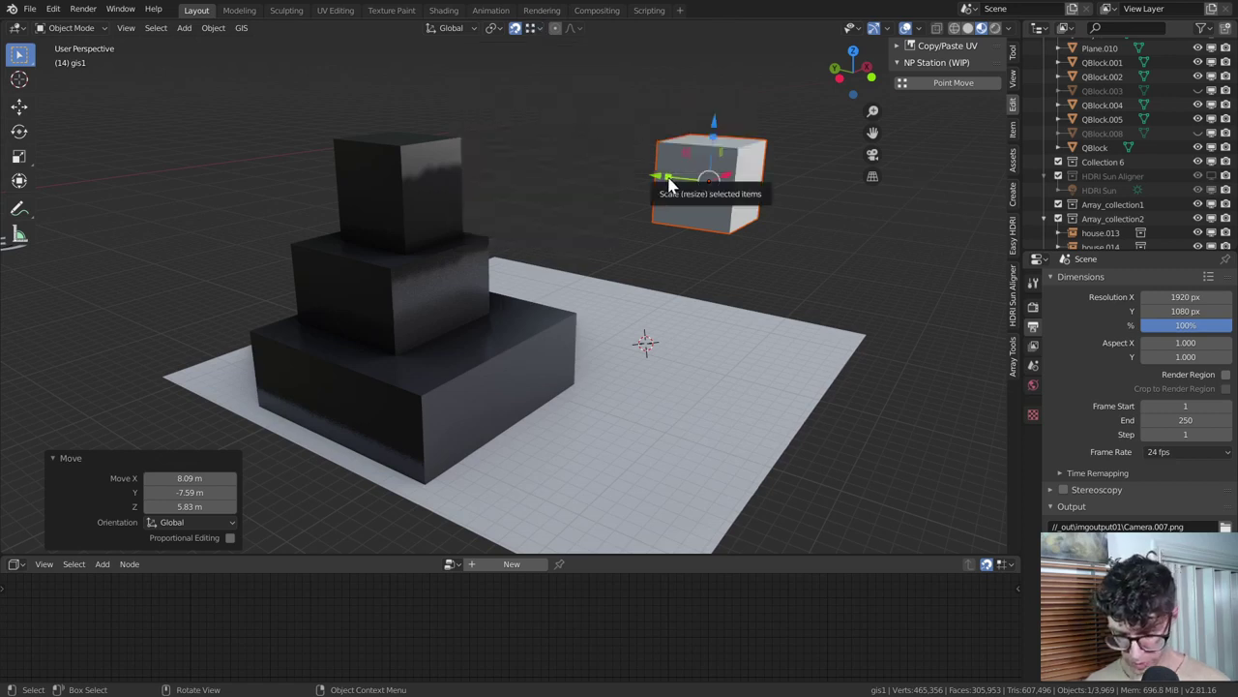
key(g)
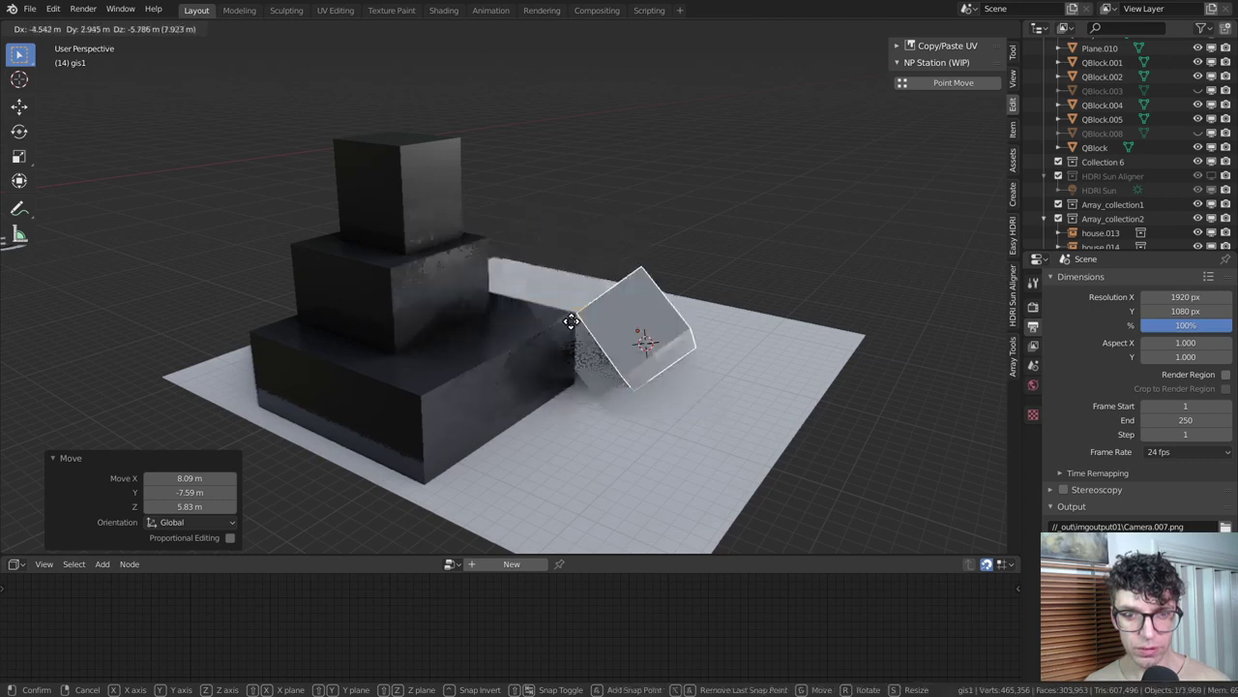
key(Escape)
- Disable Align Rotation to Target in the cube's Edit Mode snapping options for Face, and set the snap target back to Vertex
click(529, 32)
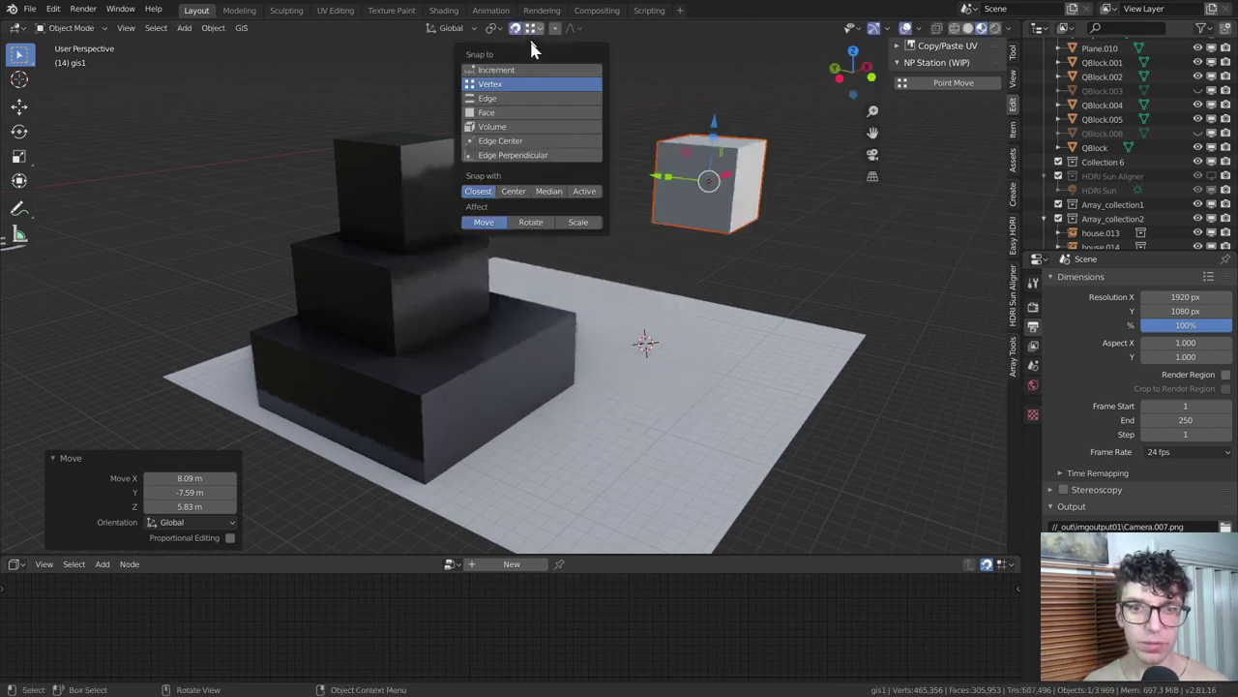
click(512, 111)
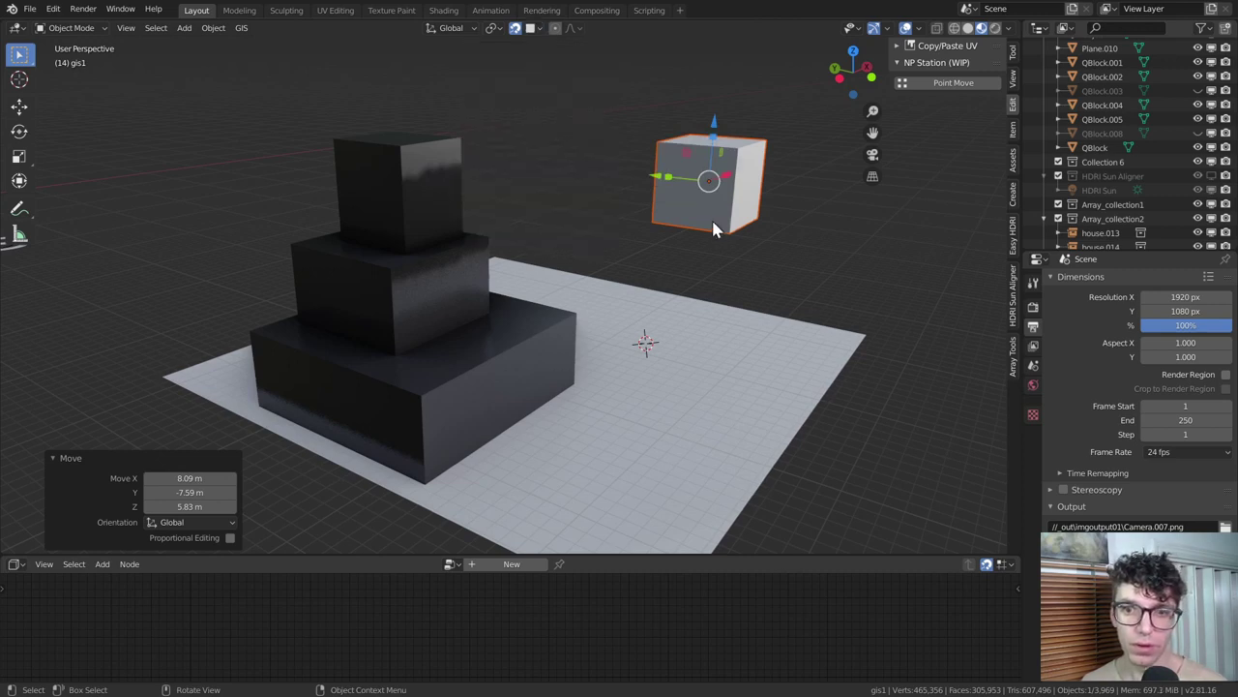
key(Tab)
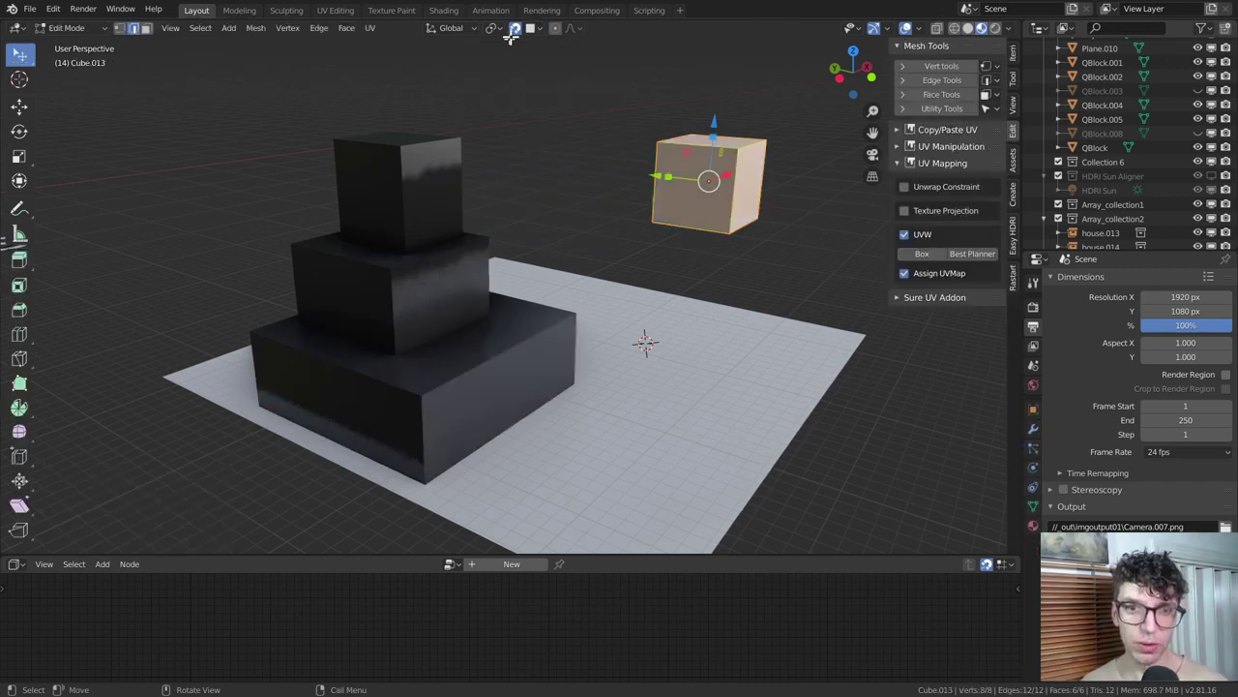
click(539, 29)
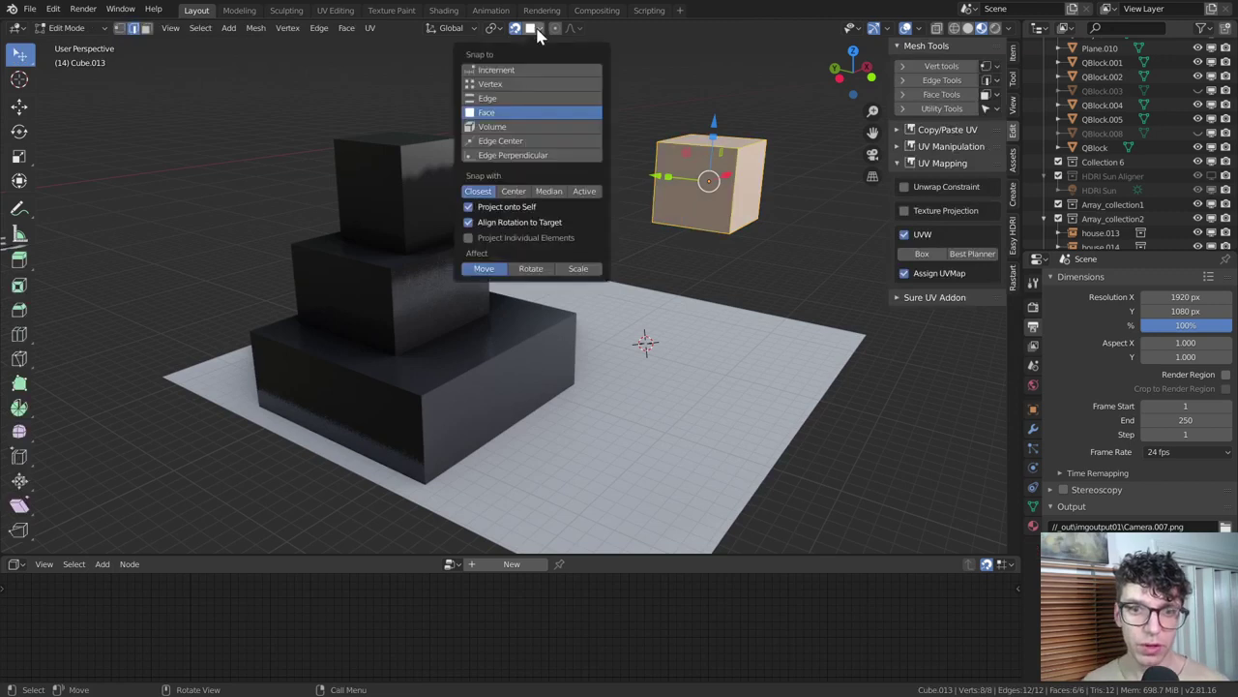
click(538, 224)
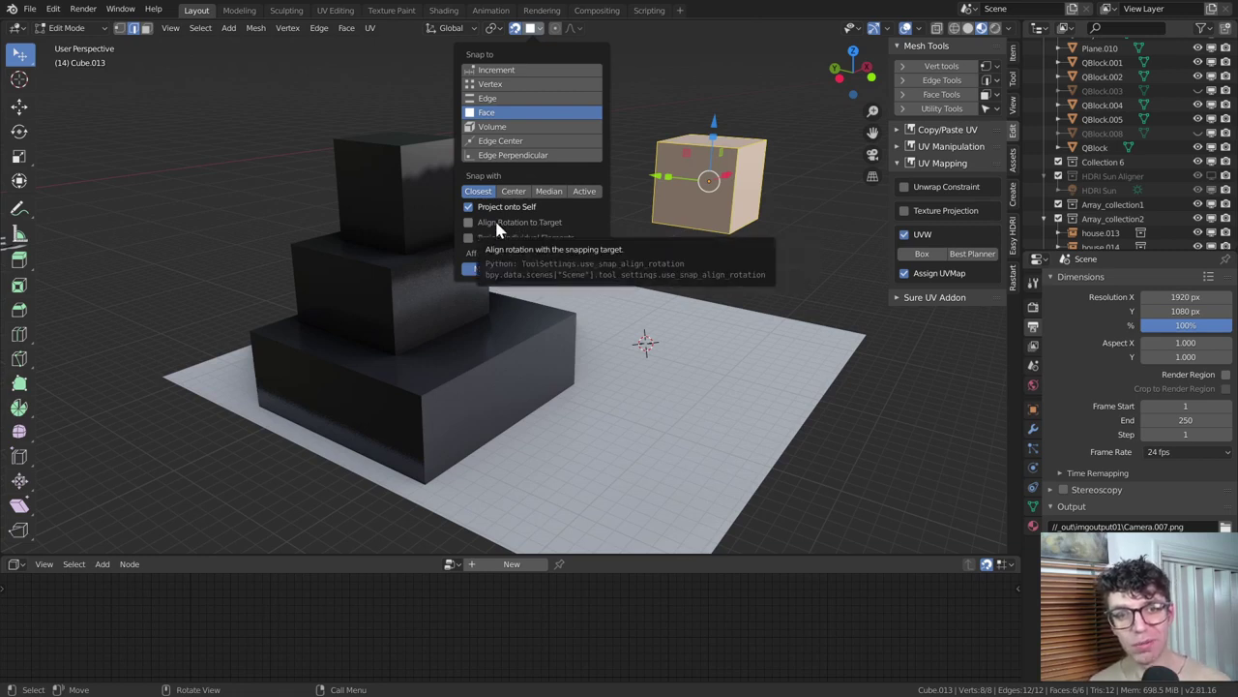
click(513, 85)
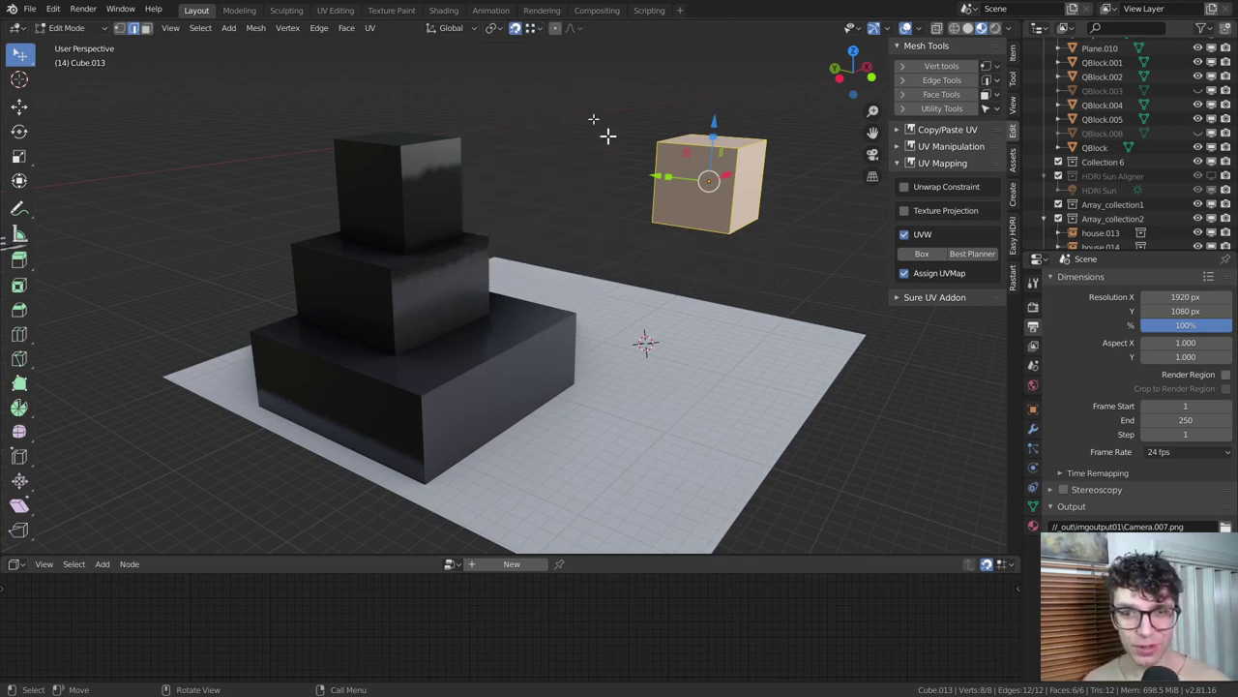
- Return to Object Mode and move the cube about -0.006 m in X, 1.28 m in Y and 2.28 m in Z
key(Tab)
key(g)
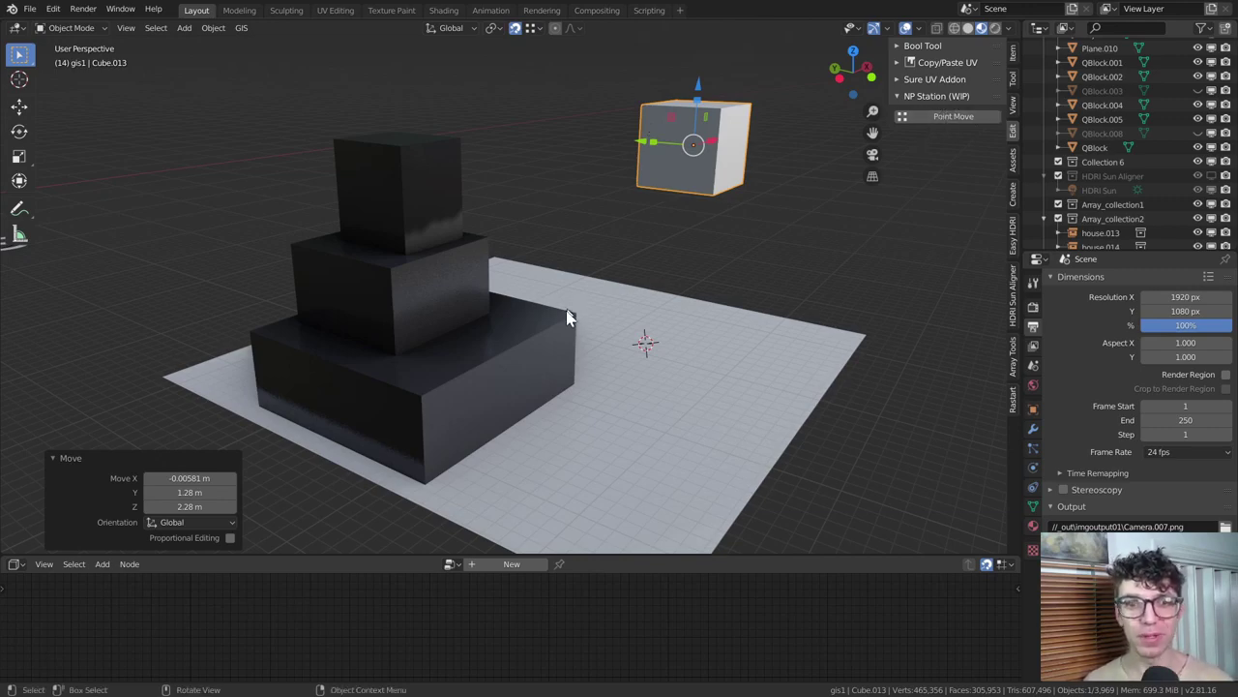
scroll(567, 315, down, 12)
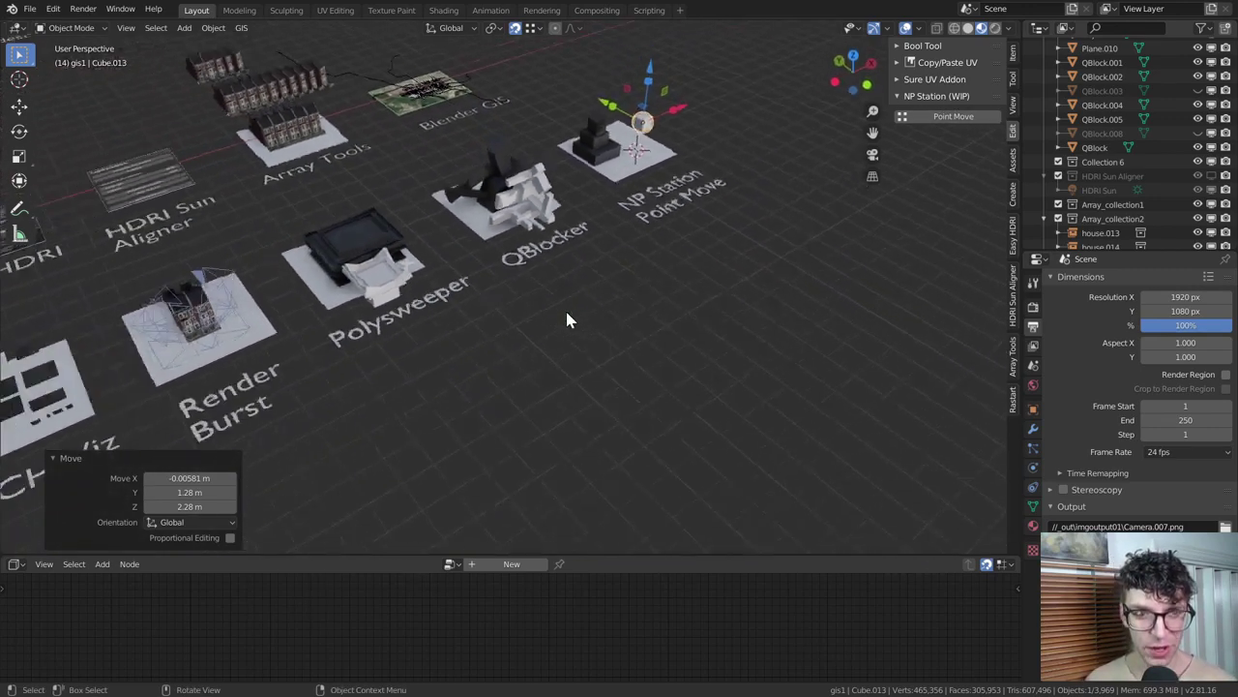
scroll(567, 321, down, 4)
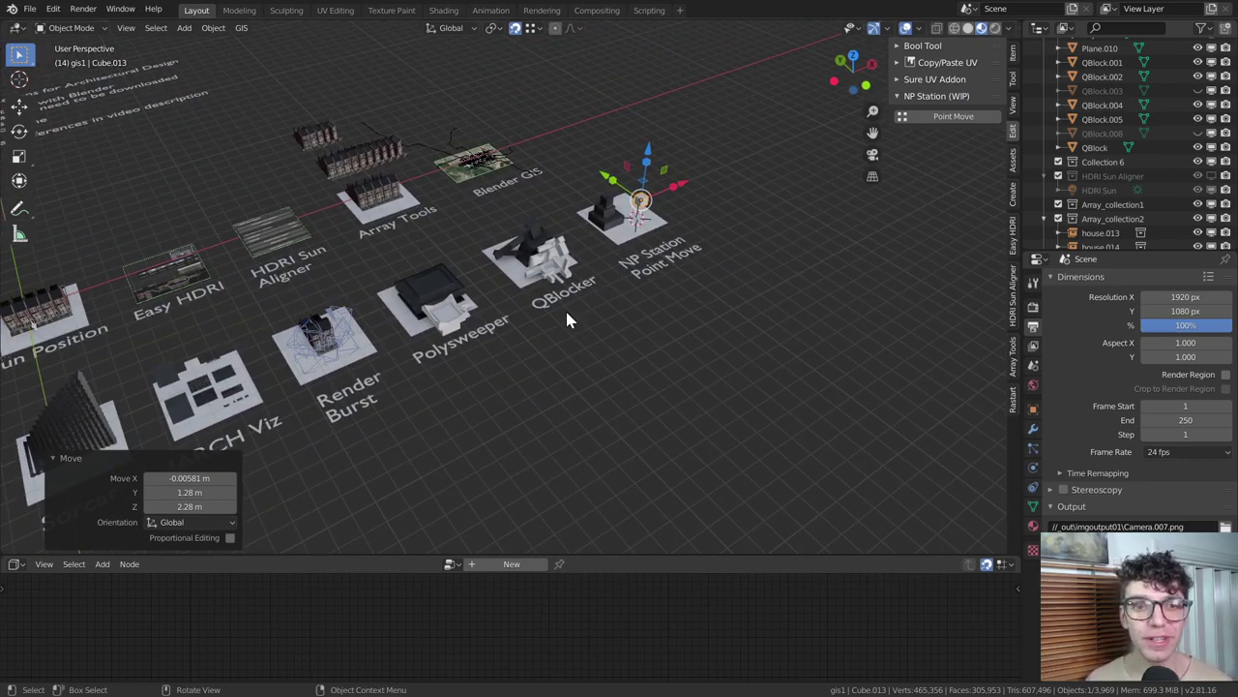
scroll(567, 312, down, 2)
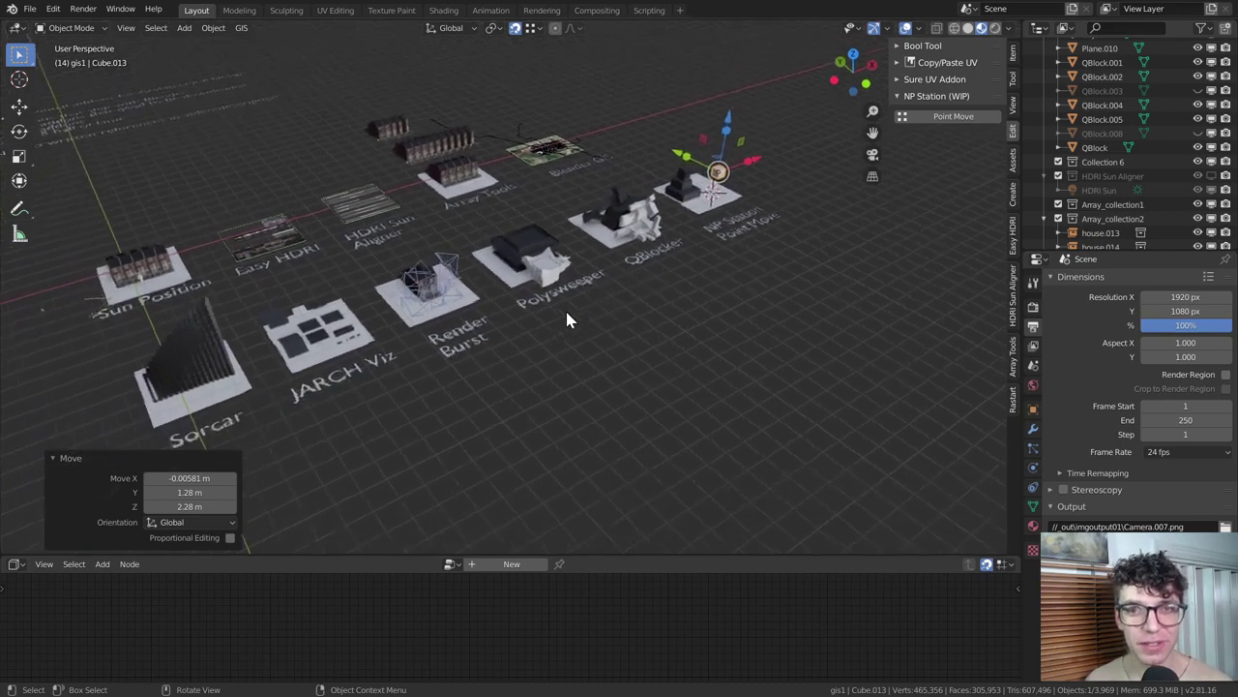